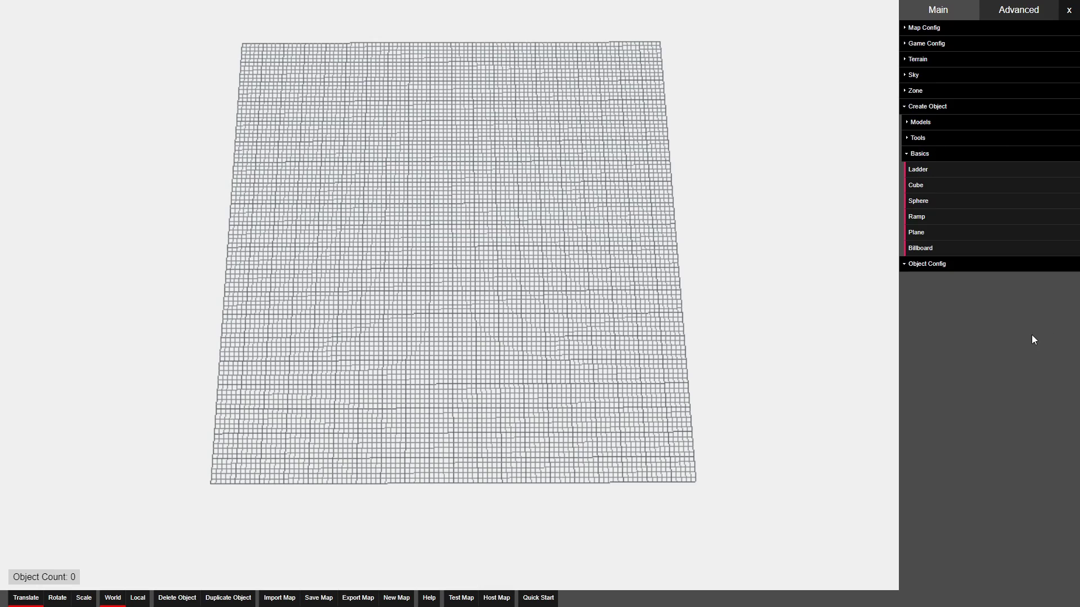
right_drag(825, 189, 259, 147)
key(d)
key(w)
key(w)
key(w)
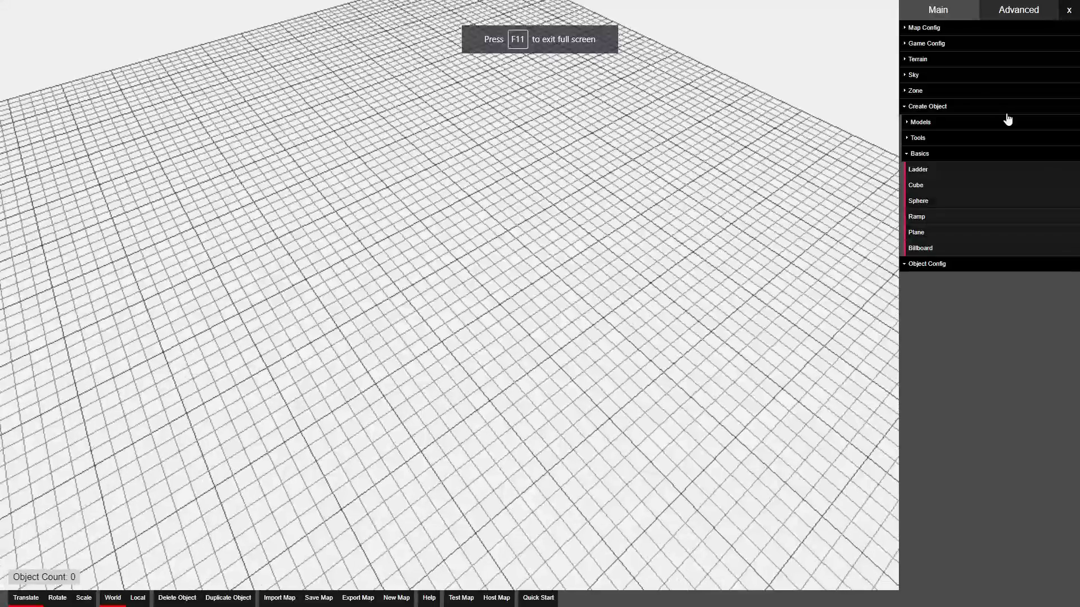
click(1009, 31)
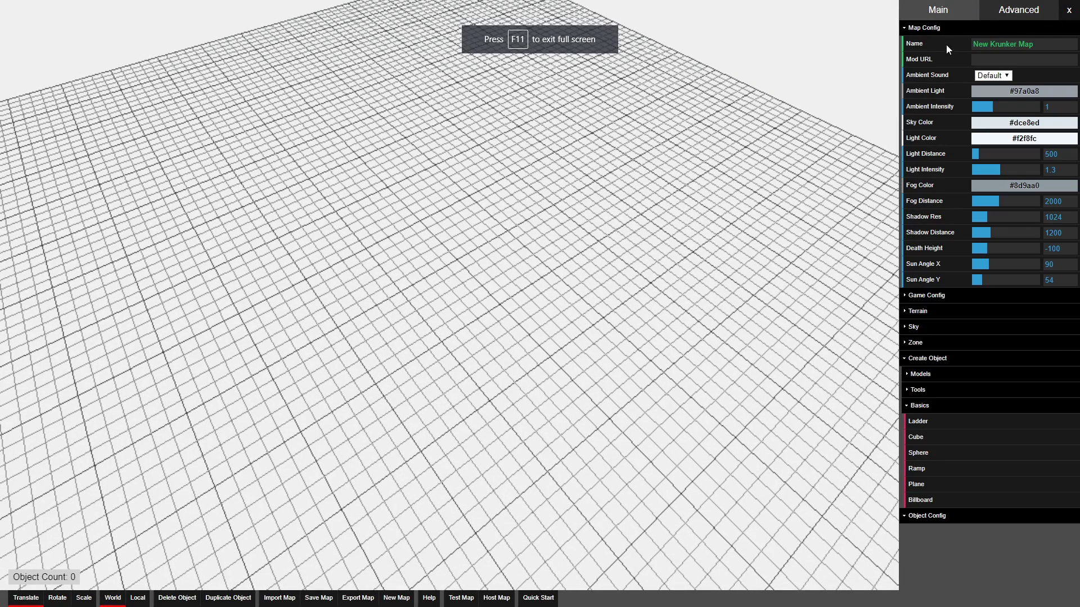
click(928, 29)
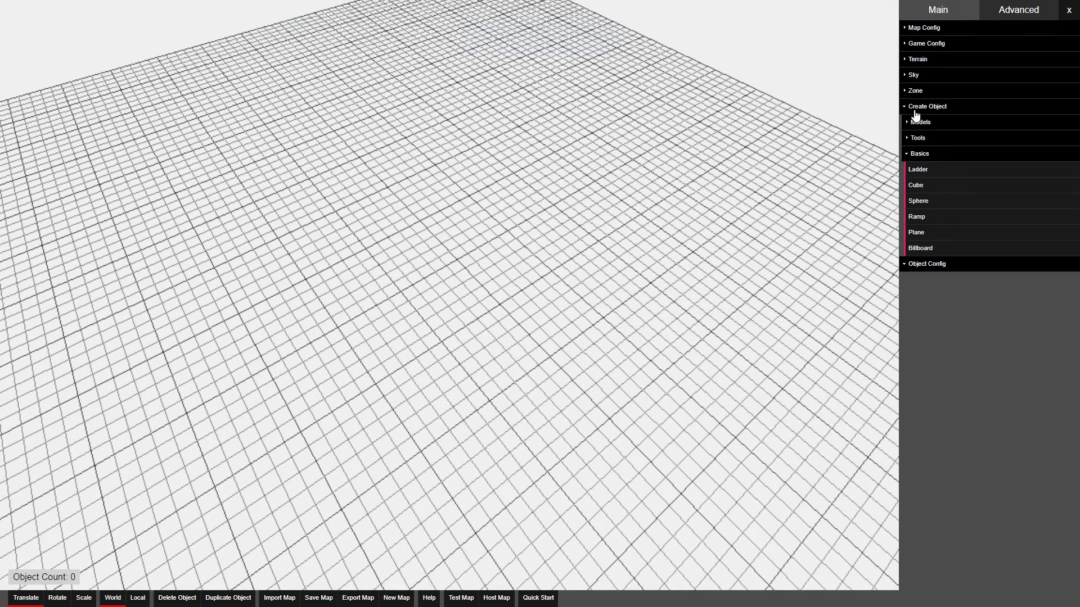
Step: Add a cube to the empty map and scale its height down to make a thin, flat slab
click(939, 188)
right_drag(519, 334, 520, 335)
key(s)
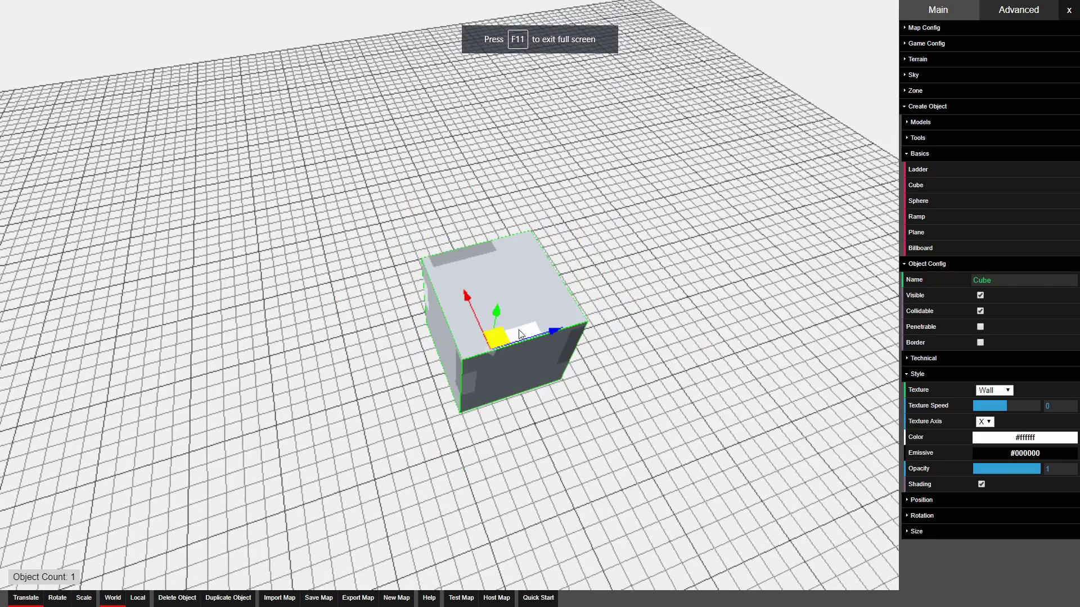
drag(497, 310, 530, 412)
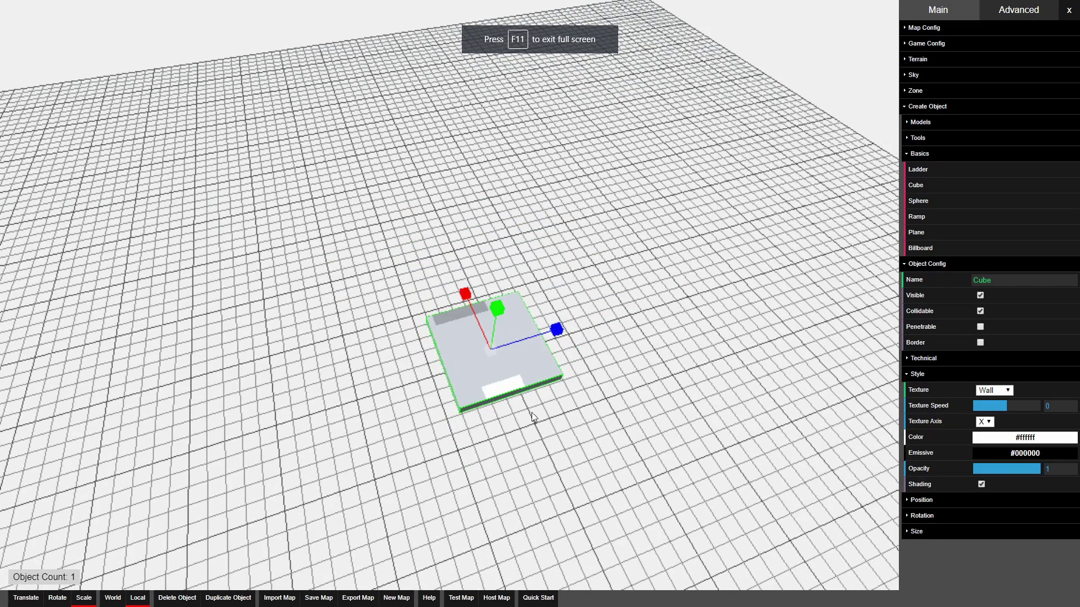
Step: Move the floating slab down vertically toward the ground grid
right_drag(600, 352, 594, 350)
key(d)
key(t)
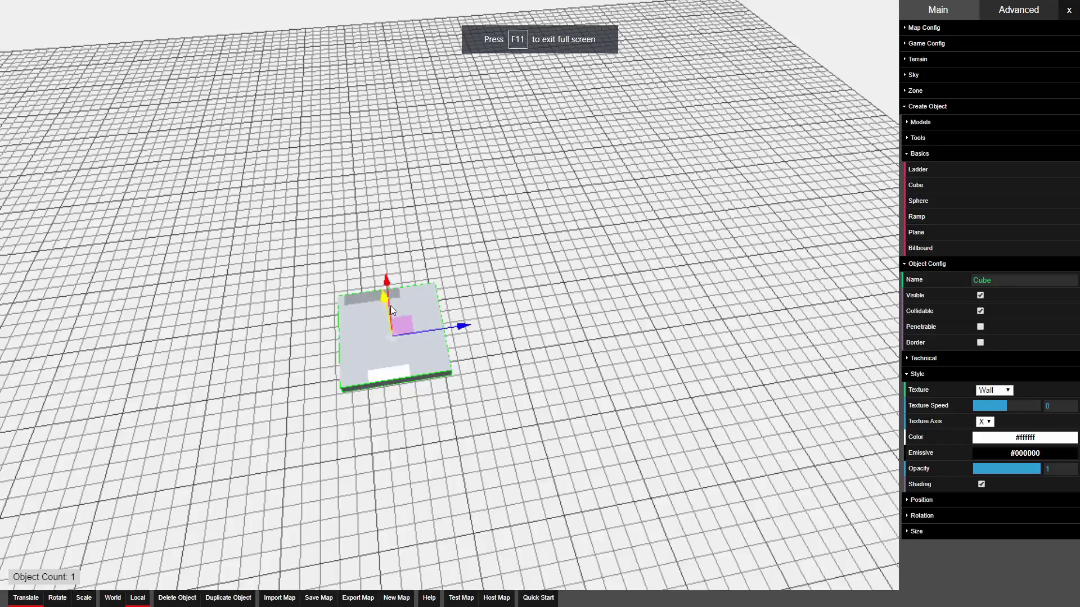
drag(390, 305, 392, 318)
key(d)
right_drag(392, 317, 385, 287)
drag(432, 269, 443, 581)
key(s)
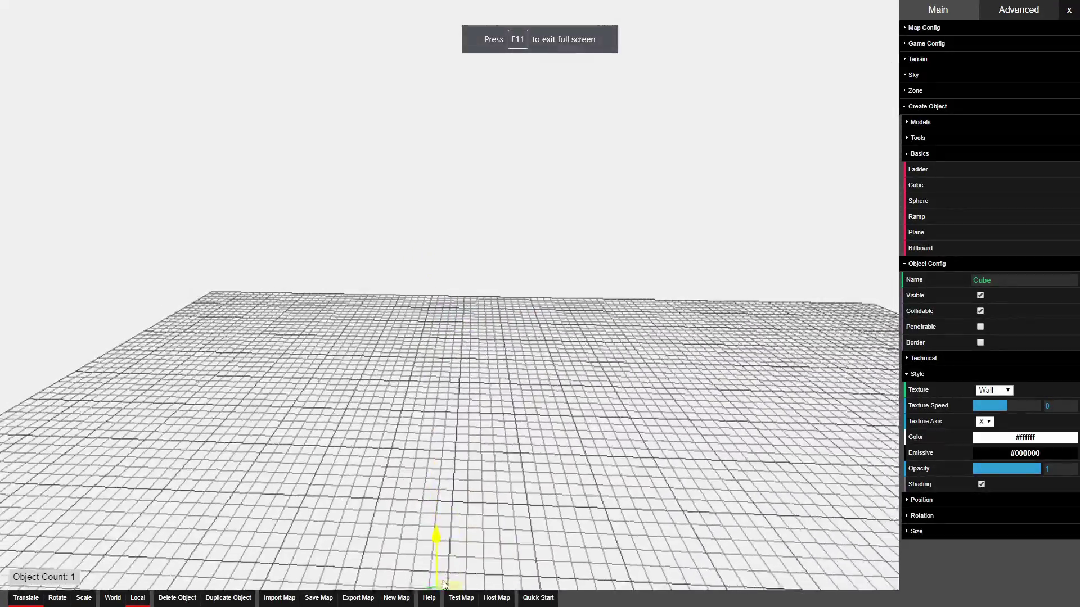
Step: Reselect the slab and lower it further to ground level, at a Y position of about -1
right_drag(443, 581, 443, 581)
key(w)
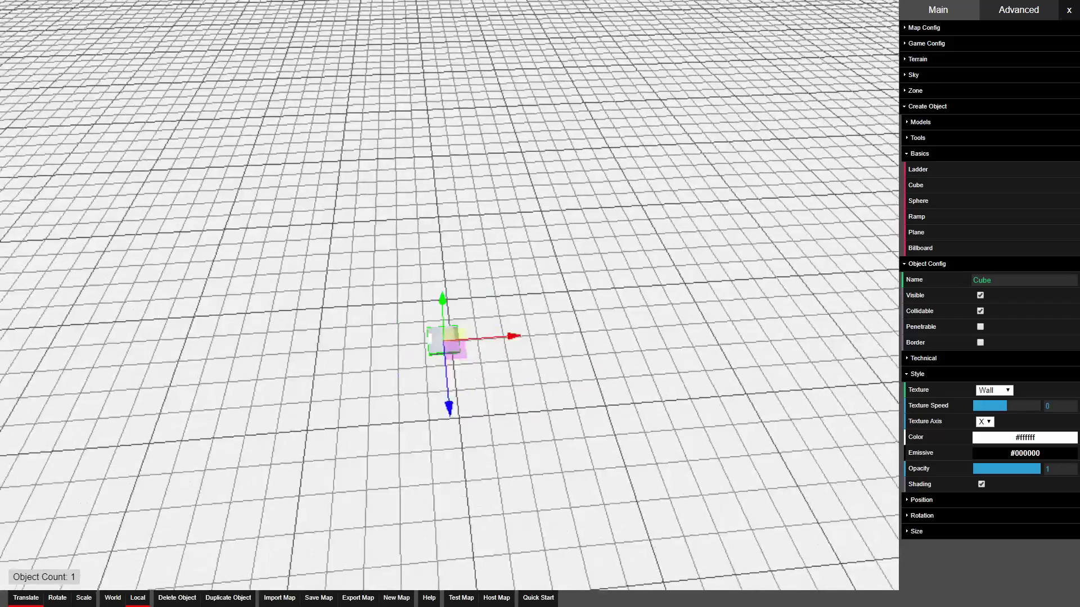
right_drag(412, 327, 412, 328)
key(a)
click(344, 197)
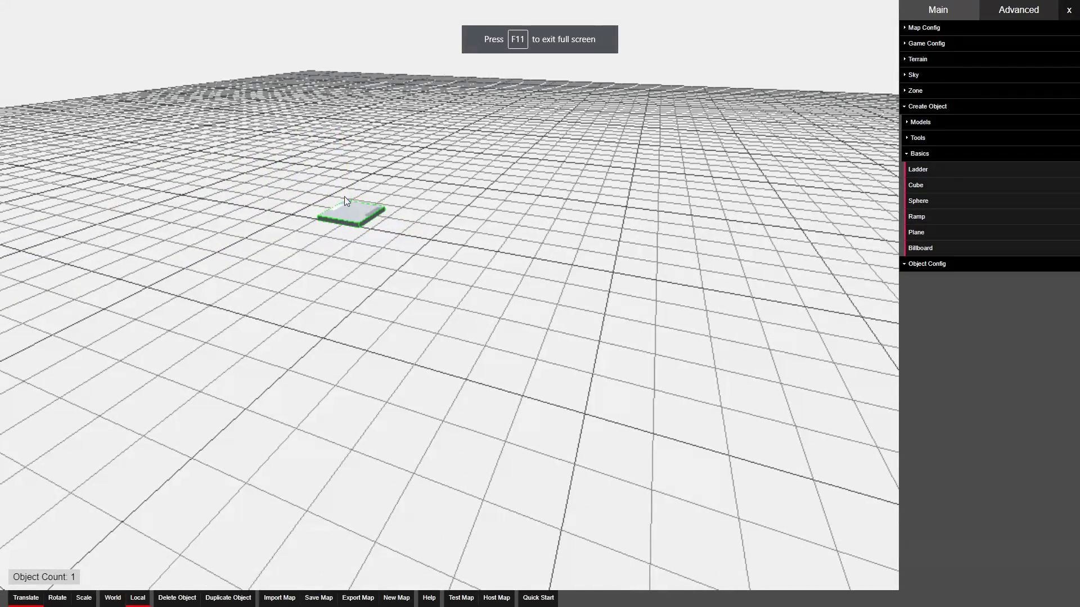
click(359, 221)
drag(346, 183, 381, 269)
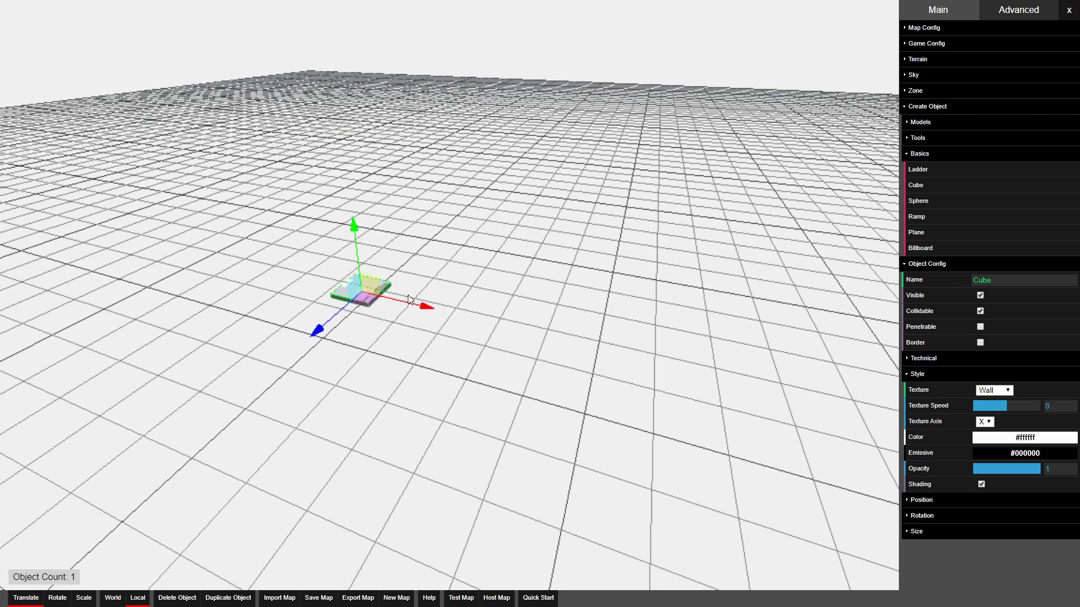
Step: Centre the slab on the map by setting its X and Z positions to 0
right_drag(451, 327, 548, 393)
key(s)
click(436, 277)
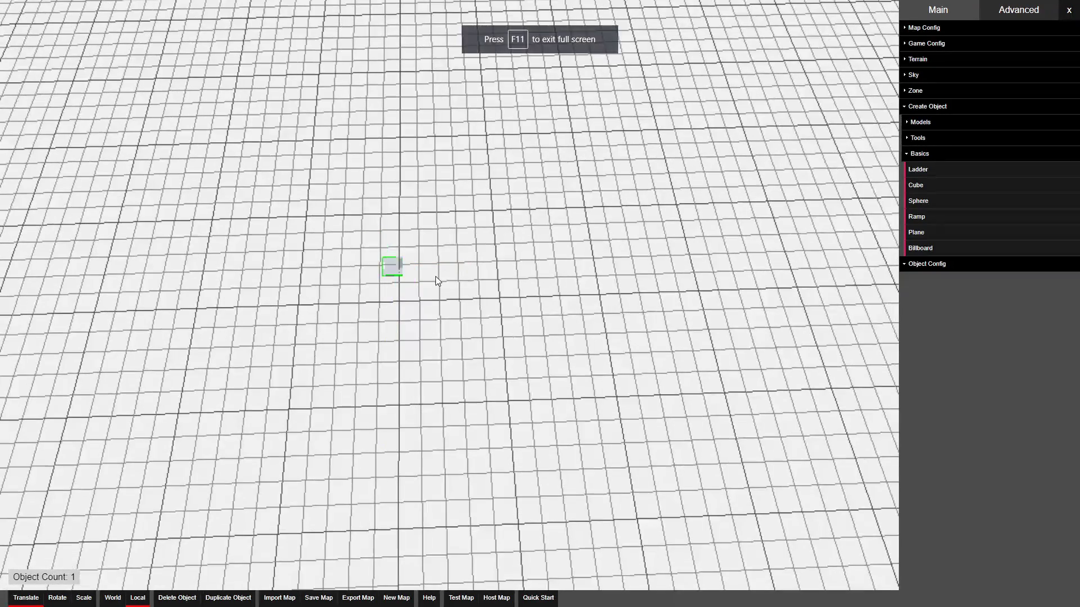
click(390, 268)
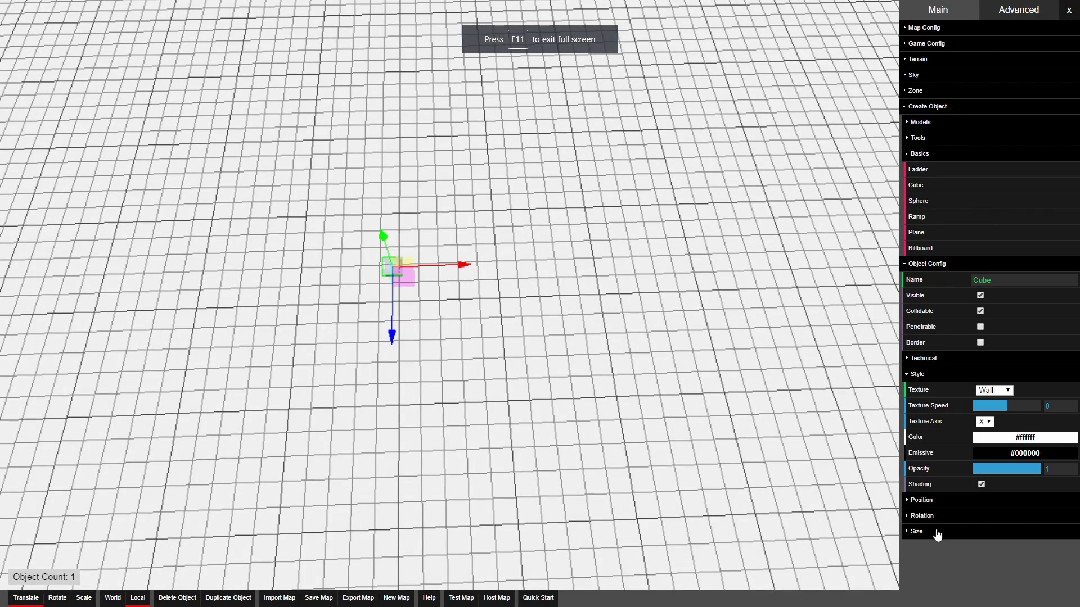
click(923, 505)
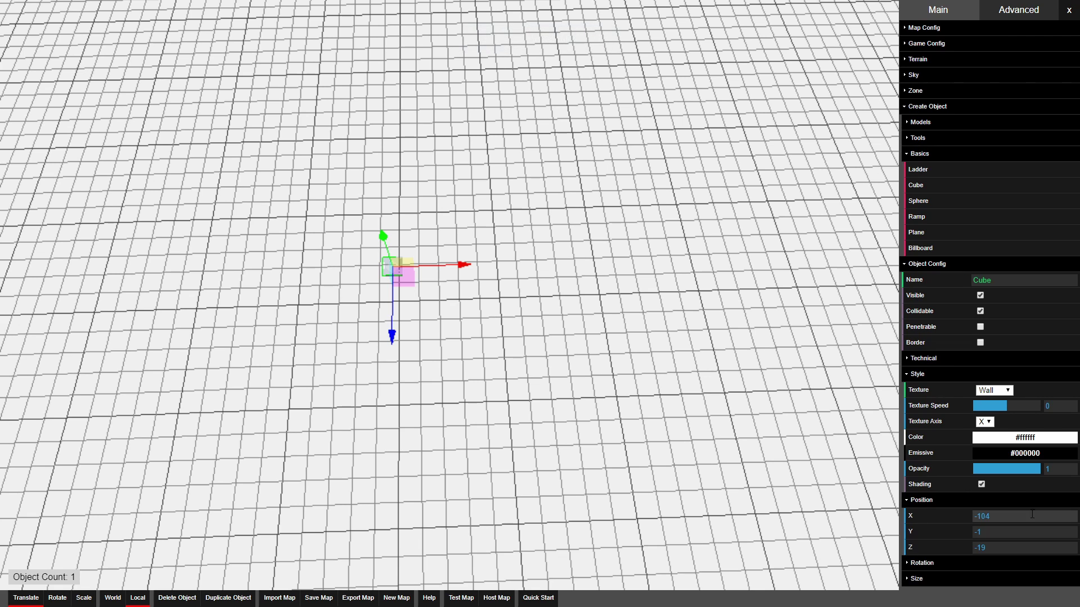
click(1030, 518)
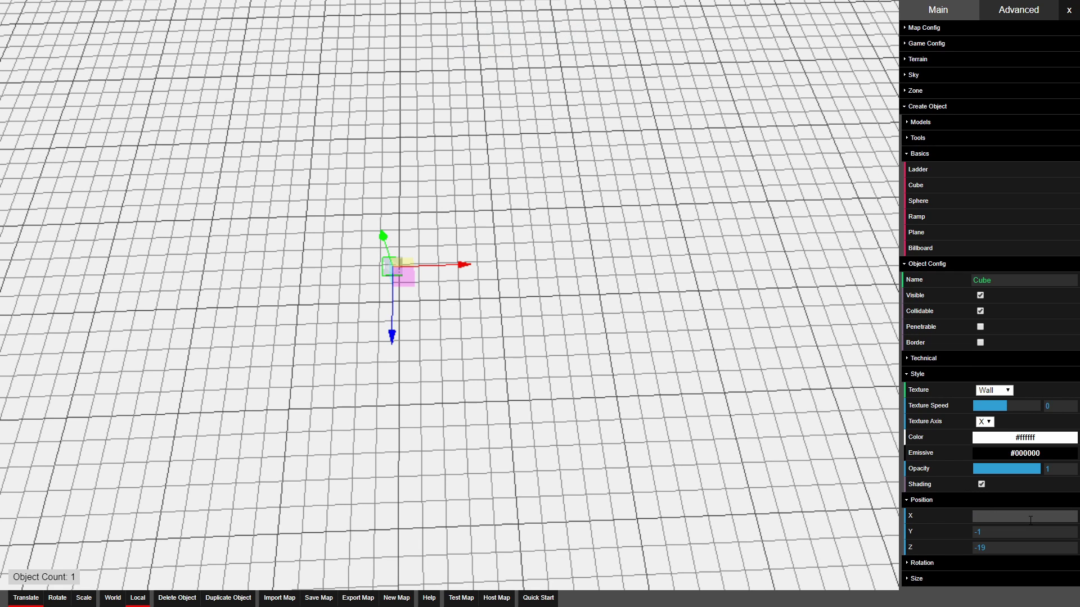
key(Return)
click(1018, 547)
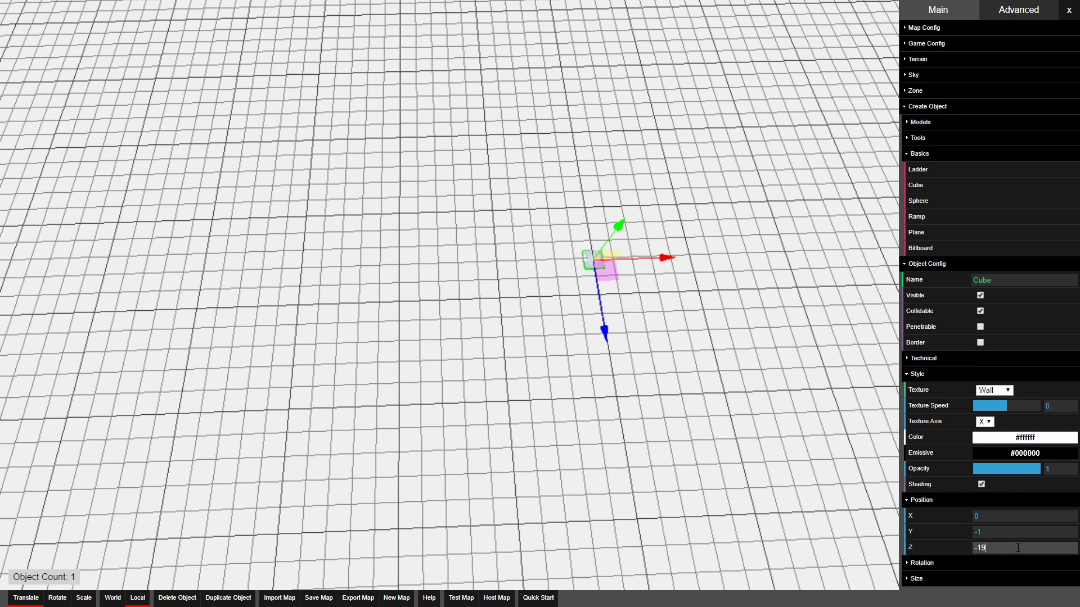
text(0)
key(Return)
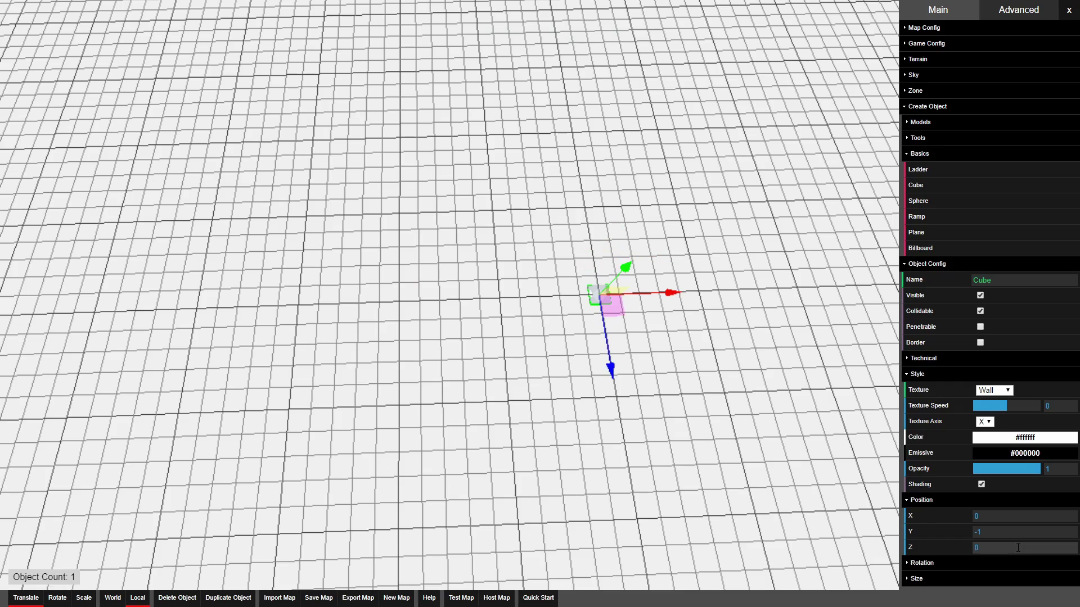
Step: Scale the slab along X and Z into a large, roughly square floor covering the middle of the grid
key(3)
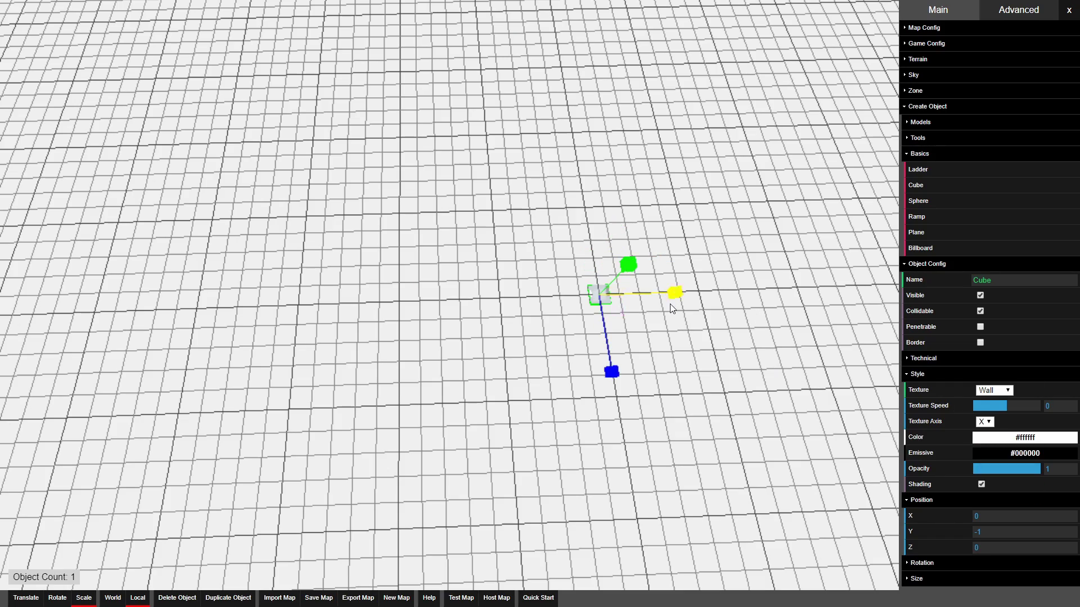
key(s)
key(d)
drag(668, 299, 818, 291)
key(s)
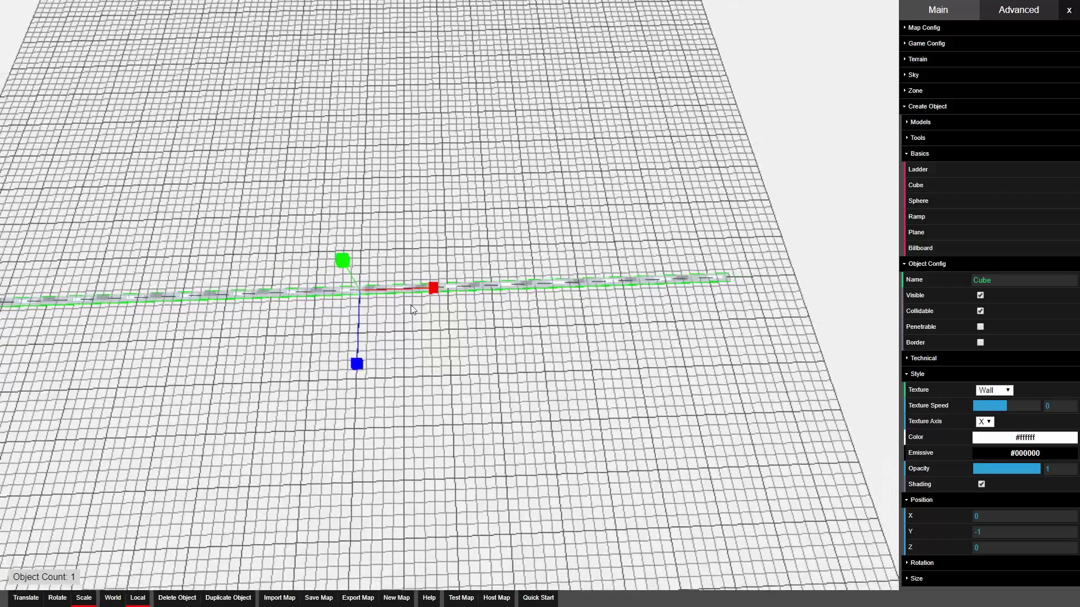
drag(414, 288, 215, 311)
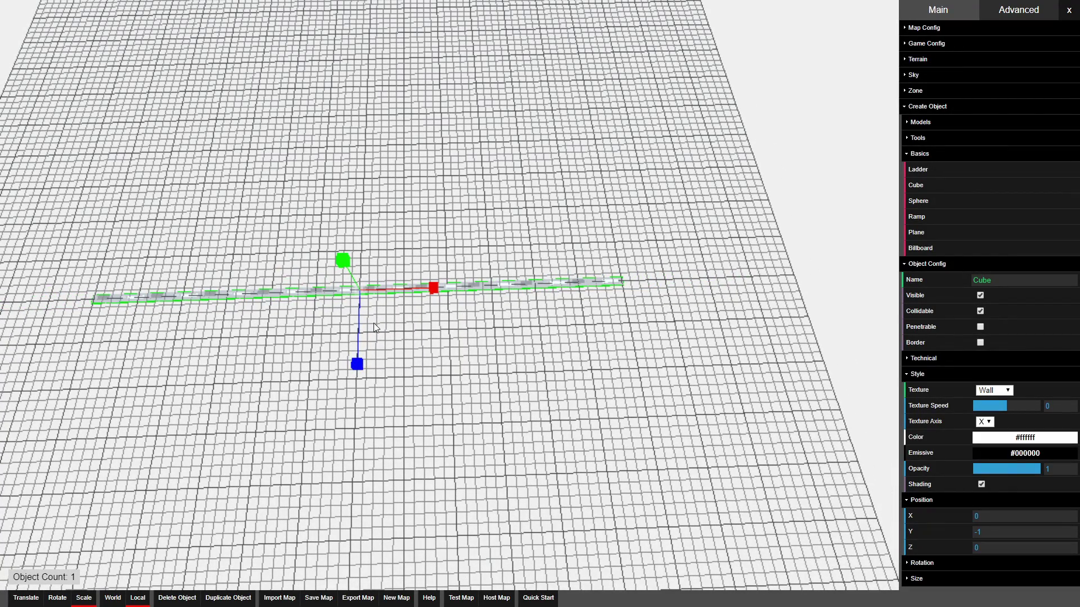
drag(361, 315, 376, 409)
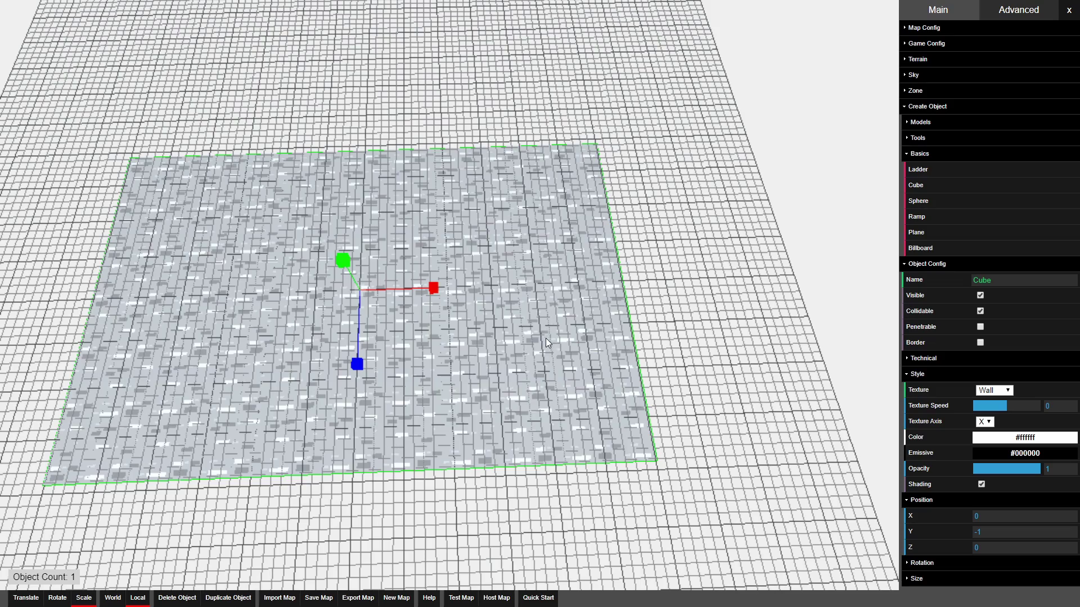
Step: Try the Grid texture on the floor slab
mouse_move(516, 315)
right_down()
mouse_move(489, 332)
mouse_move(504, 326)
right_up()
key(w)
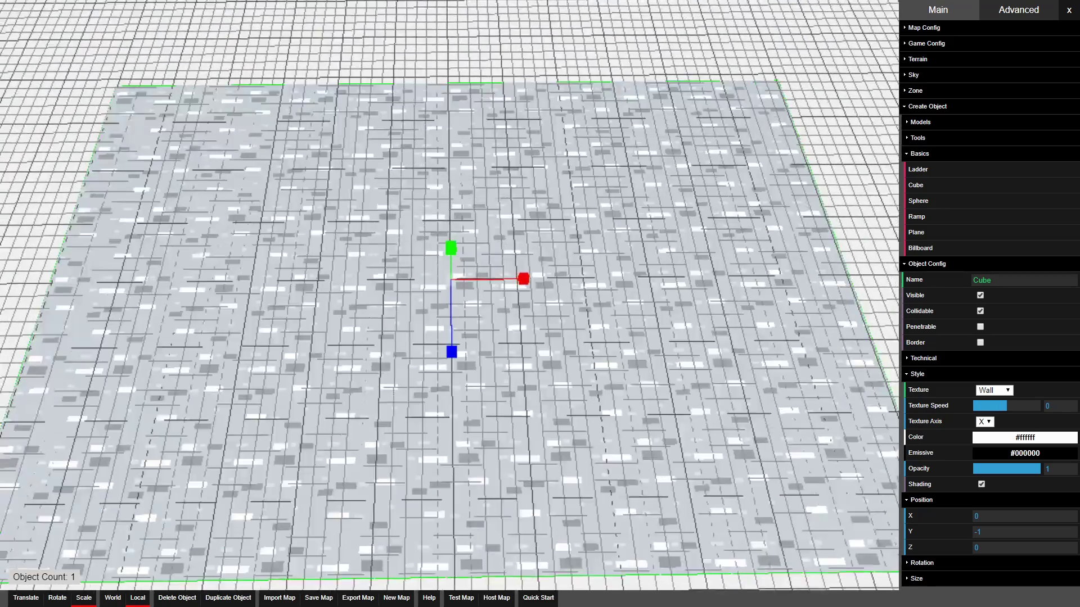
click(1008, 391)
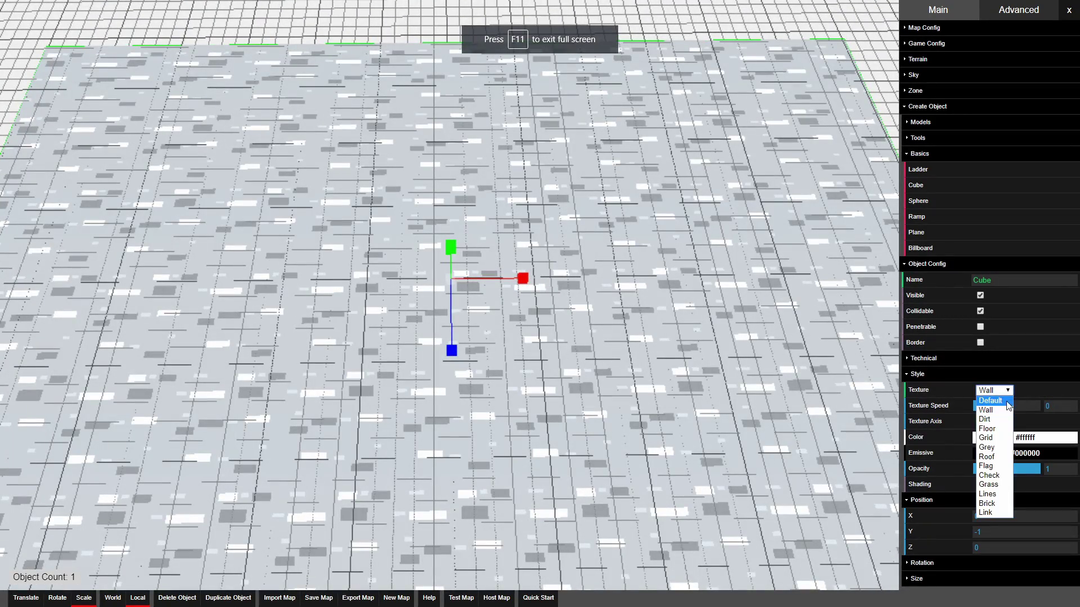
click(1000, 439)
key(s)
right_drag(818, 427, 897, 401)
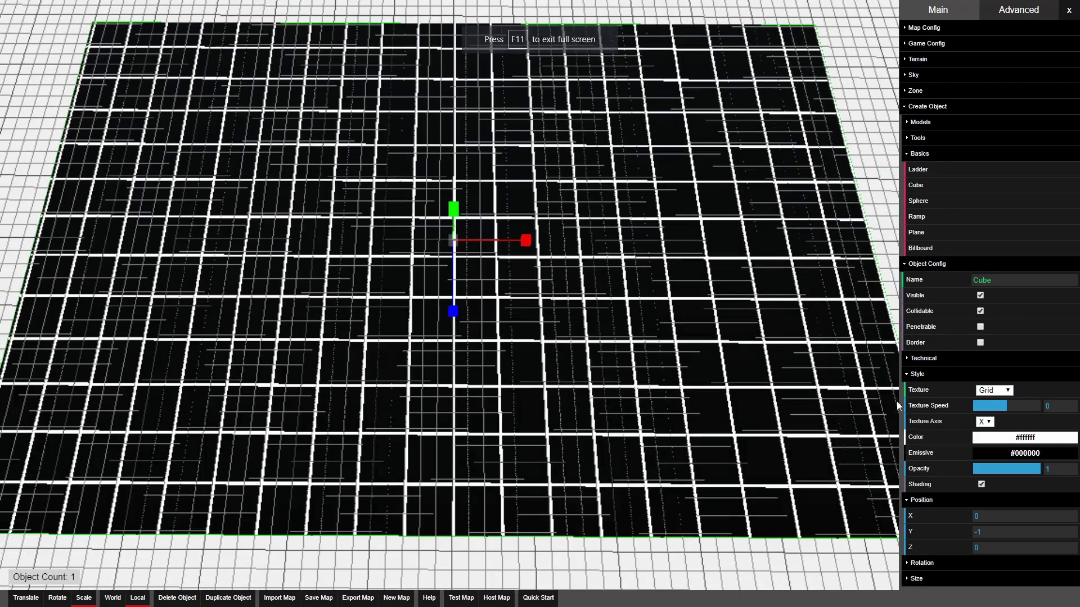
Step: Set the floor slab's texture to Check
click(993, 391)
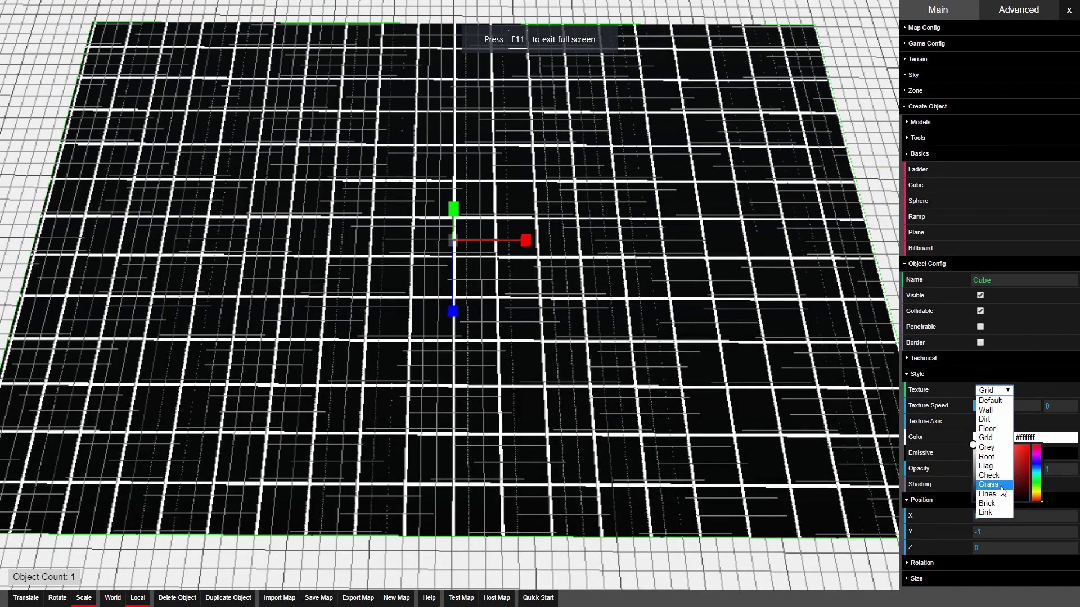
click(1001, 480)
key(s)
right_drag(816, 433, 701, 294)
Step: Add a Spawn Point object on the checkered floor
key(d)
key(w)
key(a)
key(w)
key(d)
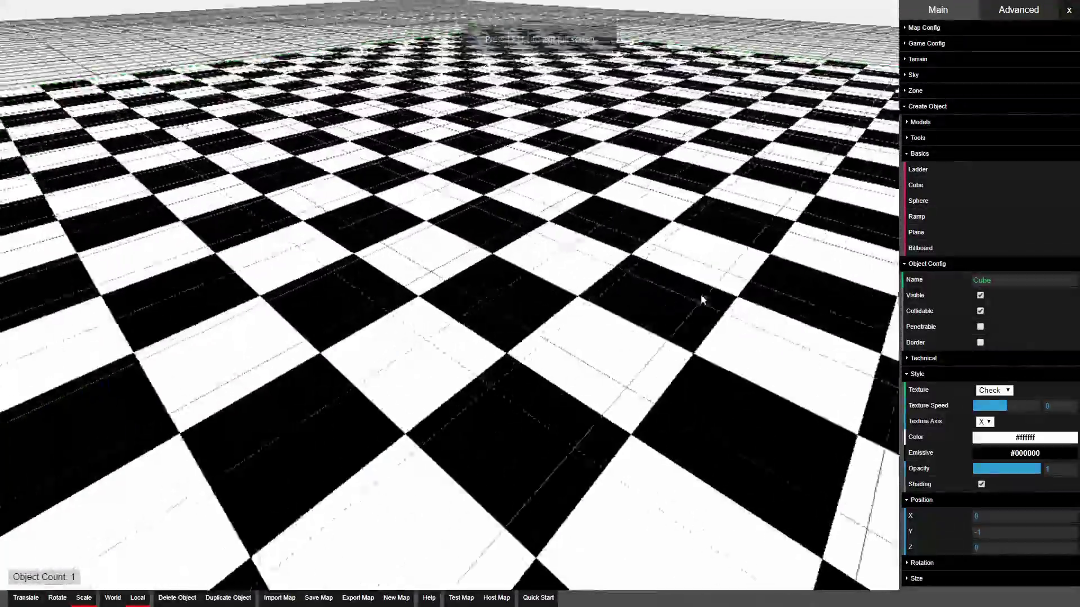
key(w)
click(912, 138)
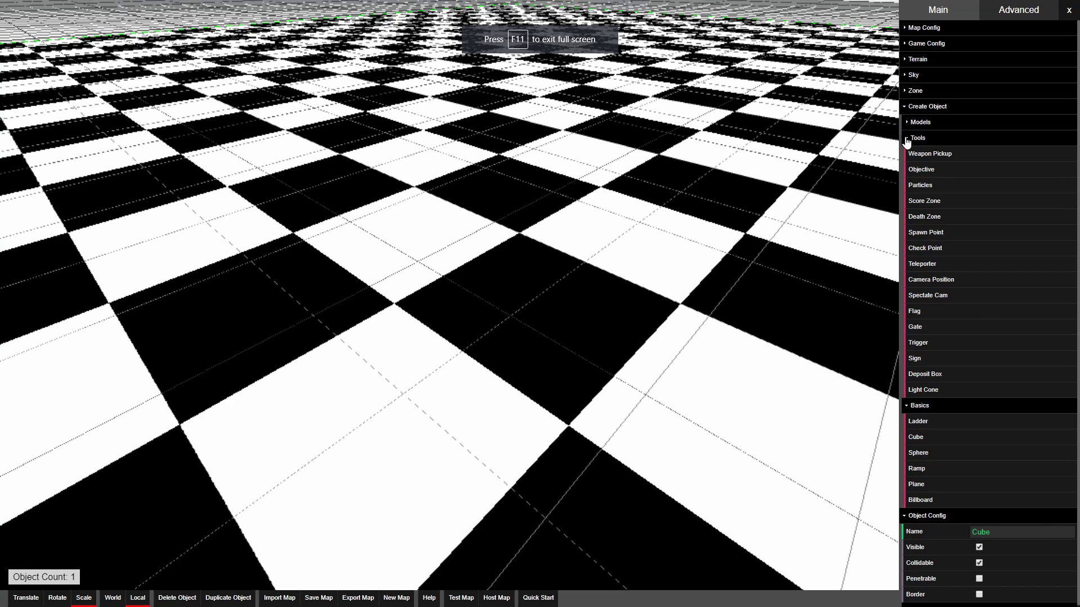
double_click(908, 140)
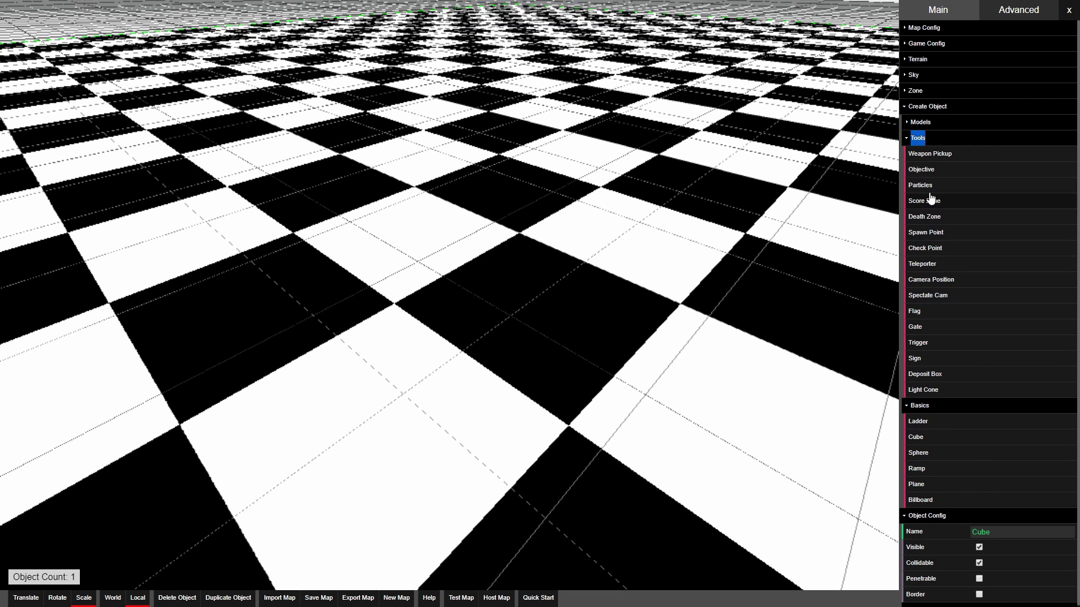
click(957, 238)
Step: Reposition the spawn point horizontally across the checkered floor using Translate
right_drag(615, 264, 632, 290)
key(1)
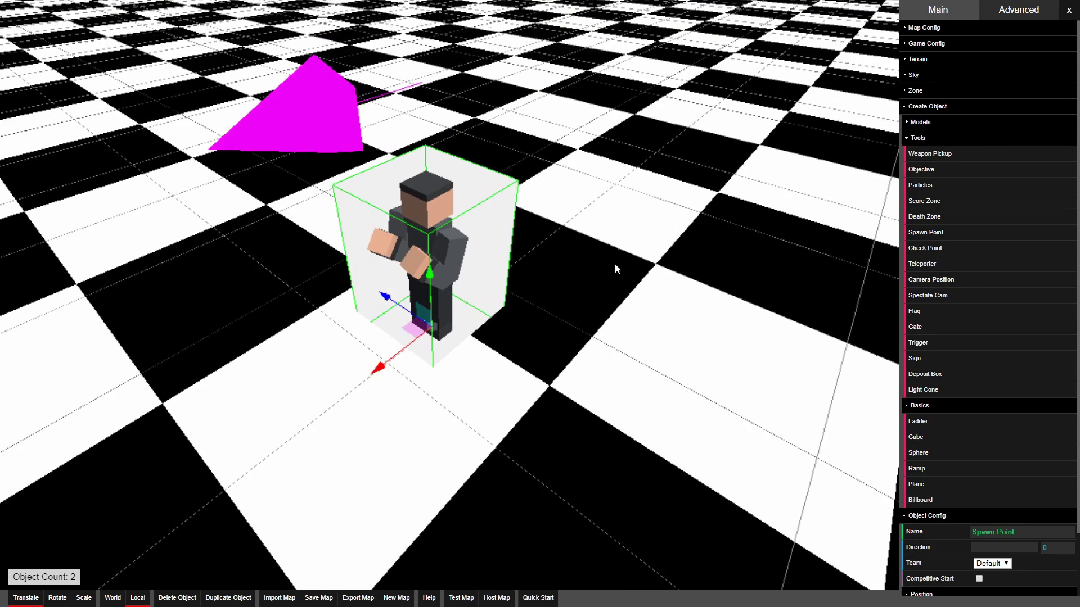
drag(384, 360, 292, 462)
drag(503, 456, 393, 283)
scroll(392, 283, up, 4)
drag(291, 361, 343, 435)
scroll(321, 388, down, 4)
Step: Select the checkered floor and scale it down along Z to a narrow strip around the spawn point
key(s)
right_drag(373, 379, 321, 379)
click(425, 370)
scroll(1024, 548, down, 3)
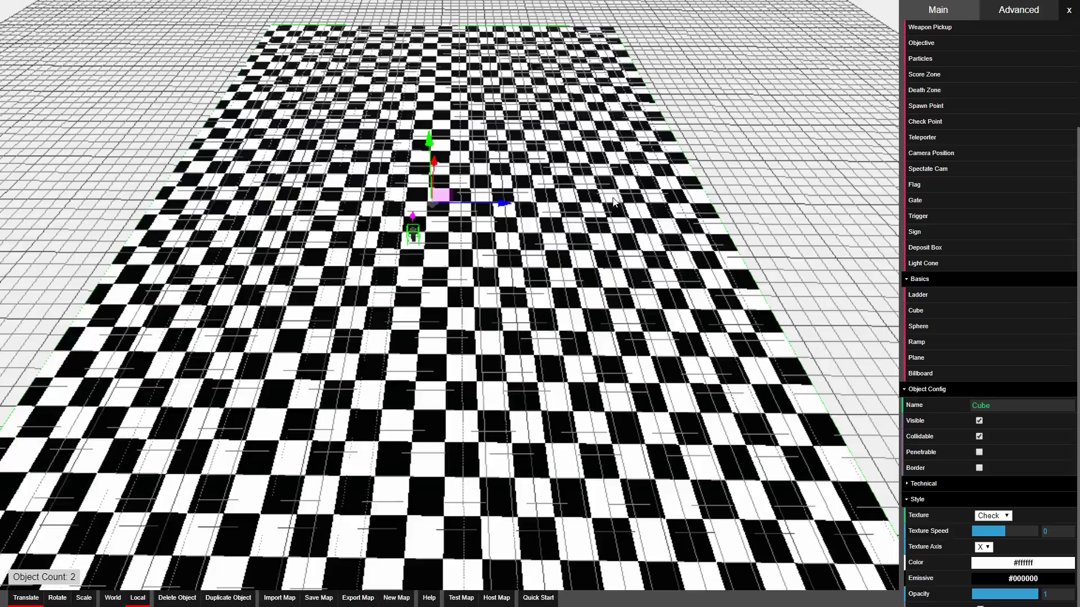
right_drag(613, 202, 641, 264)
key(w)
key(s)
key(a)
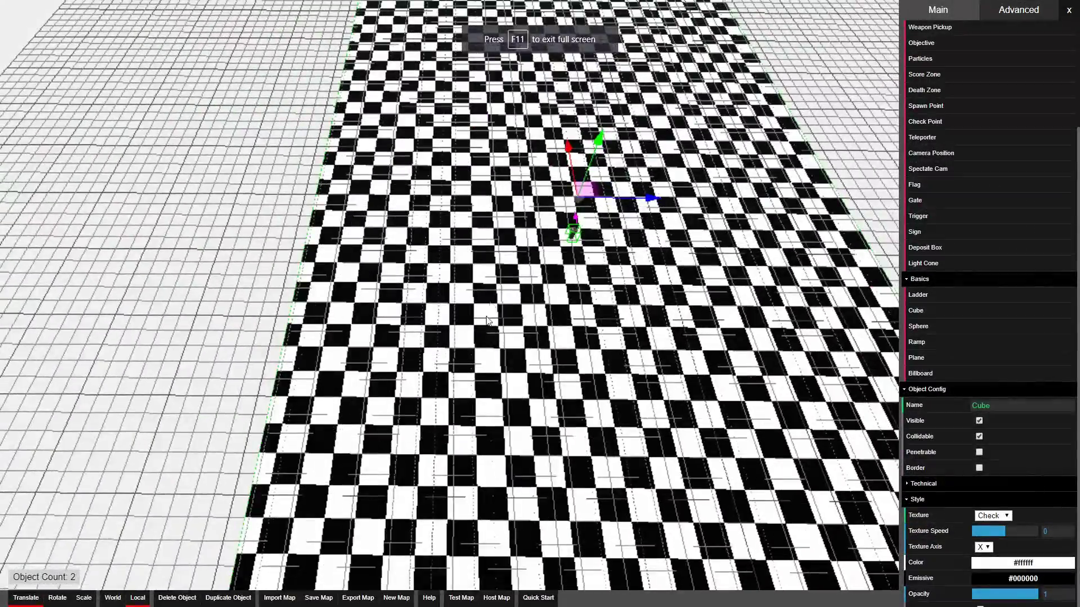
key(w)
right_drag(600, 218, 600, 218)
key(d)
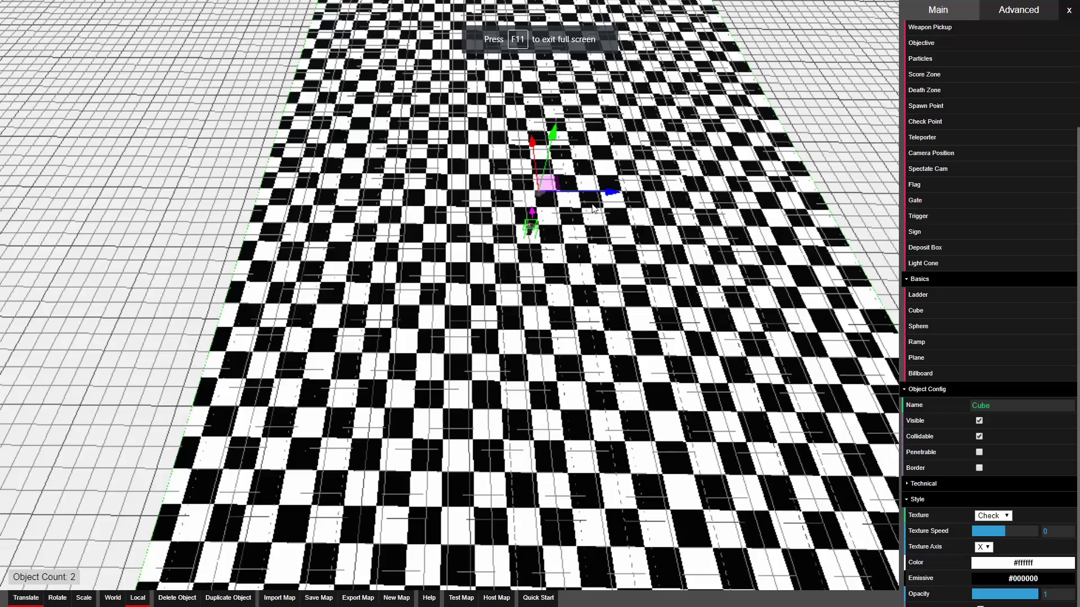
key(r)
drag(605, 189, 282, 228)
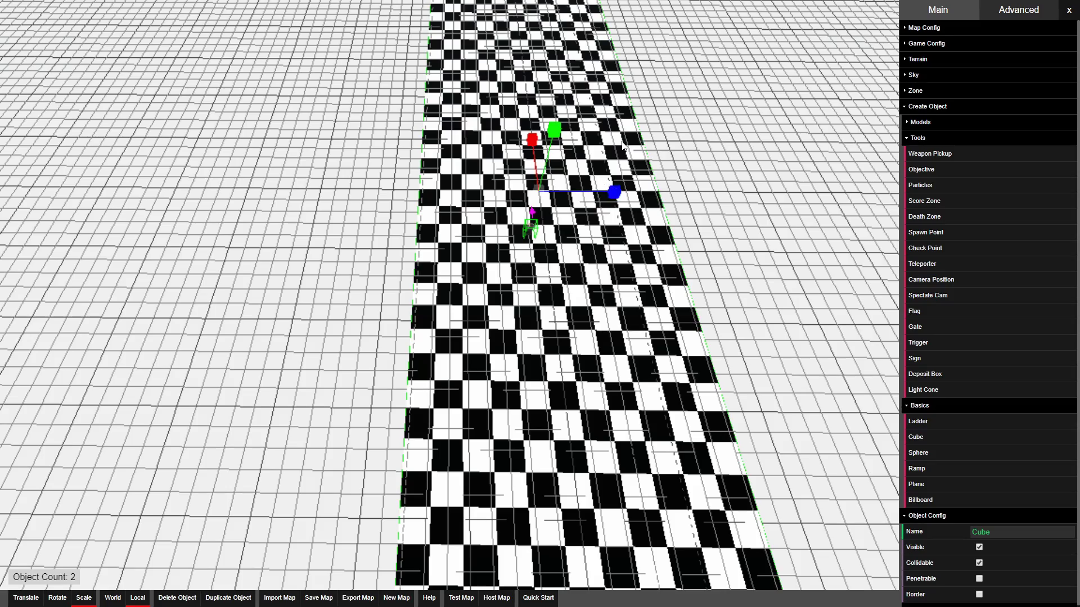
drag(604, 204, 536, 214)
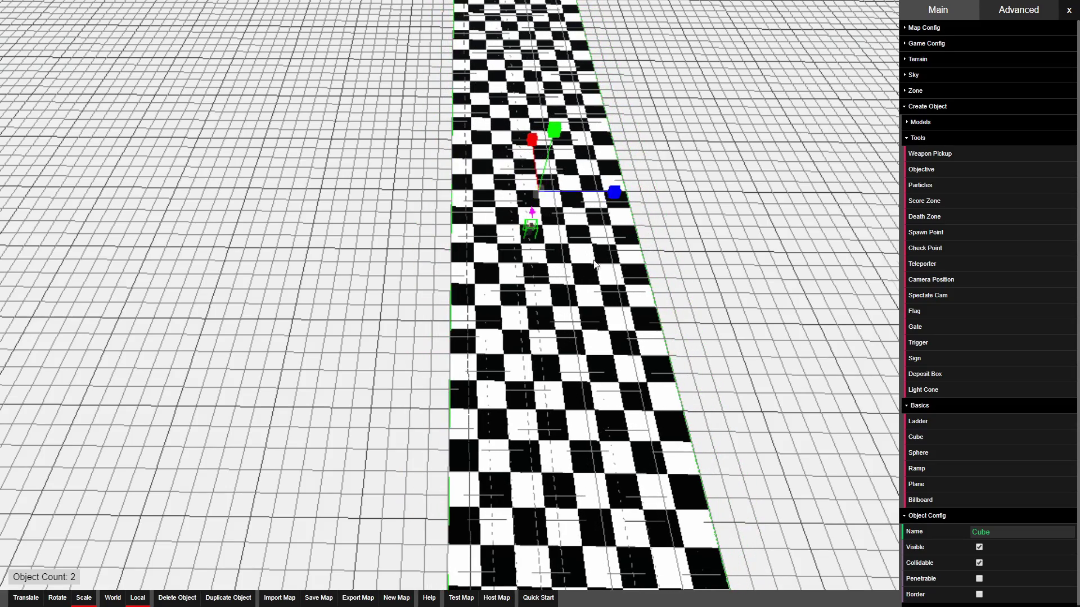
Step: Shorten the floor strip by scaling it down along X into a compact rectangular platform
key(d)
right_drag(596, 265, 231, 256)
key(s)
key(w)
key(a)
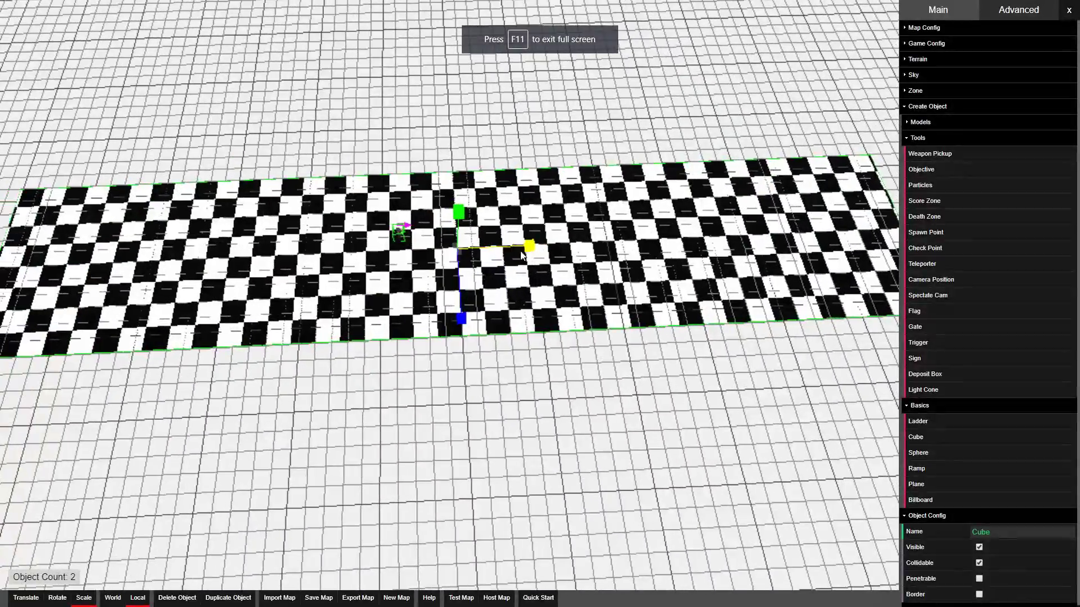
drag(529, 247, 210, 269)
key(w)
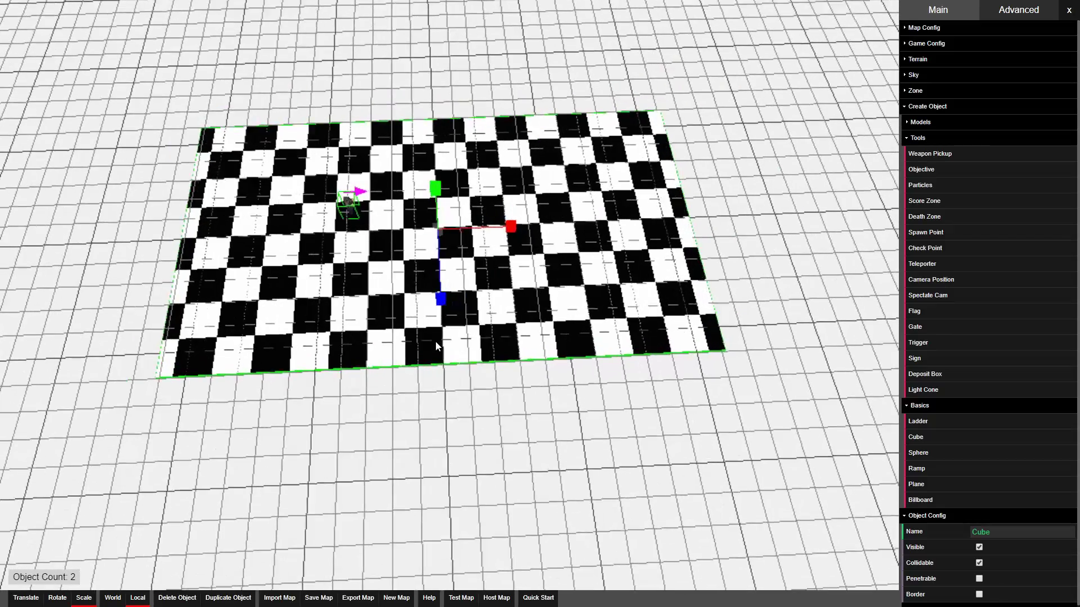
Step: Scale the checkered floor down along X into a square eight-by-eight checkerboard
key(d)
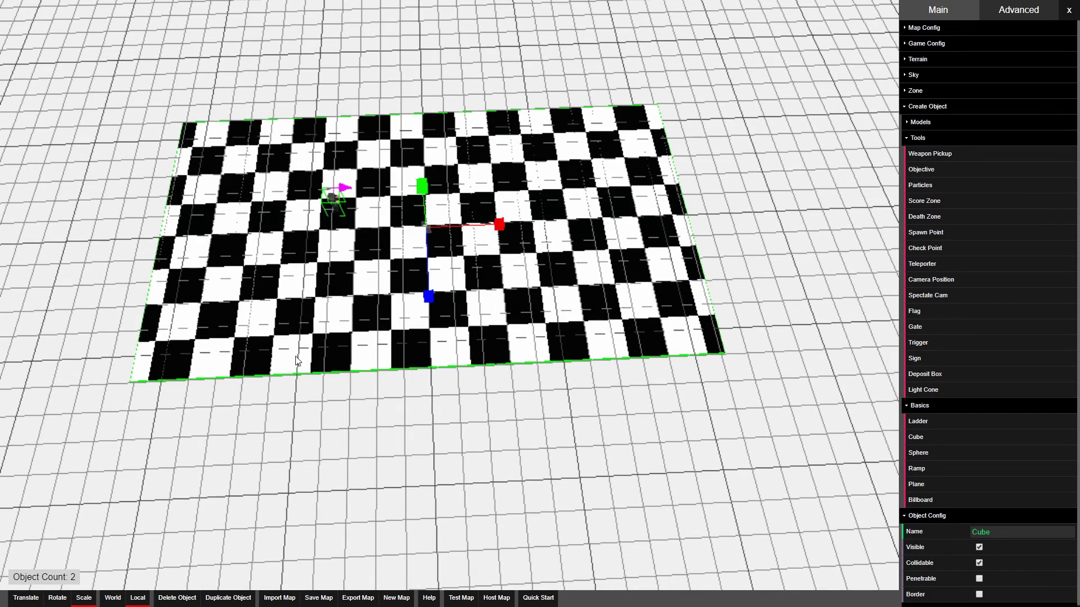
drag(495, 231, 252, 247)
key(s)
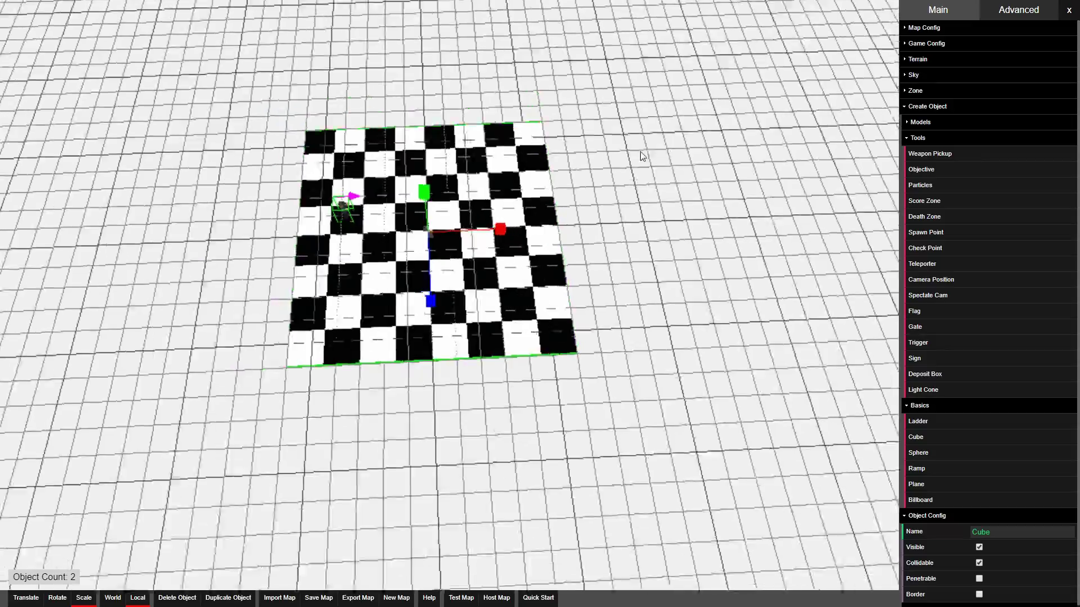
Step: Select the spawn point and lower it slightly so it stands on the checkerboard surface
drag(643, 159, 638, 45)
key(w)
right_drag(642, 155, 615, 275)
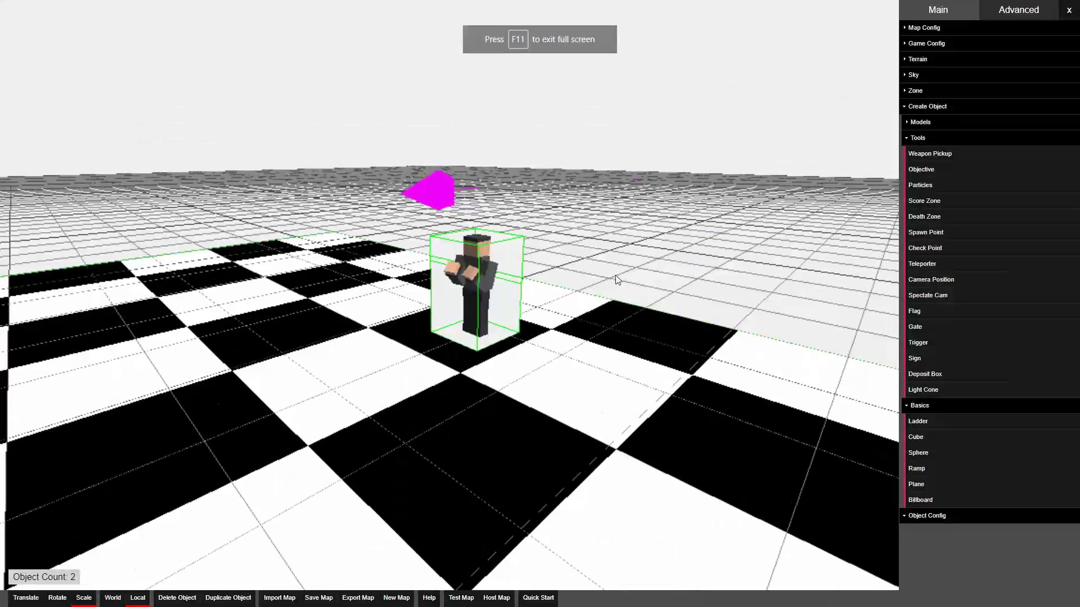
click(476, 288)
drag(477, 302, 477, 295)
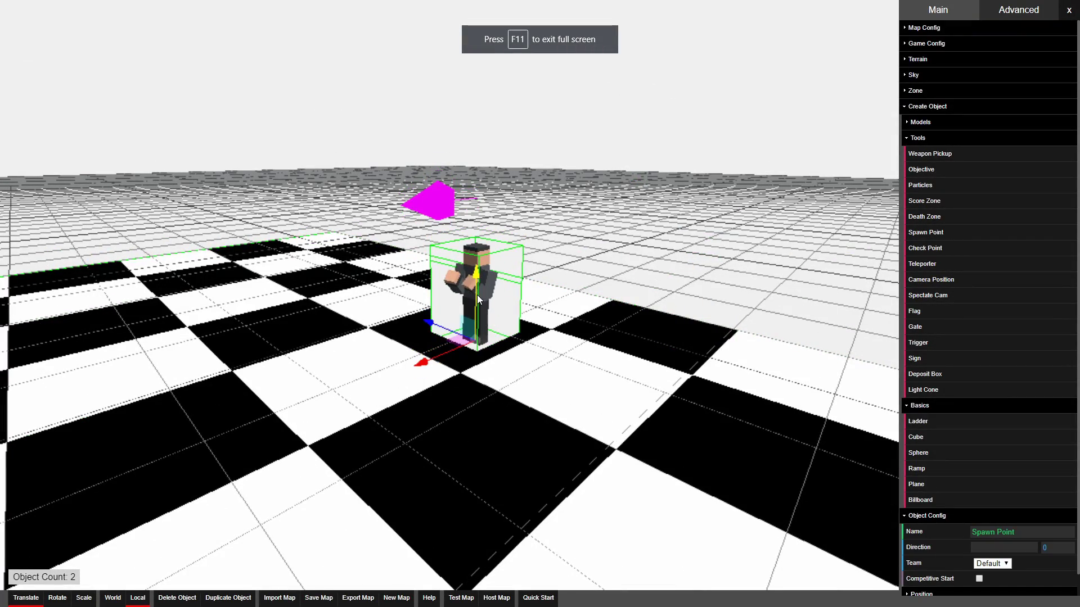
Step: Duplicate the checkered floor and move the copy down below the original
key(s)
right_drag(478, 296, 391, 331)
click(571, 328)
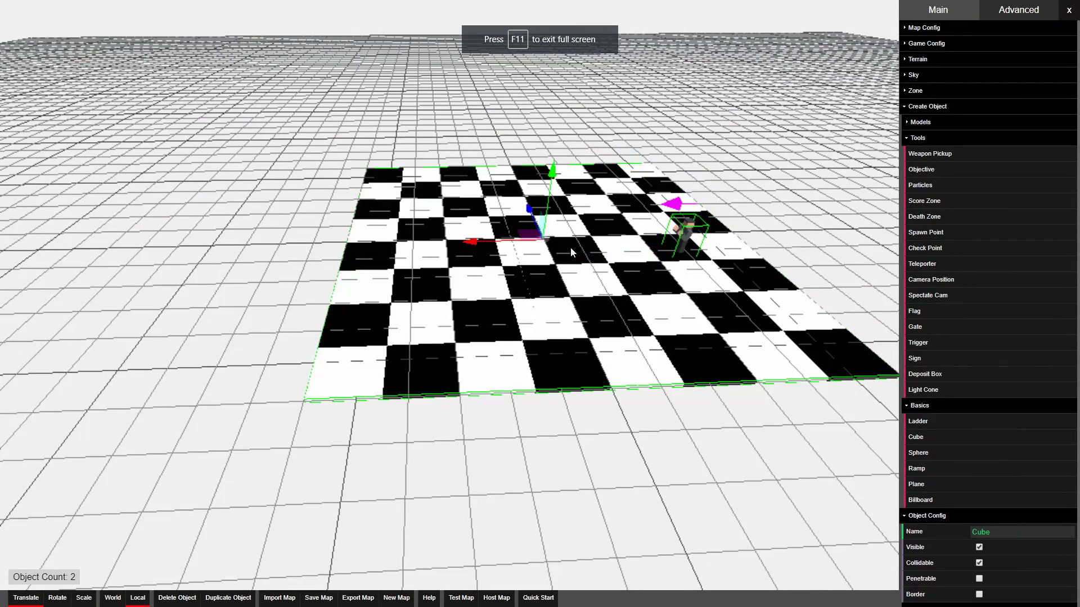
key(ctrl+d)
drag(550, 194, 552, 200)
key(w)
right_drag(613, 277, 522, 231)
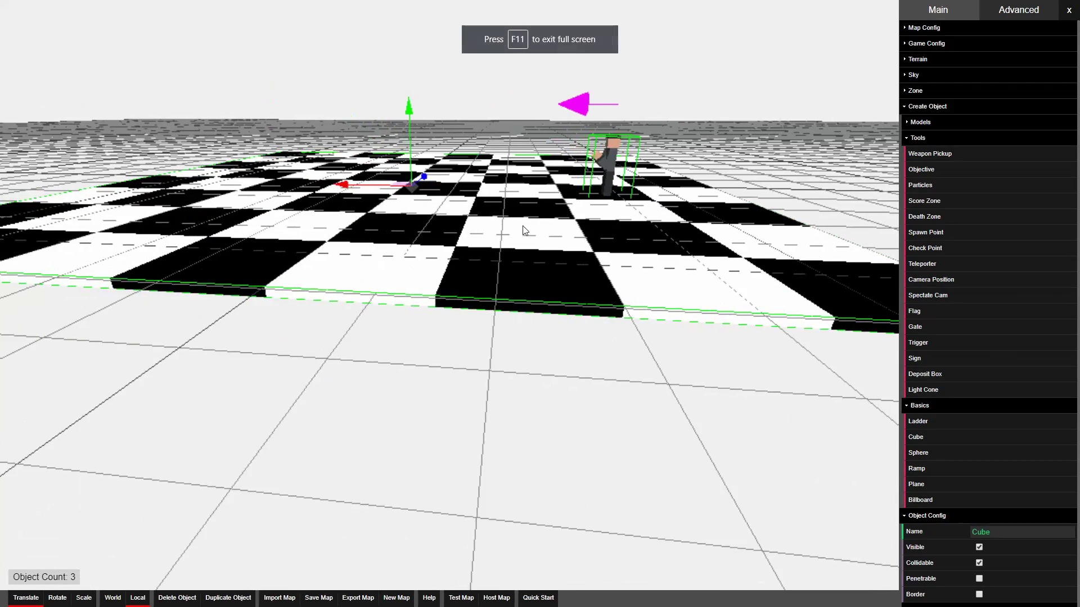
Step: Adjust the floor copy's height until it sits flush against the underside of the original checkerboard
mouse_move(414, 141)
mouse_down()
mouse_move(407, 130)
mouse_move(407, 144)
mouse_up()
mouse_move(407, 144)
right_down()
mouse_move(363, 175)
mouse_move(414, 148)
right_up()
key(w)
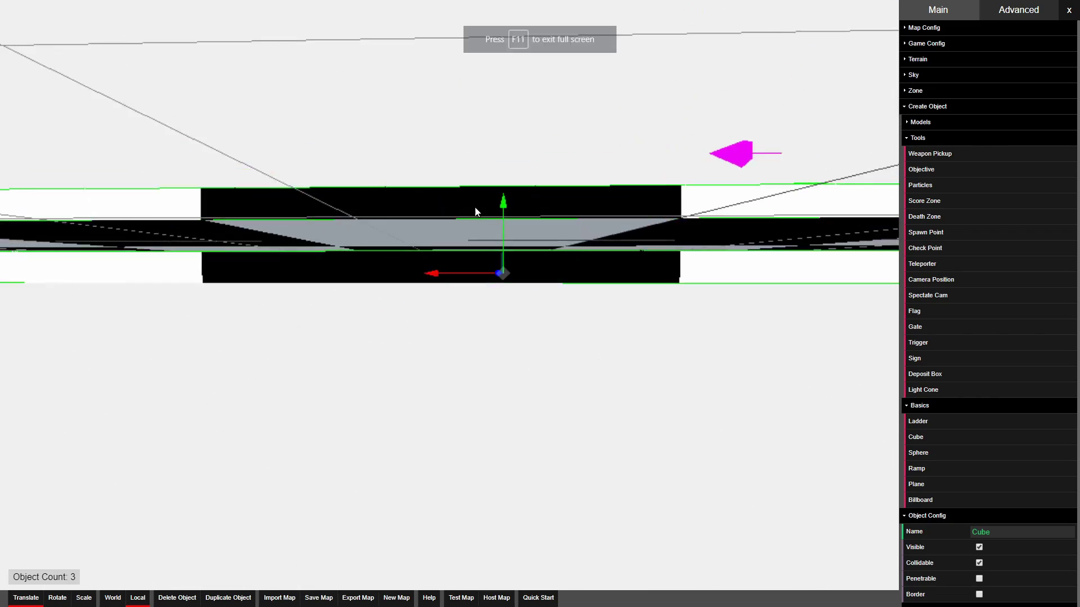
key(s)
drag(497, 225, 497, 223)
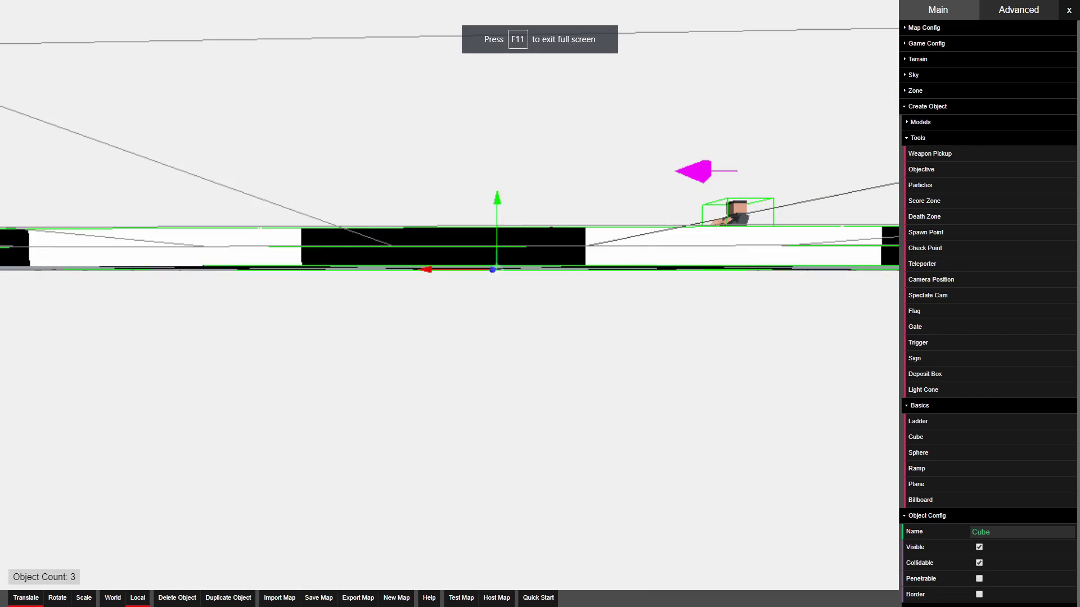
Step: Scale the lower floor copy up along Z so it extends past two opposite sides of the checkerboard
key(s)
right_drag(496, 223, 503, 292)
key(r)
drag(549, 171, 627, 157)
key(d)
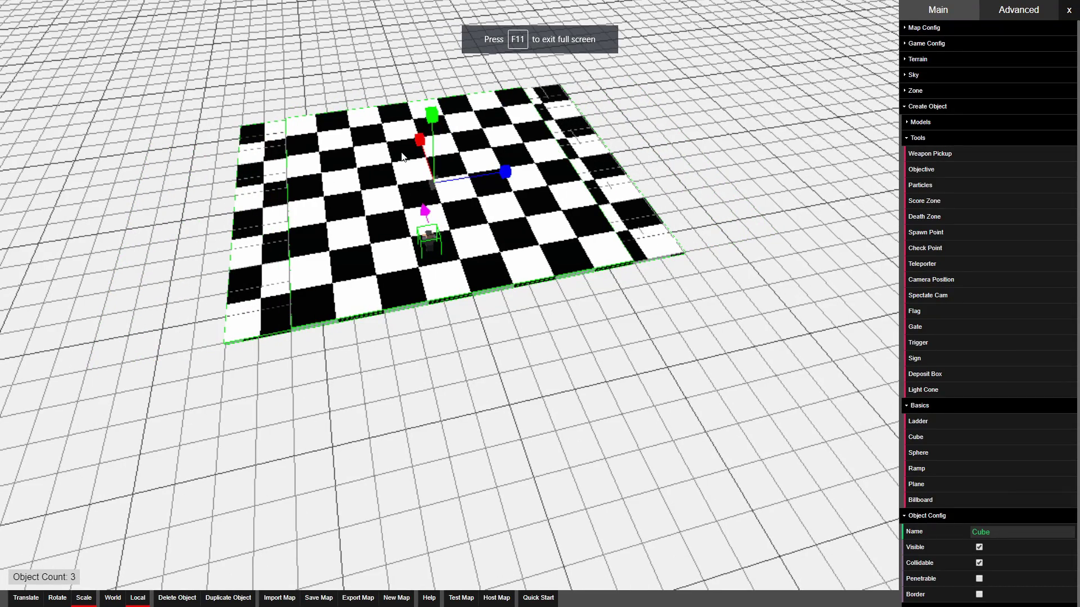
Step: Scale the lower floor copy up along X to form a wide border around the whole checkerboard
drag(419, 140, 366, 76)
key(d)
right_drag(372, 94, 157, 121)
key(F11)
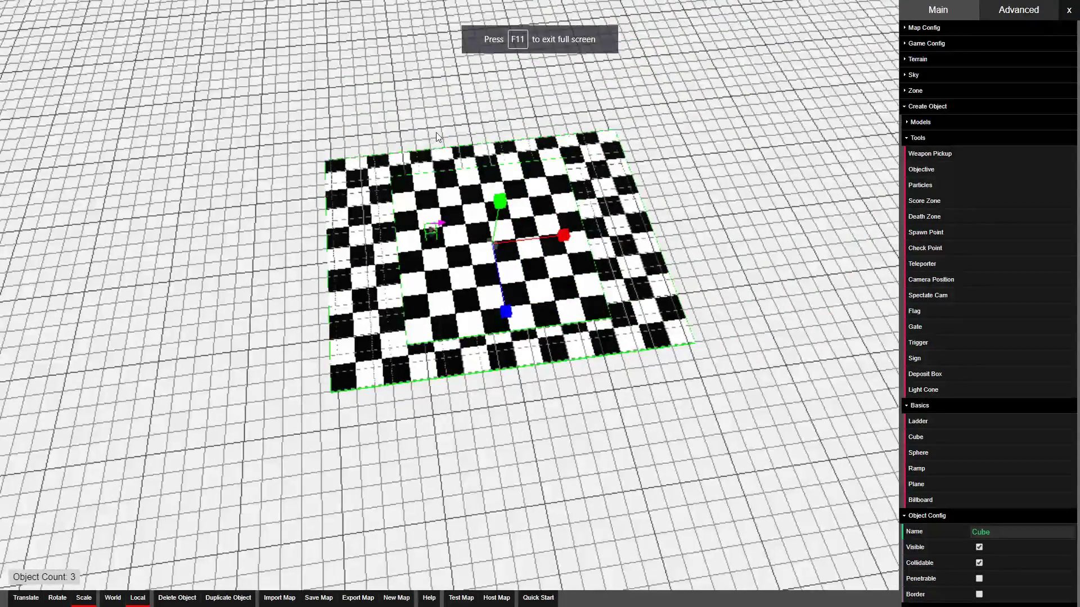
drag(564, 236, 605, 234)
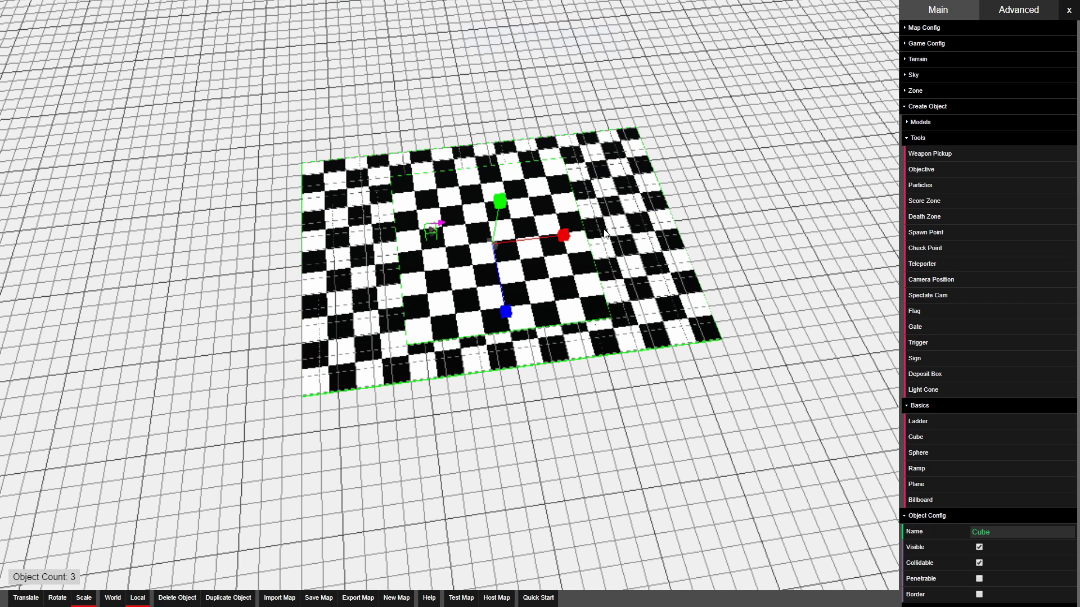
Step: Change the lower slab's texture to Default and its color to dark brown #39281a
click(912, 139)
click(1006, 391)
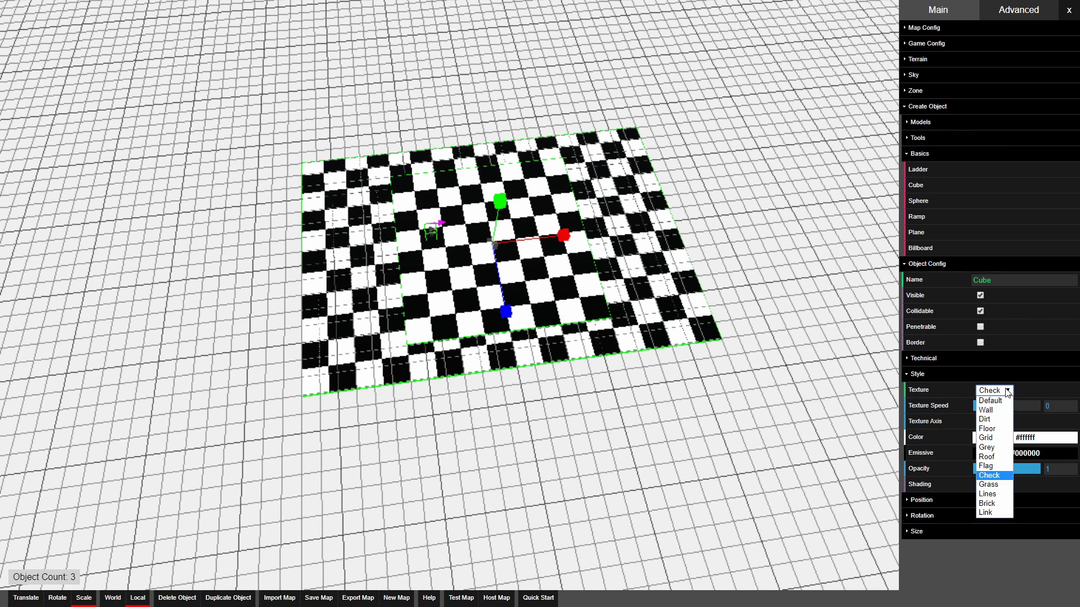
click(990, 400)
click(1018, 439)
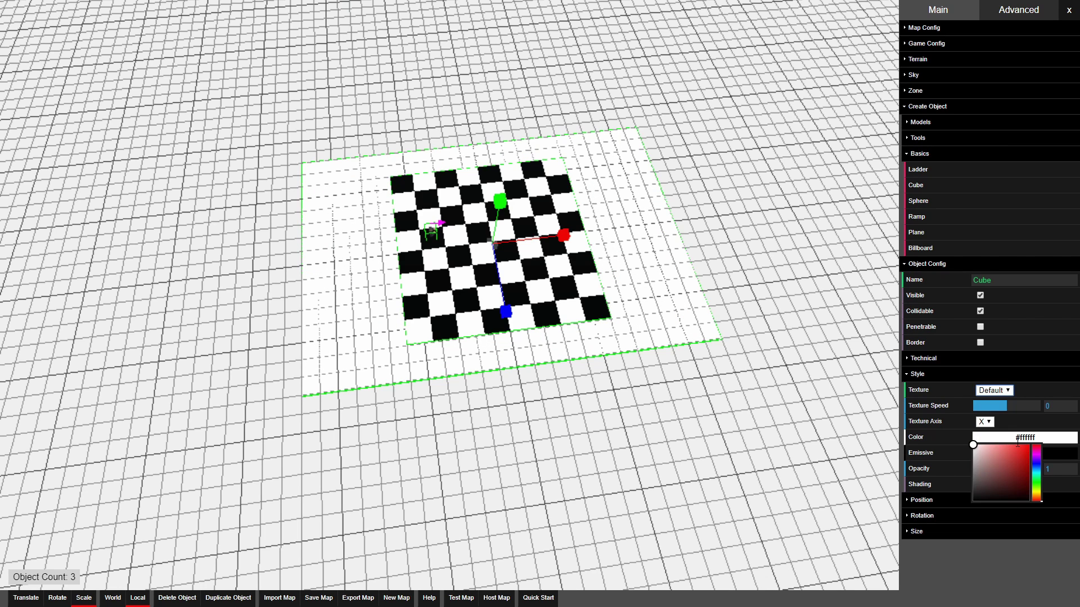
mouse_move(1032, 467)
mouse_down()
mouse_move(1038, 502)
mouse_move(1014, 468)
mouse_move(1030, 488)
mouse_move(1003, 491)
mouse_up()
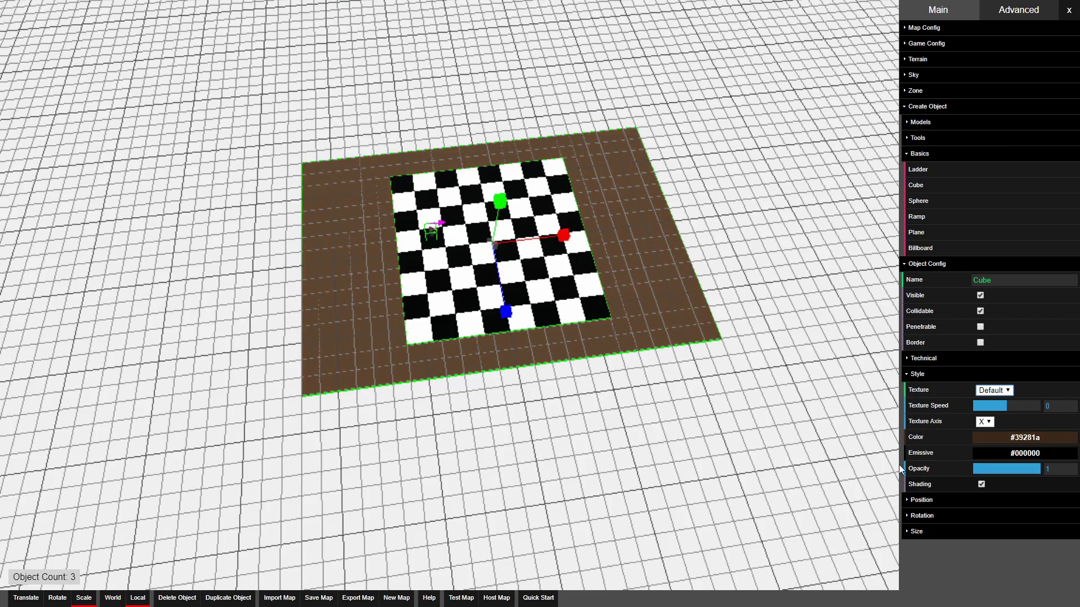
Step: Lighten the lower slab's brown color to #4d3621
right_drag(703, 417, 590, 411)
key(w)
key(d)
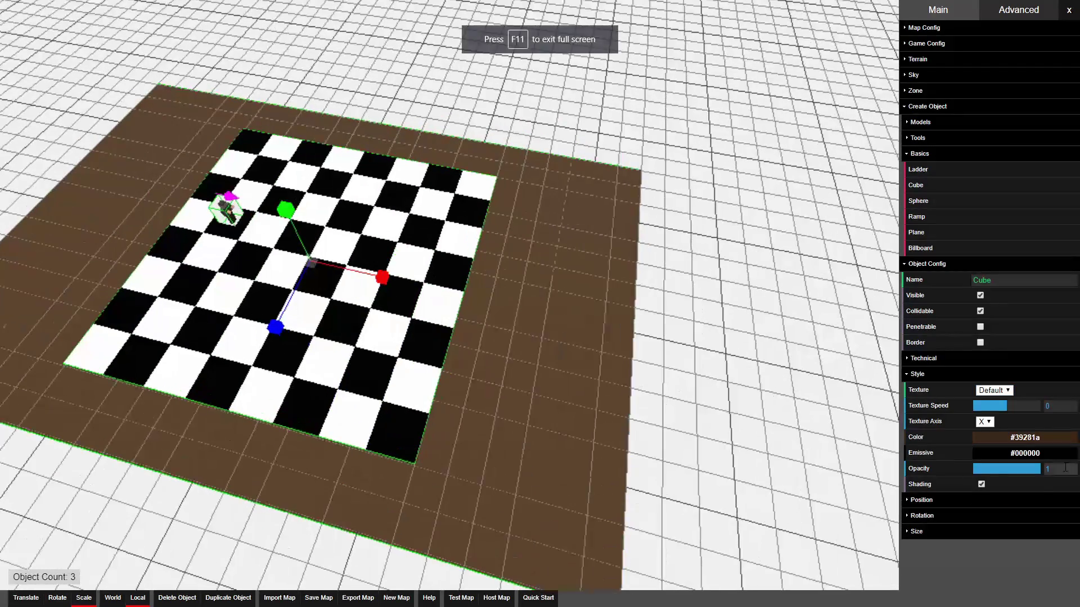
mouse_move(1035, 442)
drag(1007, 487, 1005, 488)
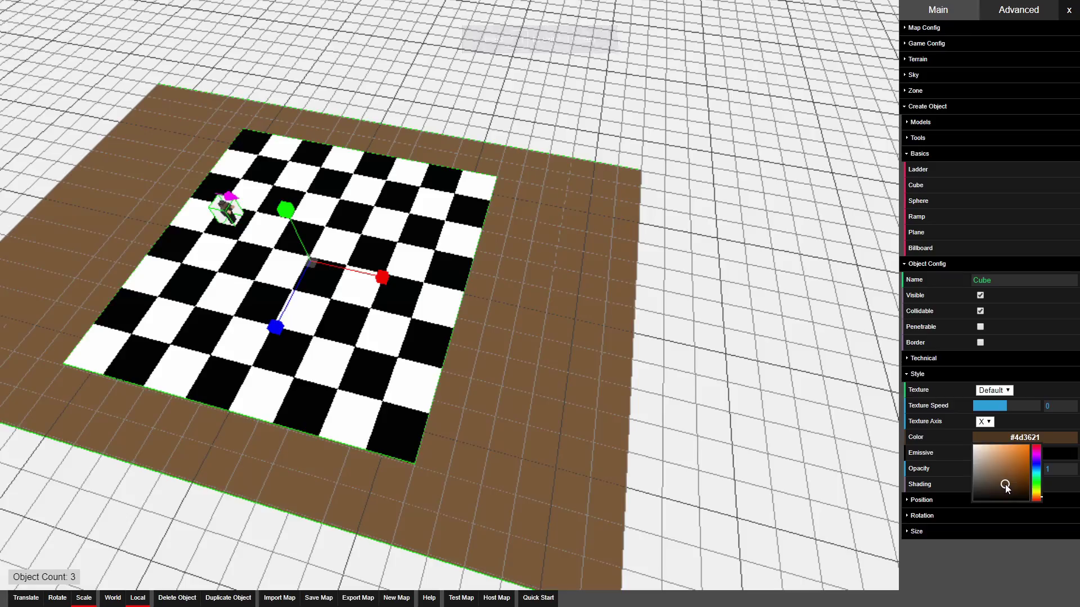
key(s)
key(a)
right_drag(763, 466, 855, 466)
scroll(763, 470, up, 5)
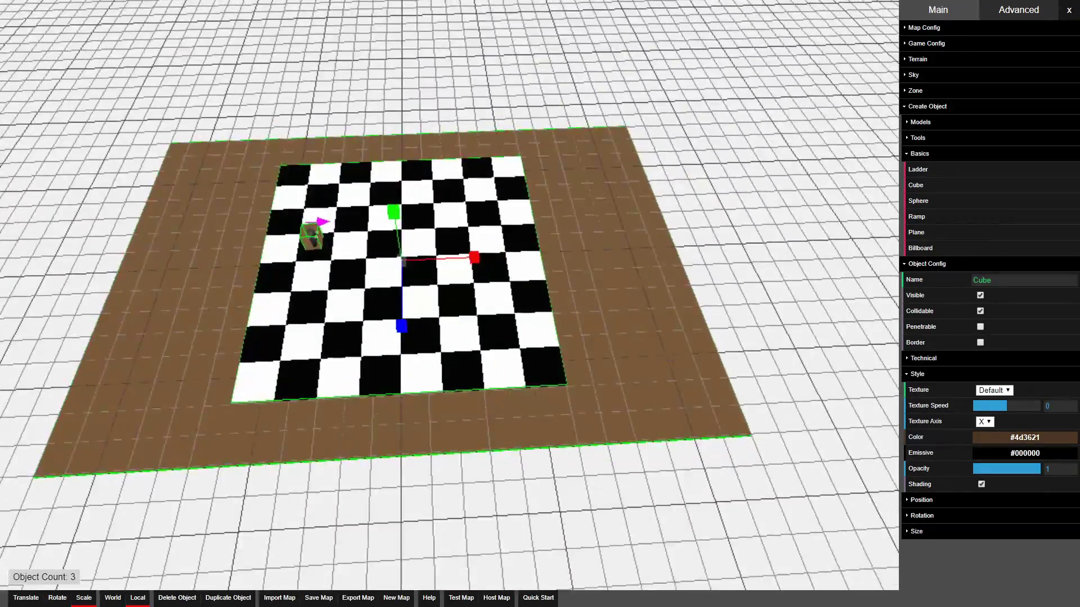
Step: Duplicate the brown slab and translate the copy along X and Z toward the slab's front corner
right_drag(602, 373, 562, 373)
key(d)
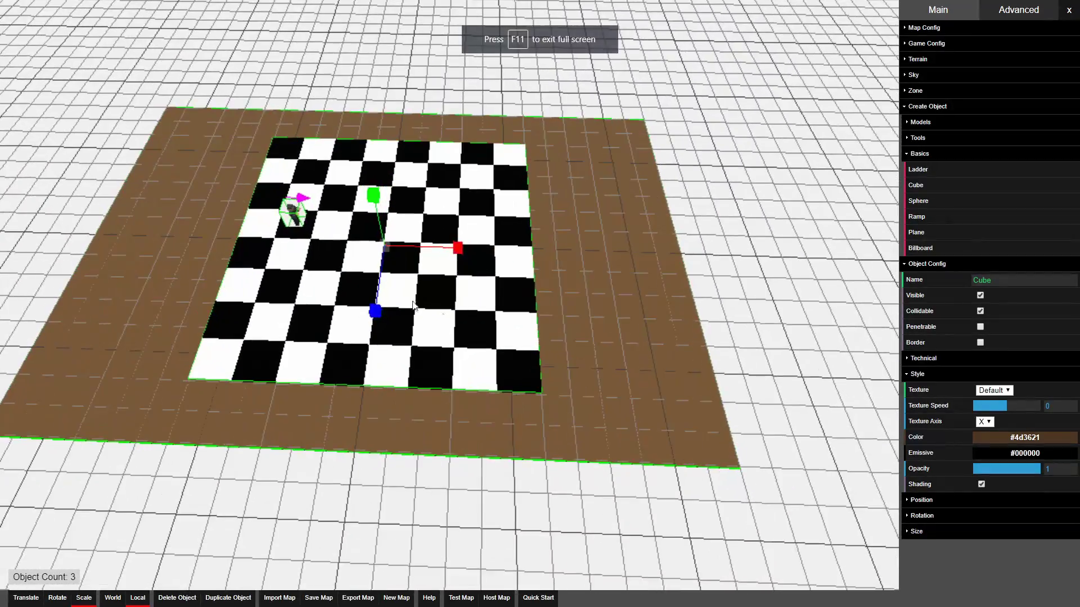
key(ctrl+d)
key(1)
drag(459, 250, 706, 284)
key(d)
drag(638, 314, 680, 533)
Step: Scale the slab copy down along X and Z into a small square block at the brown slab's corner
key(3)
drag(747, 449, 348, 478)
drag(735, 450, 420, 468)
key(d)
right_drag(600, 474, 600, 500)
key(w)
drag(528, 373, 518, 14)
drag(522, 457, 566, 296)
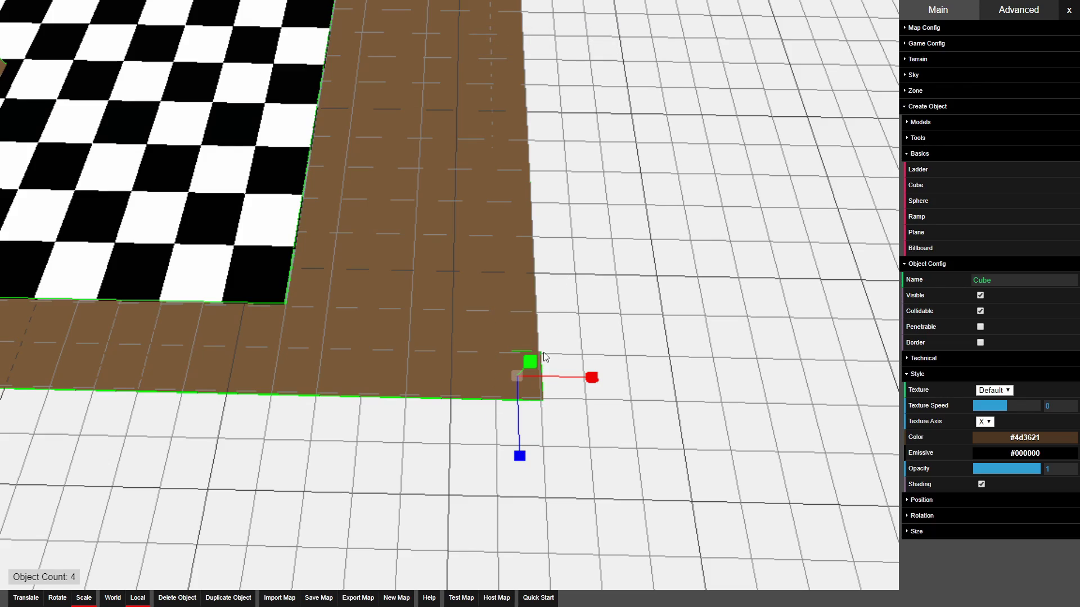
Step: Nudge the corner block along X and scale the brown slab slightly along X so their edges line up
right_drag(551, 378, 513, 386)
key(d)
key(w)
key(t)
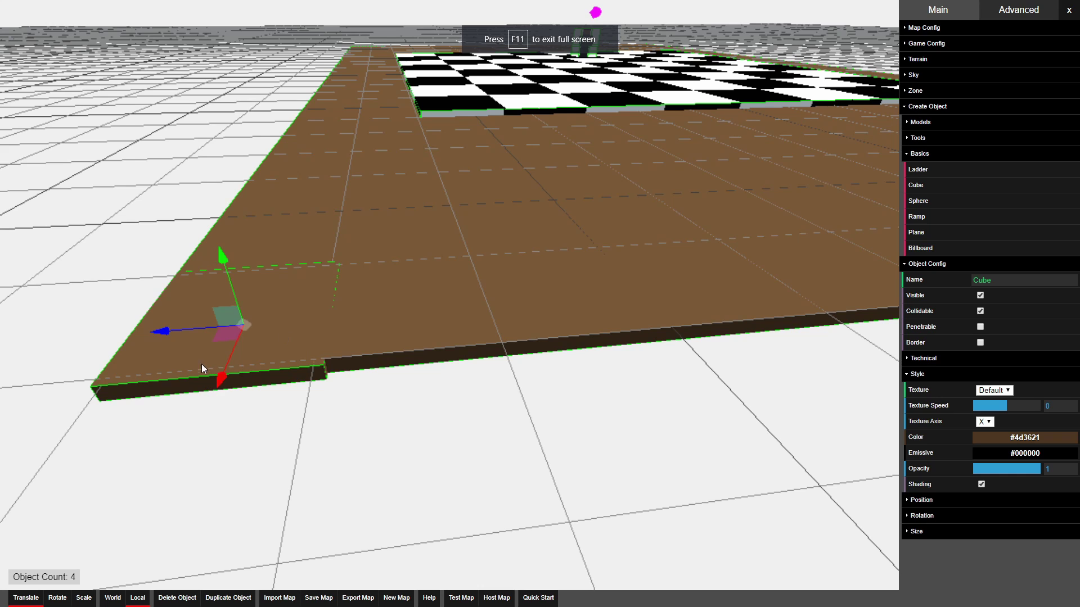
mouse_move(222, 370)
mouse_down()
mouse_move(225, 358)
mouse_move(252, 357)
mouse_move(232, 366)
mouse_up()
click(434, 349)
key(s)
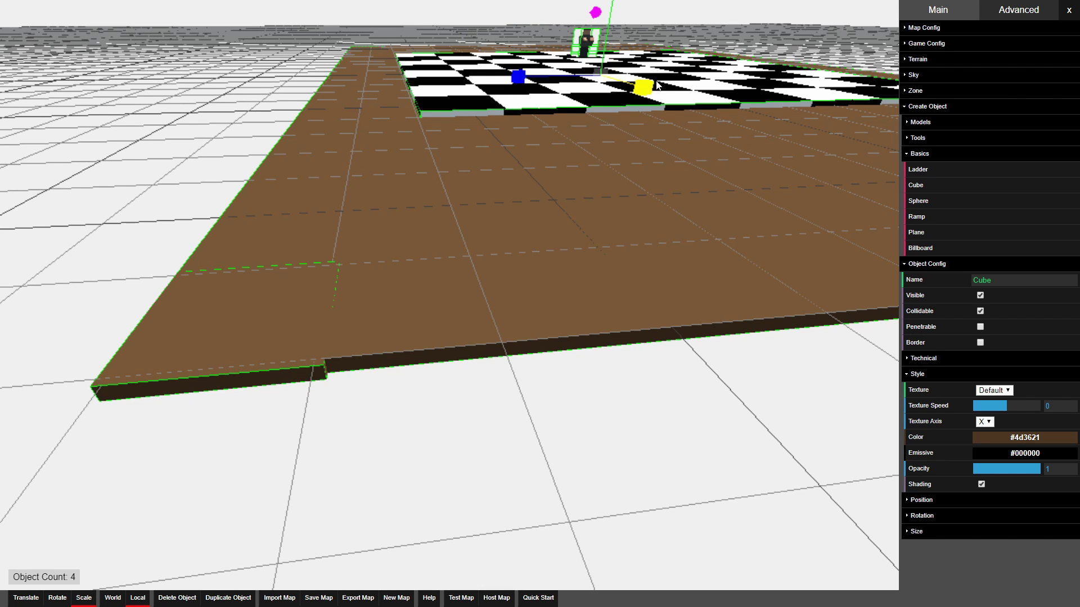
drag(645, 86, 646, 84)
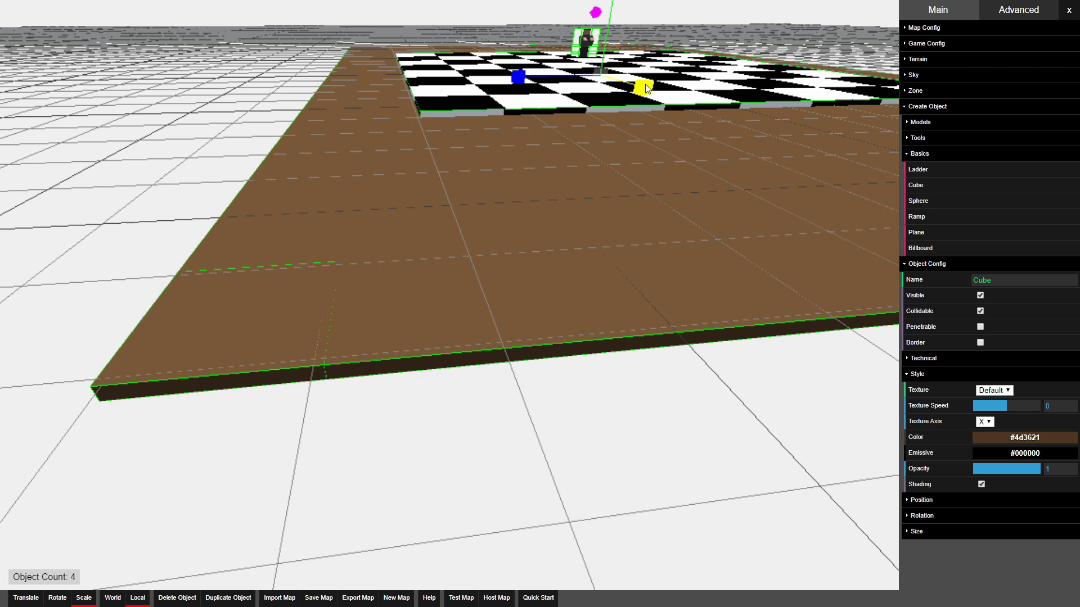
Step: Select the small corner block and move it down below the brown slab
click(264, 376)
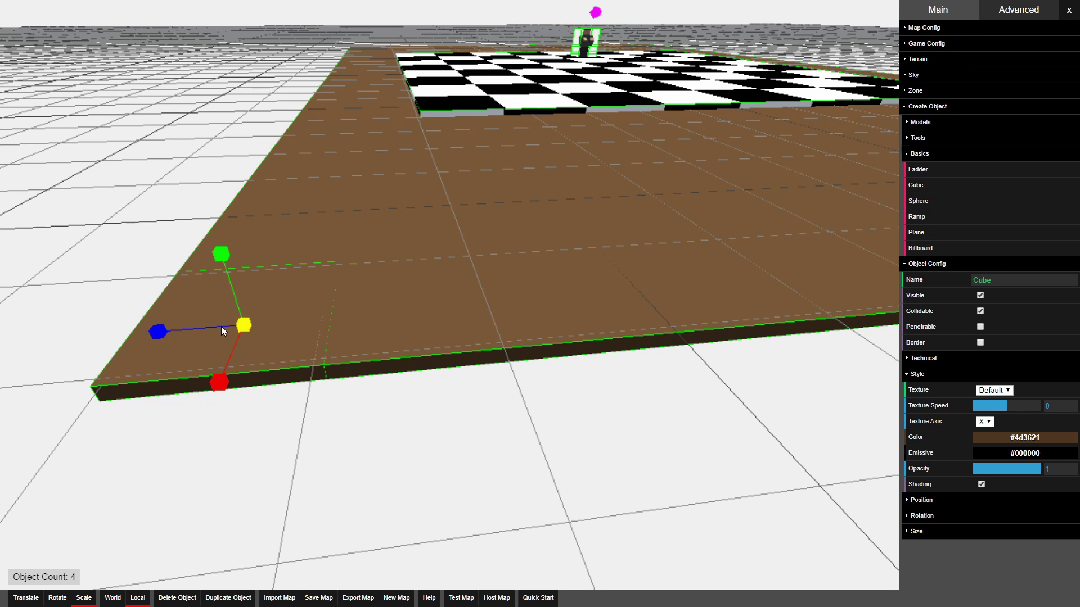
key(r)
key(t)
drag(238, 286, 292, 416)
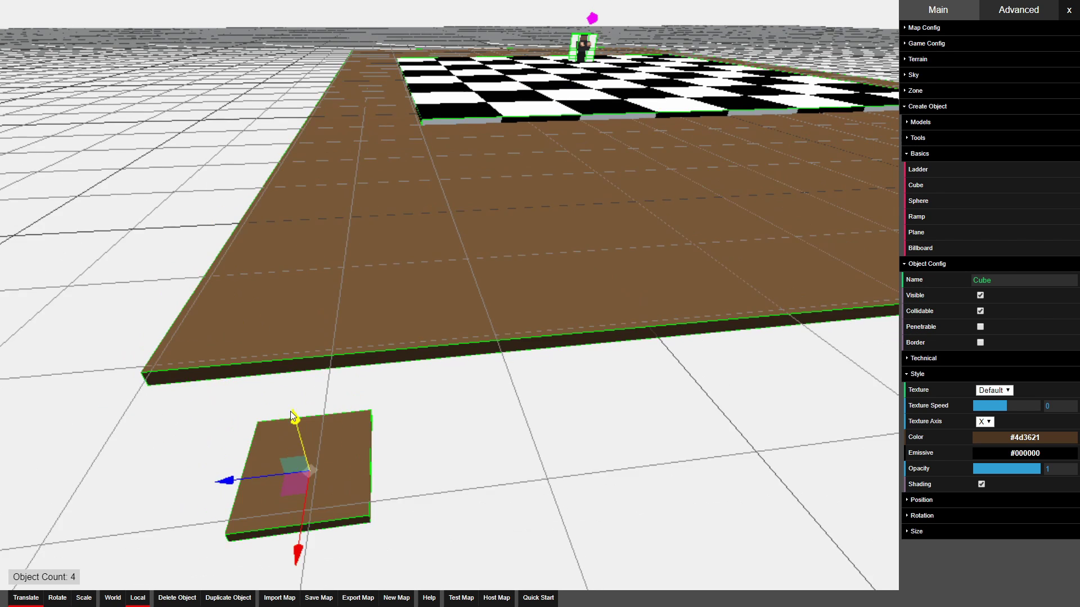
Step: Scale the block along Y into a tall table leg beneath the brown slab's corner
key(w)
right_drag(291, 412, 314, 360)
key(s)
drag(471, 235, 538, 162)
key(r)
key(w)
right_drag(547, 180, 545, 256)
key(s)
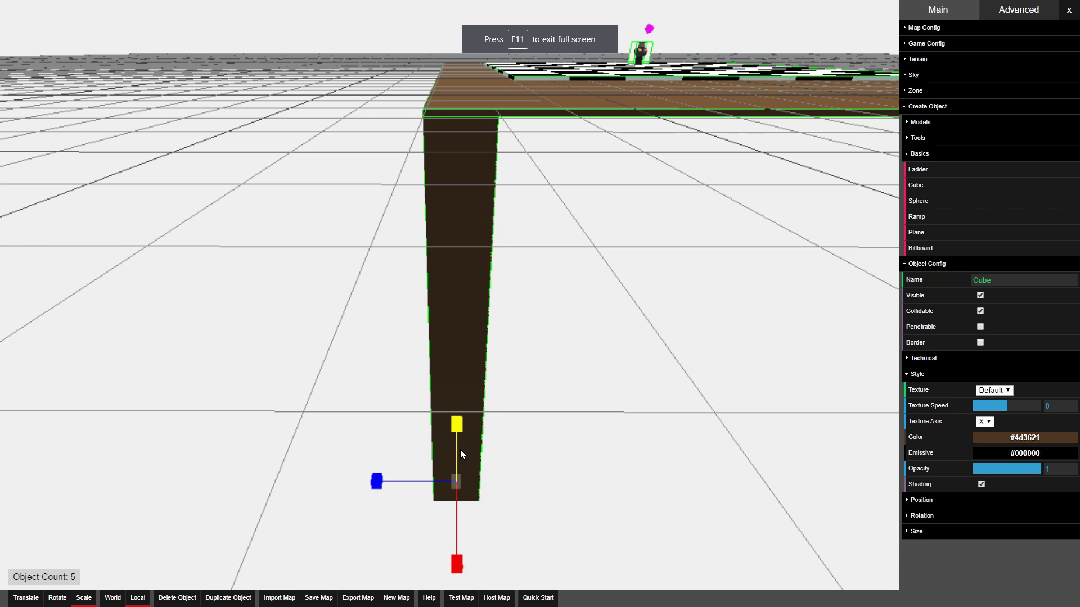
Step: Translate the table leg along Z to the adjacent corner and align it with the brown slab's edge
key(1)
drag(410, 483, 510, 465)
key(d)
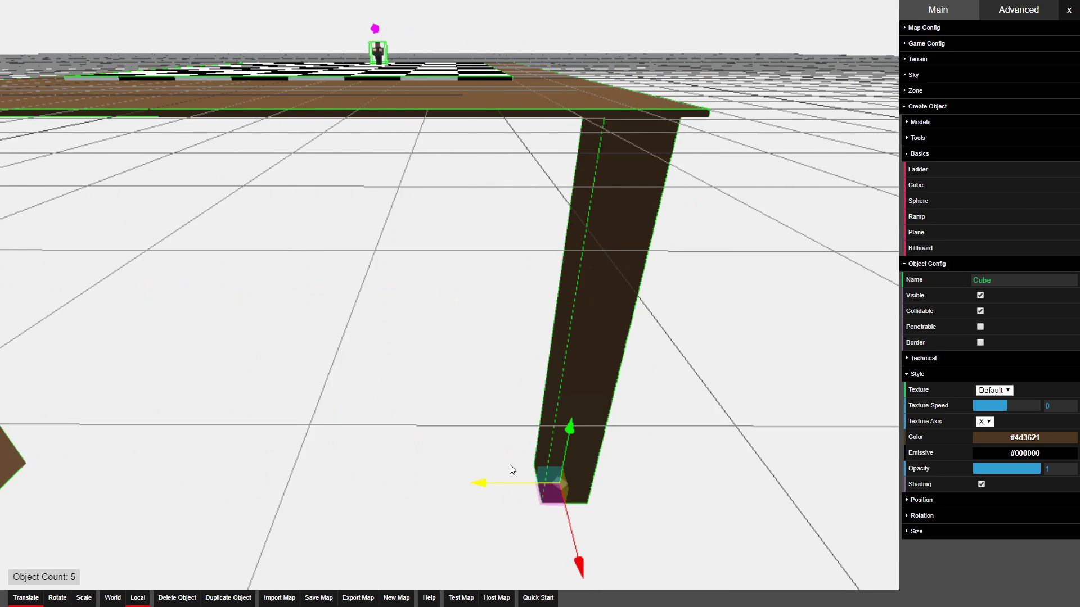
right_drag(509, 465, 450, 461)
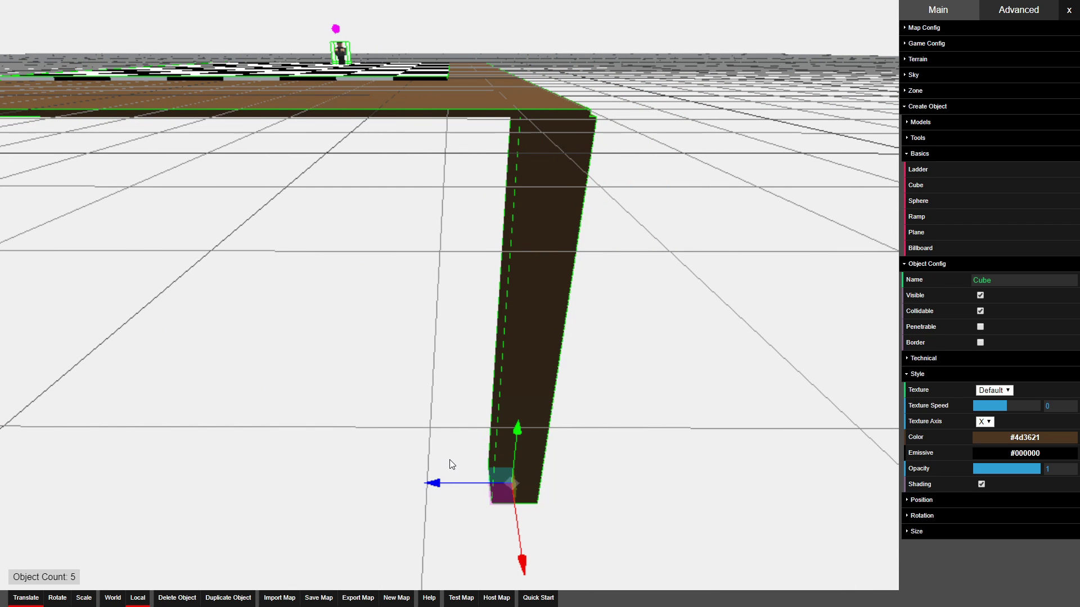
drag(452, 479, 450, 481)
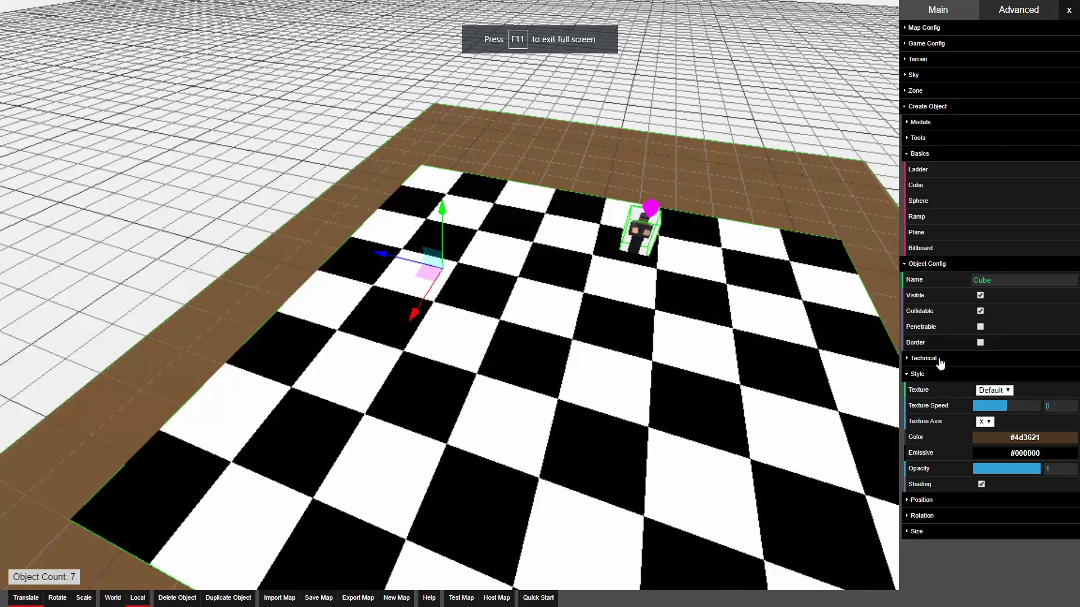
Step: Add a Cube object and move it down and along X onto a white edge square of the checkerboard
key(d)
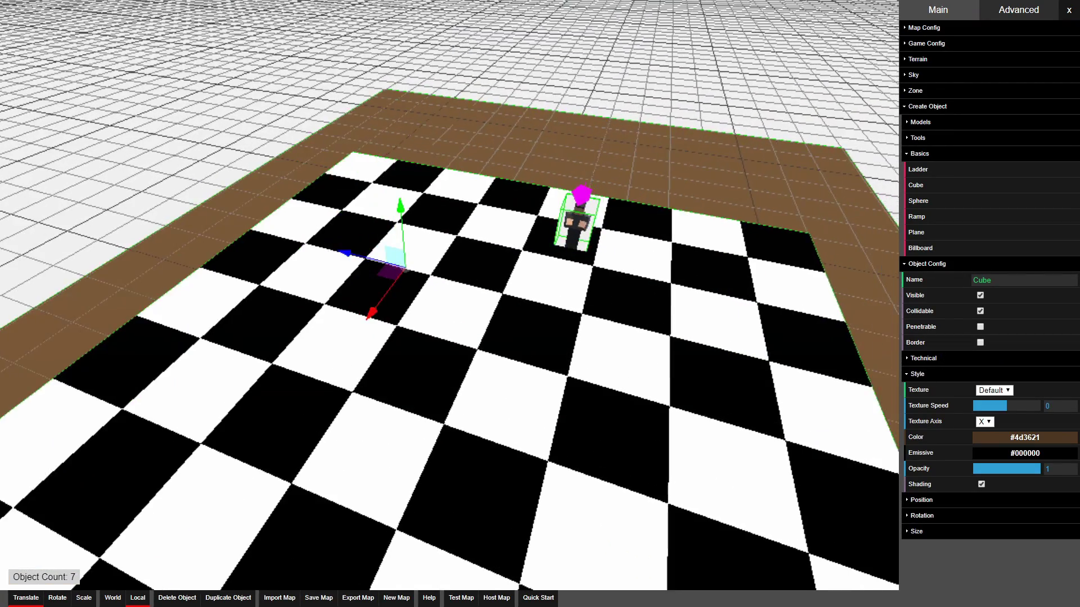
right_drag(675, 338, 450, 354)
key(a)
right_drag(748, 354, 744, 326)
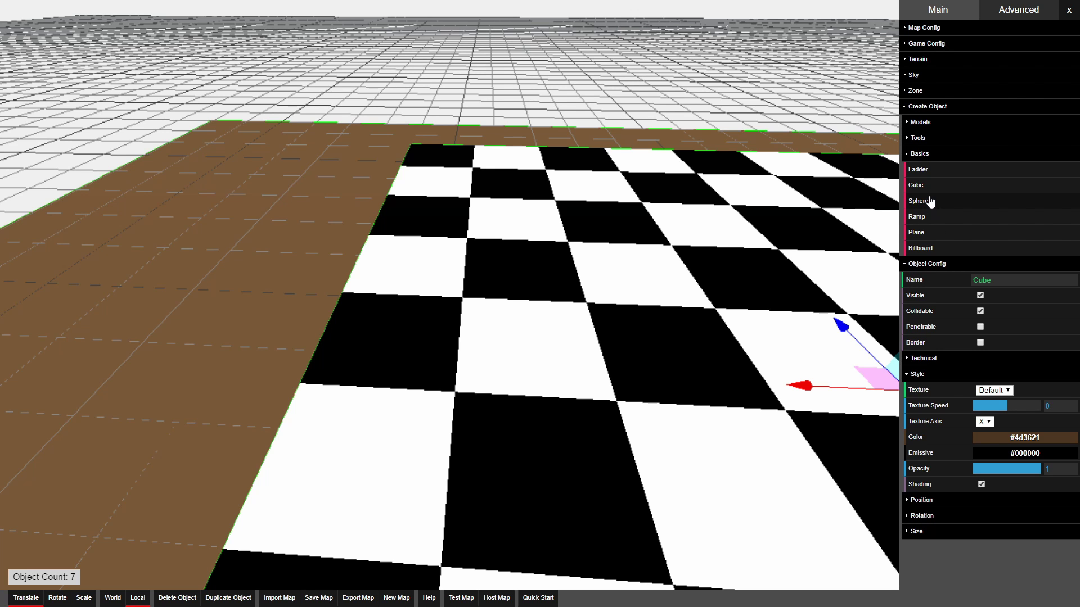
click(937, 192)
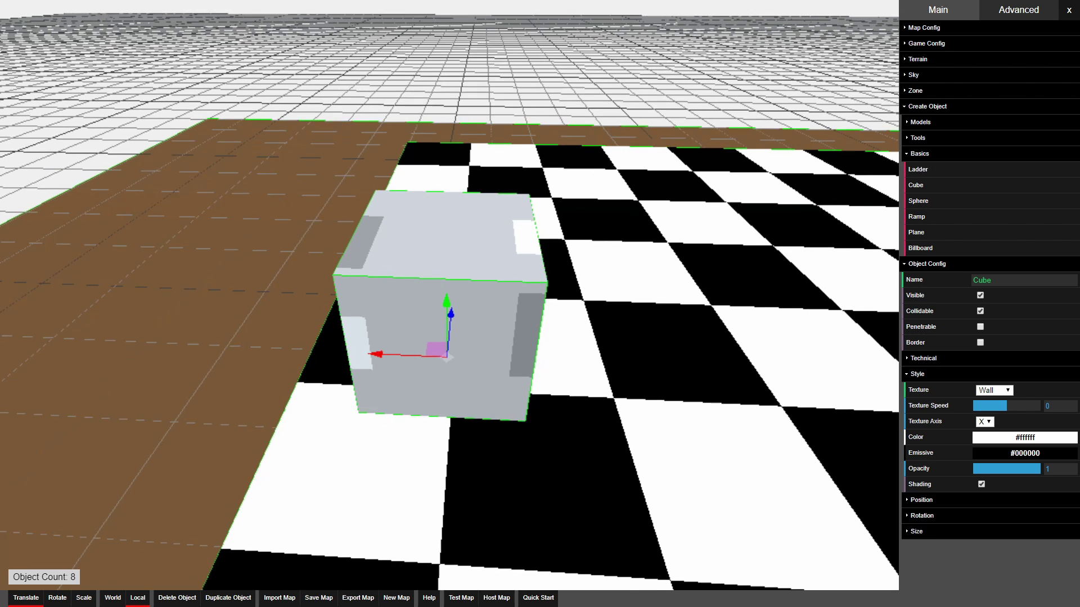
drag(435, 302, 458, 411)
drag(394, 450, 302, 450)
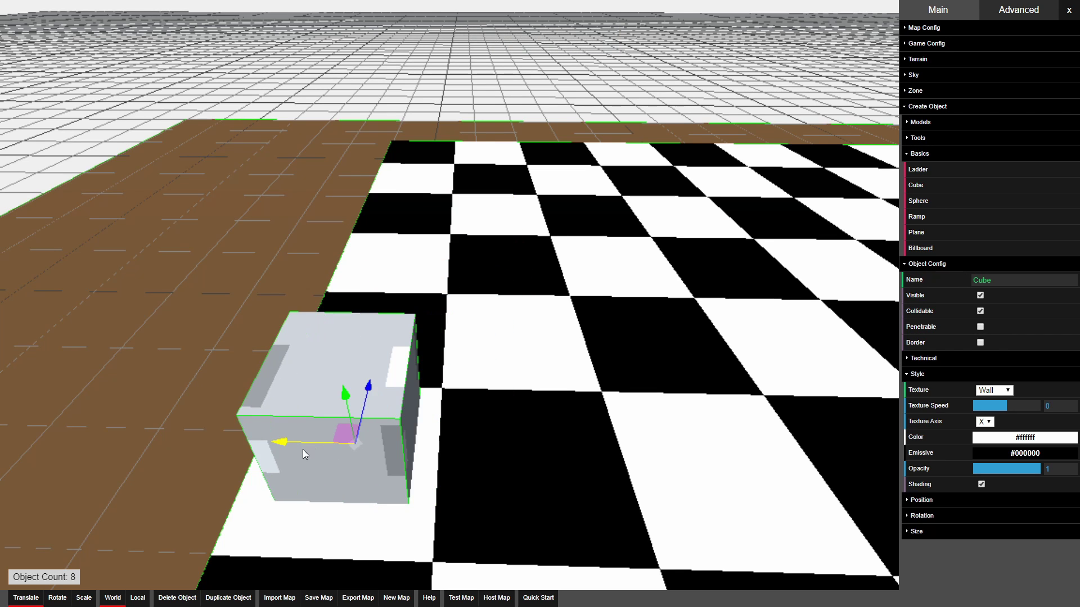
Step: Fine-tune the cube's height and its Z and X position so it rests centred within the white edge square
key(d)
right_drag(303, 450, 23, 447)
key(a)
key(w)
right_drag(540, 374, 527, 286)
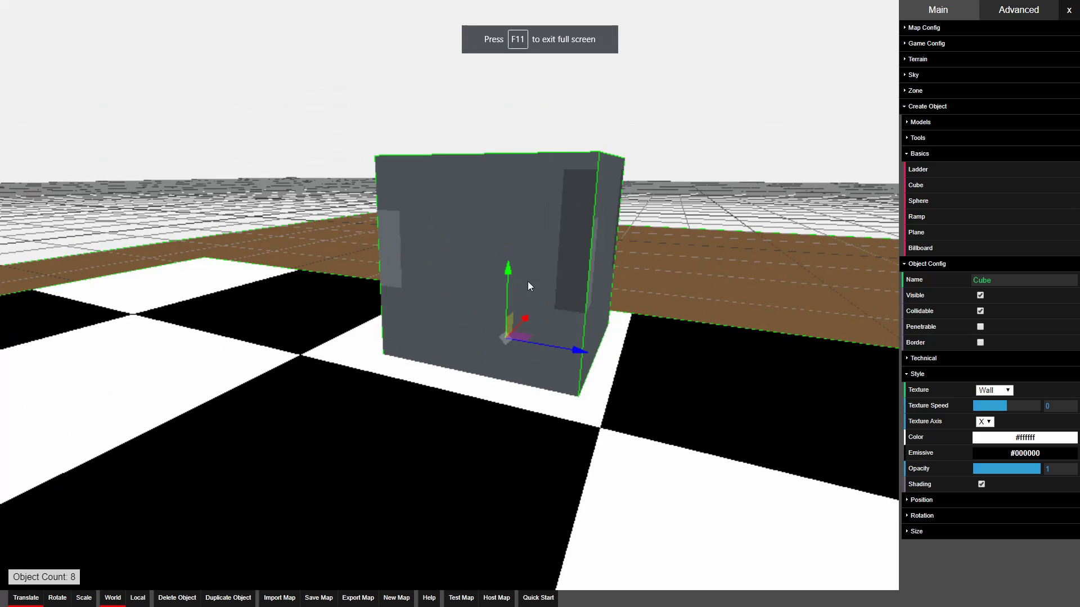
drag(511, 275, 511, 286)
drag(569, 347, 554, 346)
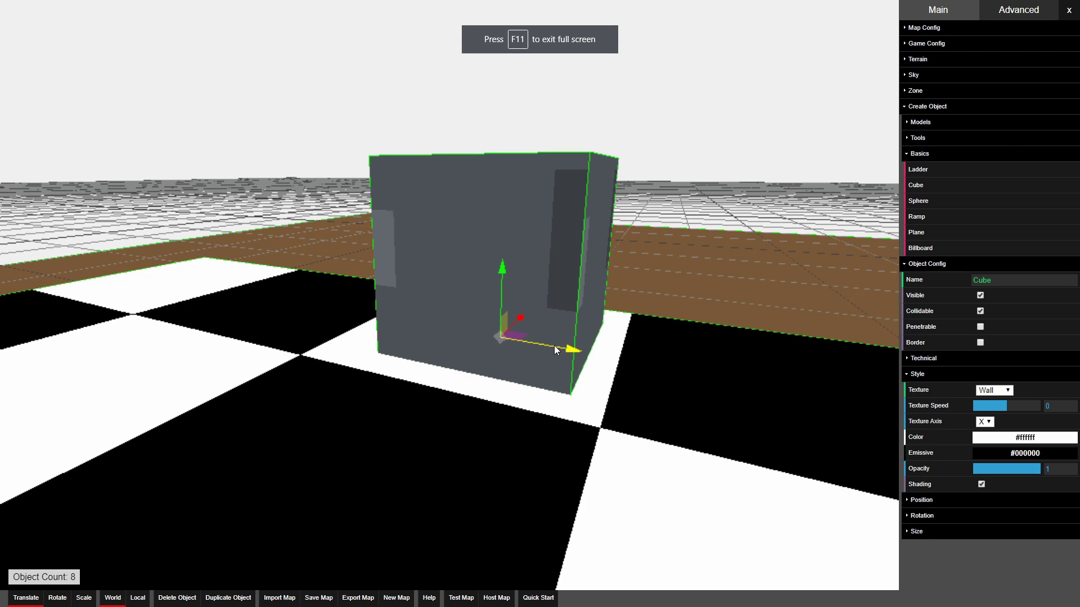
key(a)
right_drag(554, 345, 655, 366)
mouse_move(556, 298)
mouse_down()
mouse_move(524, 299)
mouse_move(537, 298)
mouse_up()
right_drag(537, 298, 592, 359)
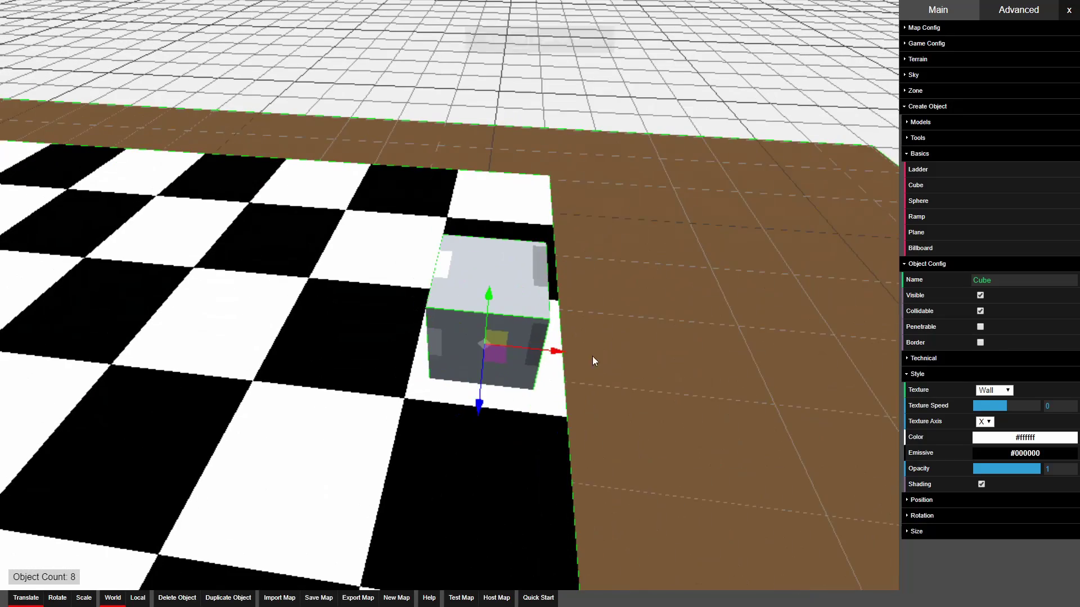
Step: Scale the cube down along Y into a thin slab on the white edge square
key(r)
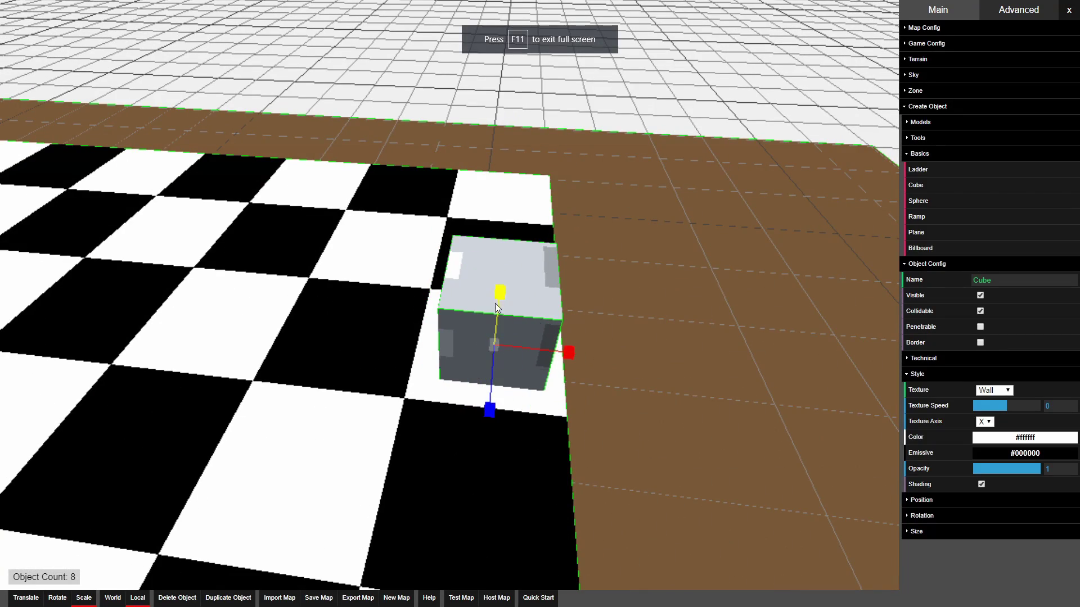
drag(495, 303, 494, 417)
right_drag(511, 376, 665, 342)
Step: Duplicate the slab, raise the copy on top of it and scale it smaller along X and Z as a second tier
key(d)
key(a)
key(w)
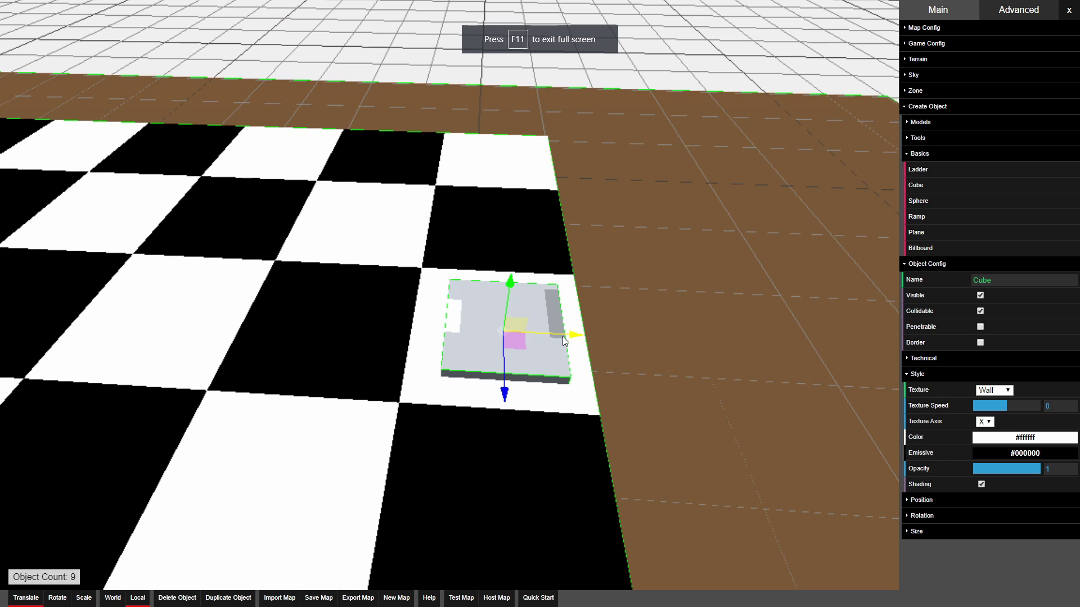
key(r)
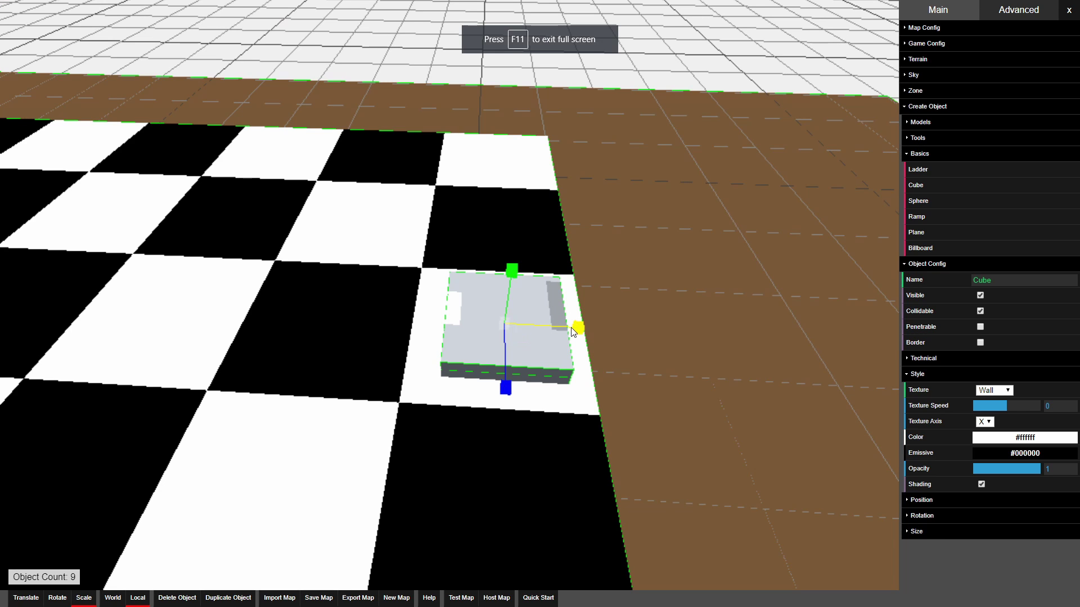
drag(571, 328, 545, 329)
drag(509, 373, 511, 350)
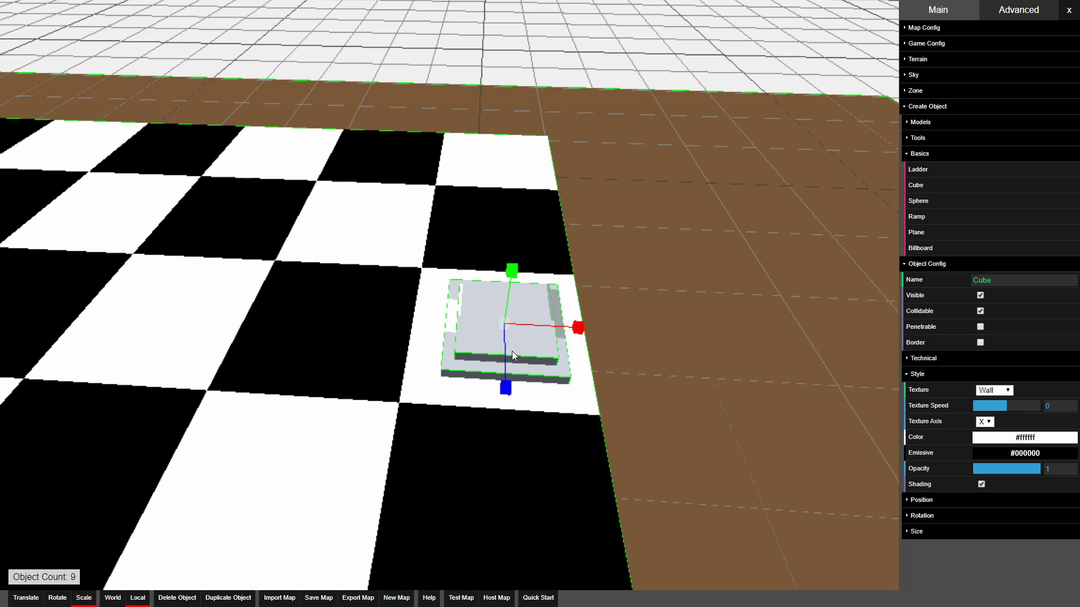
Step: Duplicate the second tier onto its top, scale the copy narrower along X and Z, and stretch it along Y into a block
key(ctrl+d)
key(w)
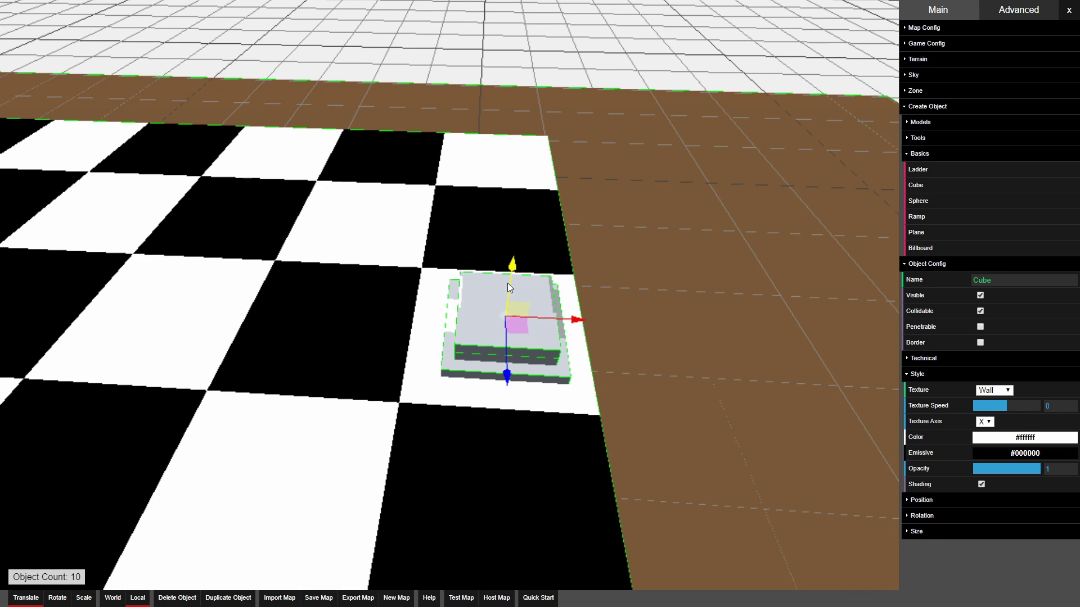
key(r)
drag(578, 319, 534, 325)
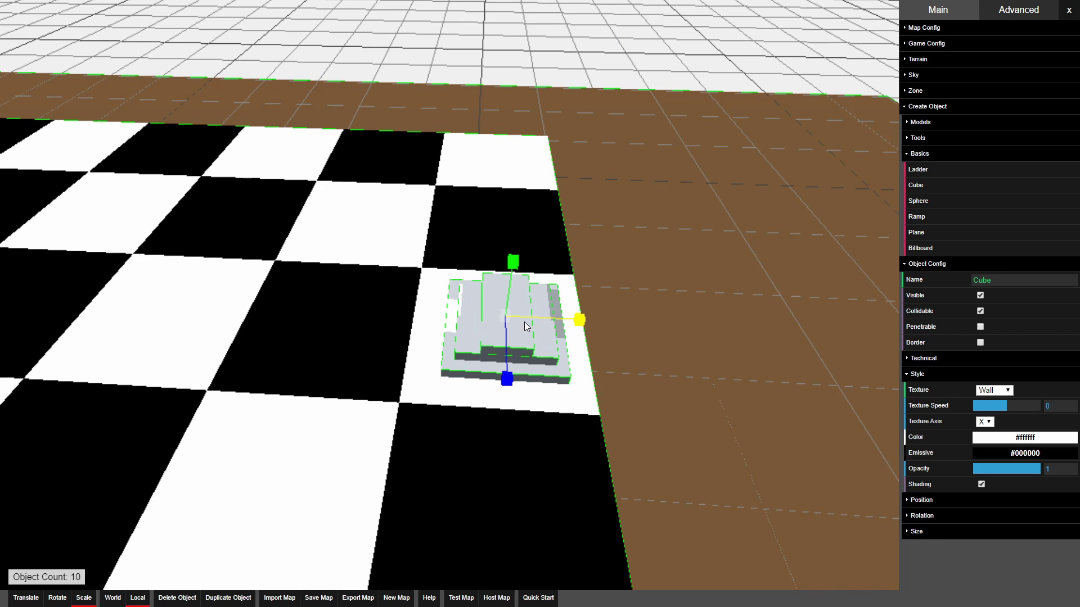
drag(513, 365, 520, 332)
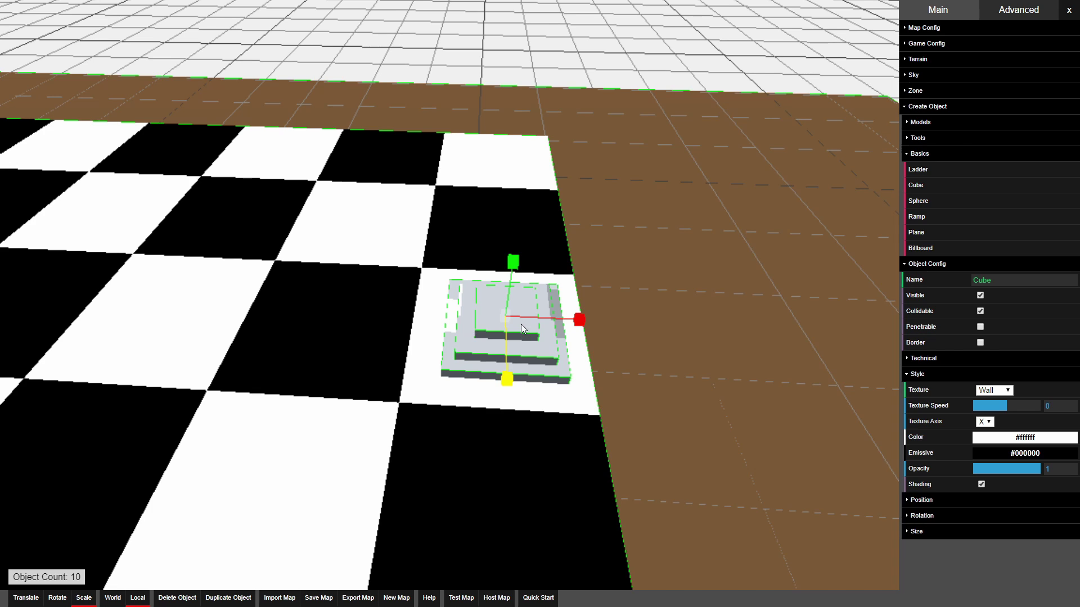
mouse_move(513, 262)
mouse_down()
mouse_move(514, 243)
mouse_move(515, 265)
mouse_up()
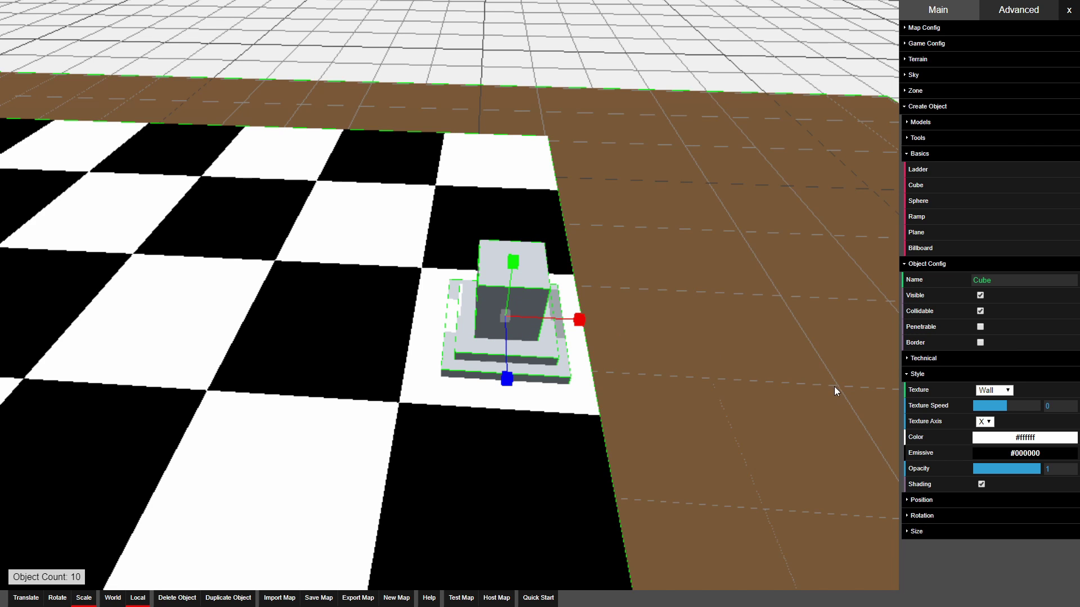
Step: Set the texture of the top block and both base slabs to Default
click(1006, 391)
click(991, 398)
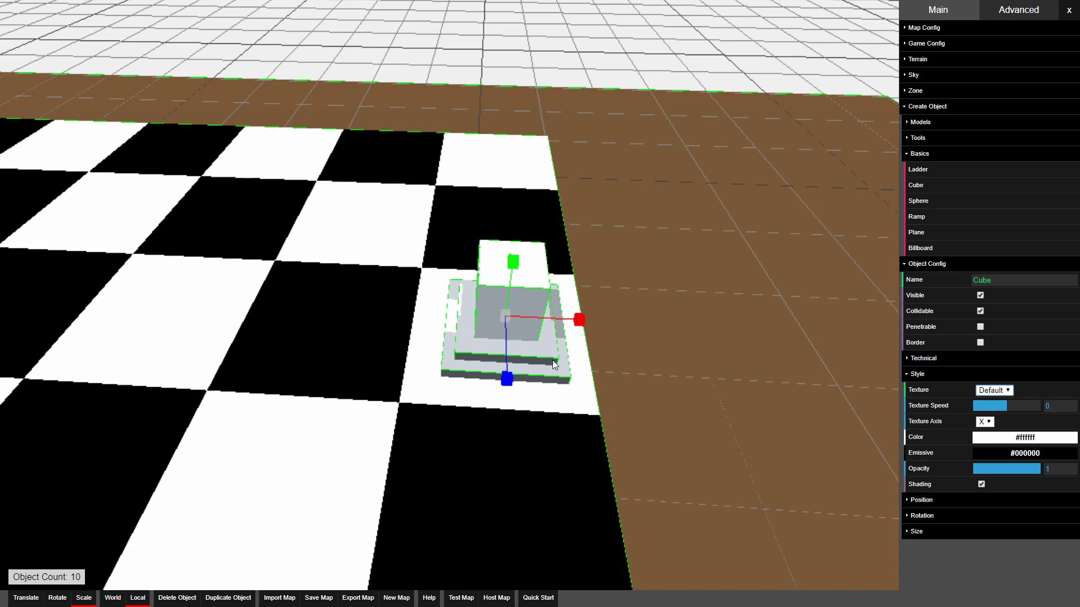
click(993, 390)
click(984, 399)
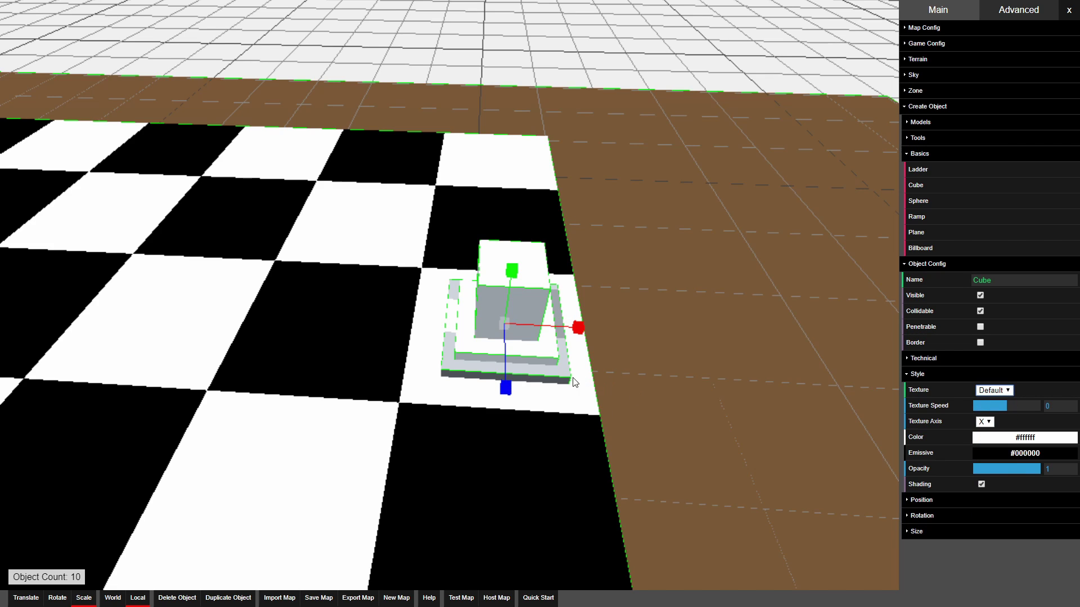
click(993, 391)
click(984, 399)
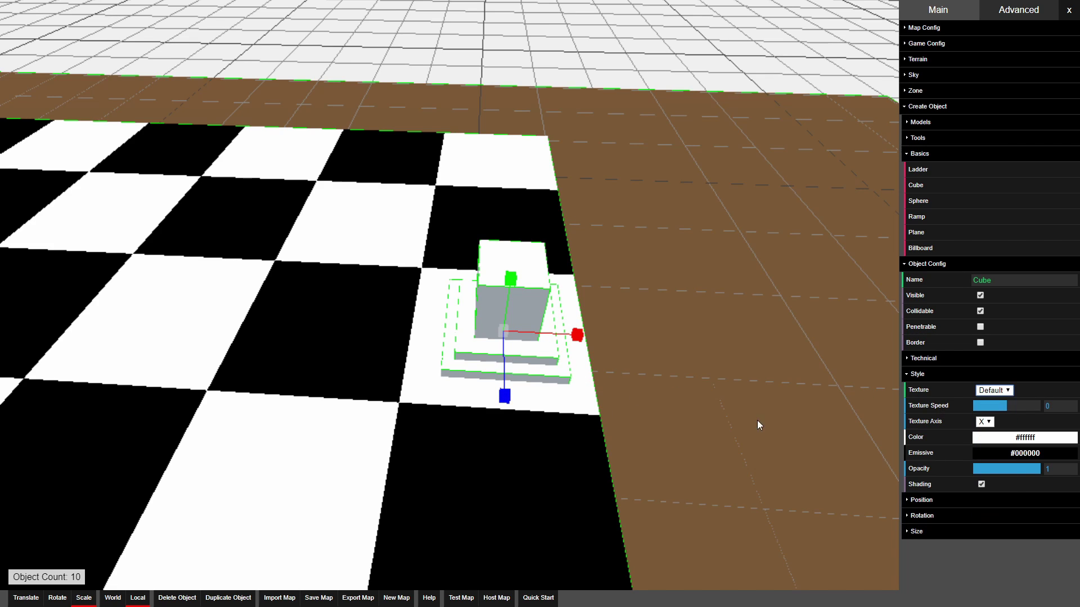
Step: Set the bottom slab's color to grey #919191 and copy the color code
key(d)
right_drag(758, 422, 788, 421)
key(a)
key(w)
drag(979, 492, 971, 521)
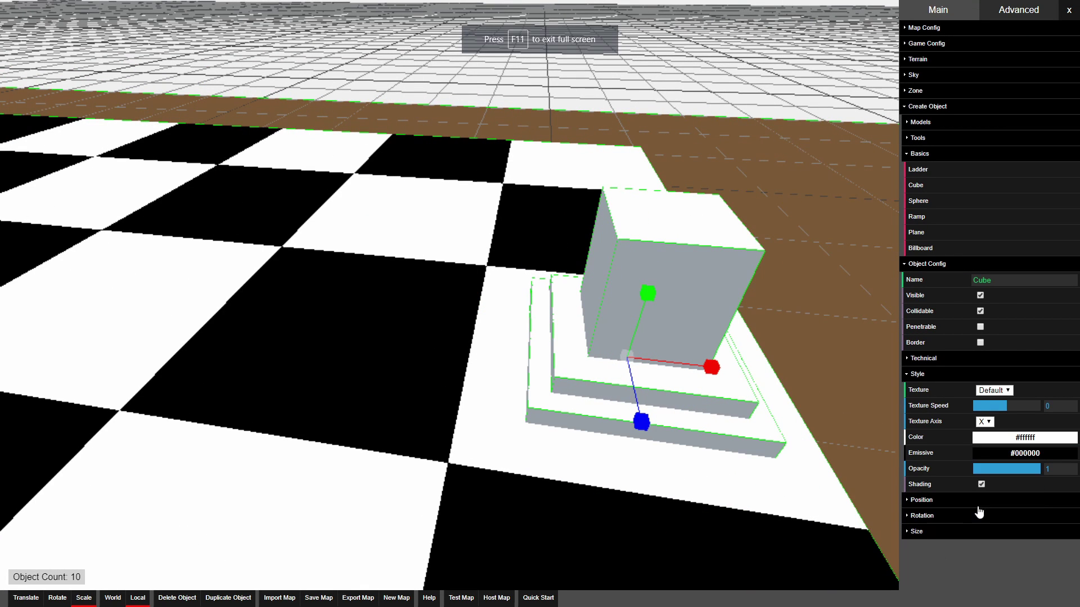
mouse_move(1007, 435)
drag(978, 460, 954, 470)
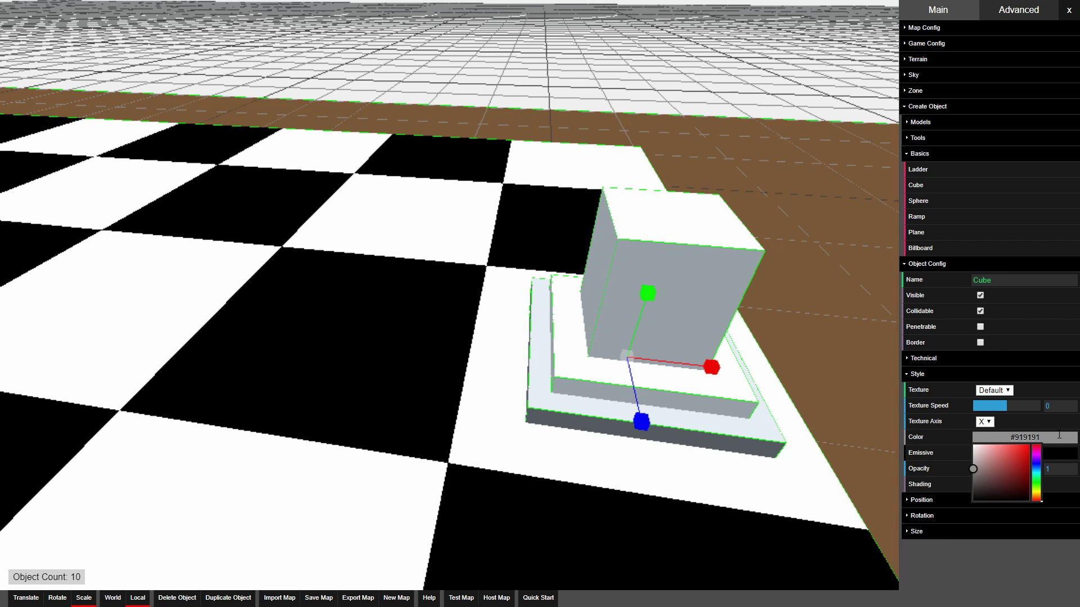
drag(1040, 440, 979, 451)
key(ctrl+c)
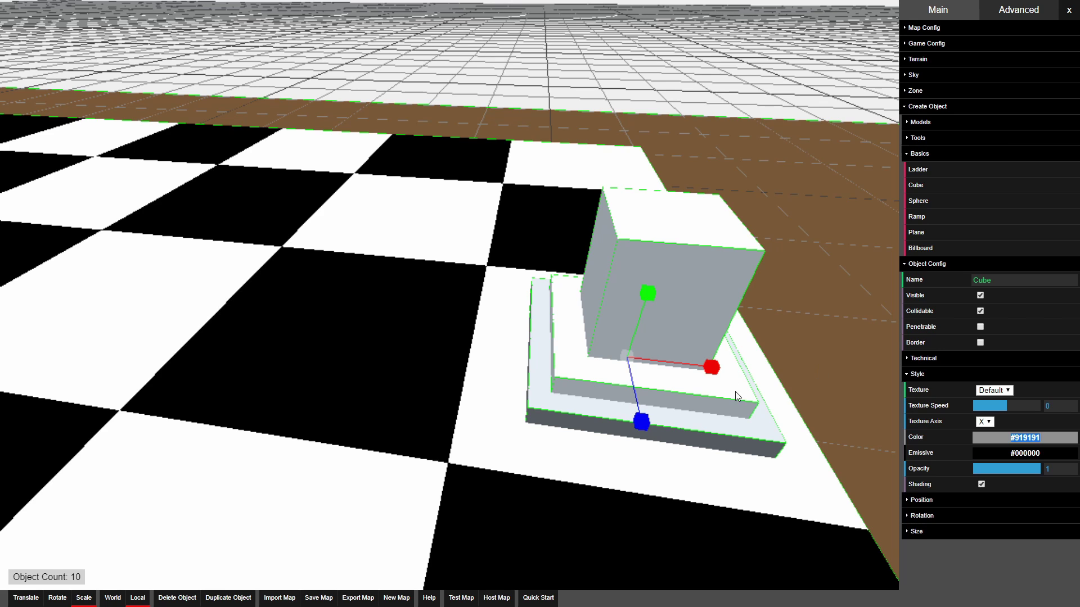
Step: Apply the copied color #919191 to the middle slab and the top block
click(734, 392)
mouse_move(1023, 448)
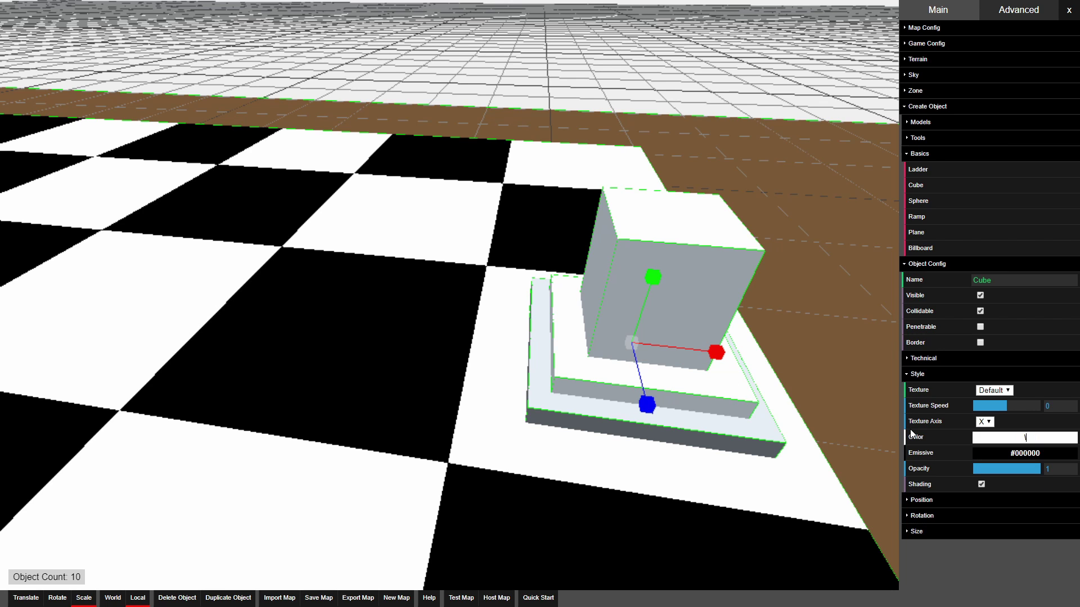
mouse_move(1062, 437)
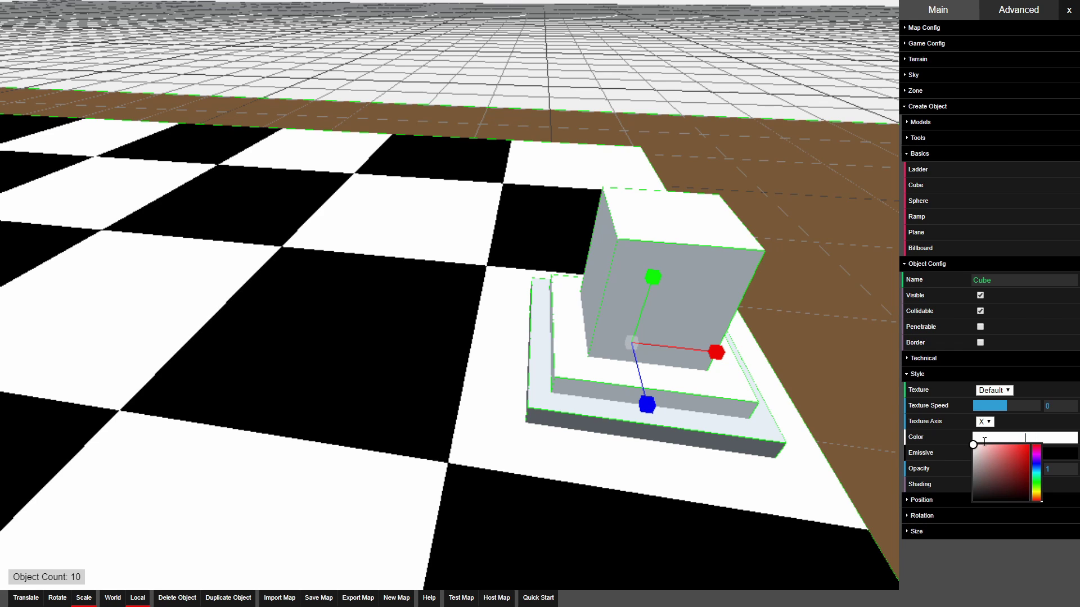
click(731, 276)
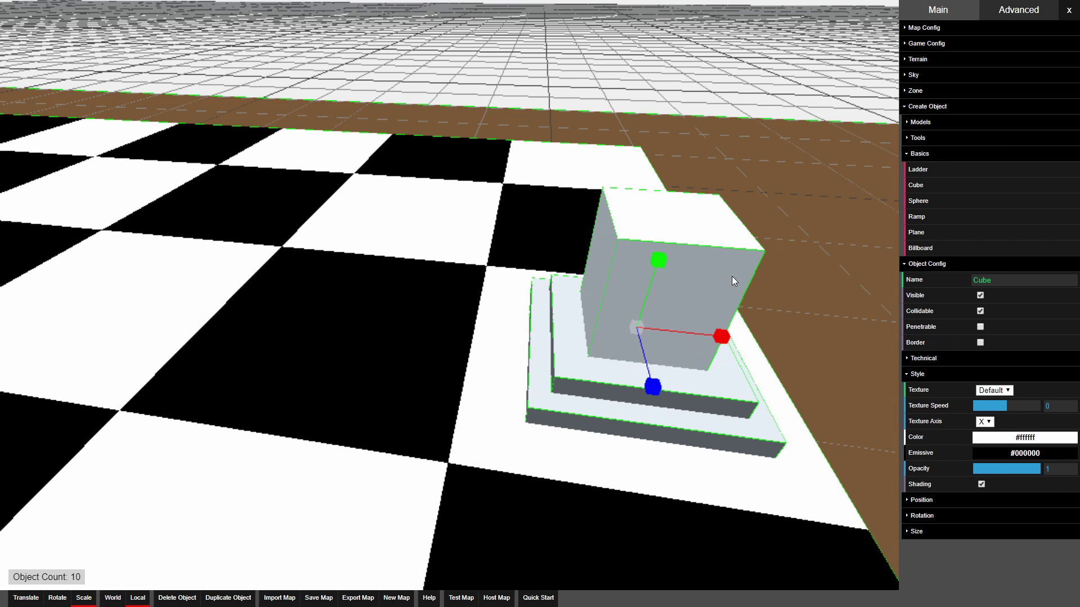
mouse_move(1041, 438)
drag(1042, 437, 936, 432)
key(BackSpace)
key(ctrl+v)
key(Return)
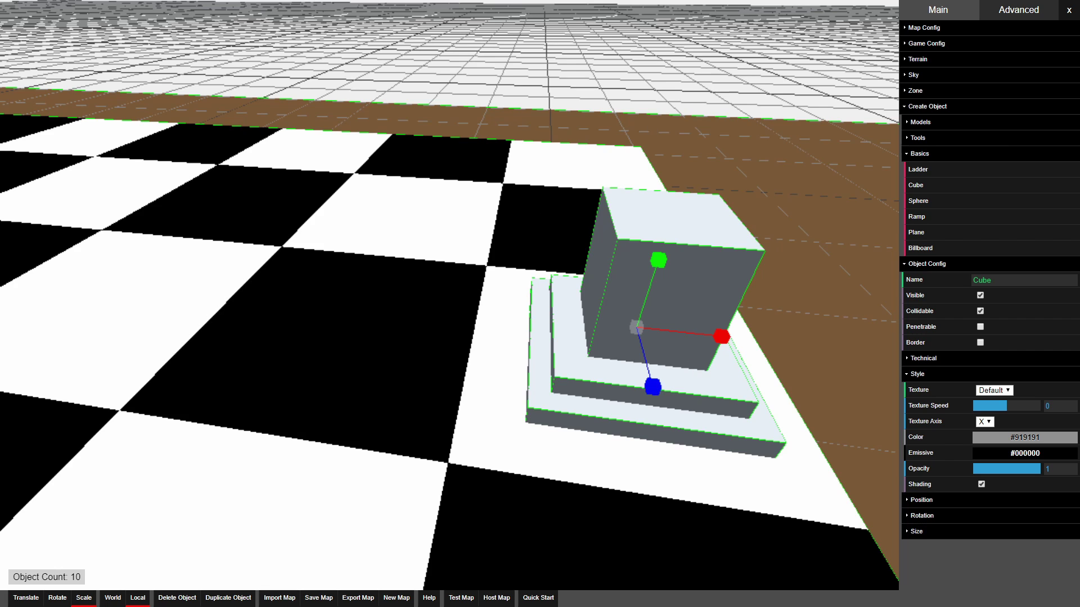
Step: Examine the stepped grey piece and its placement on the checkerboard from several angles and distances
key(d)
right_drag(450, 296, 196, 270)
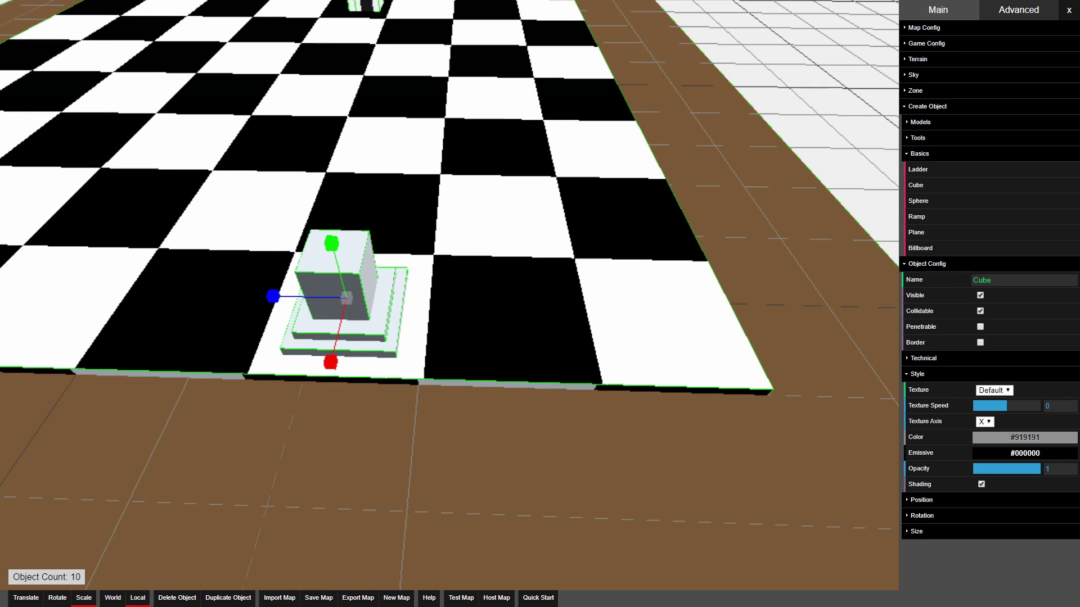
key(Escape)
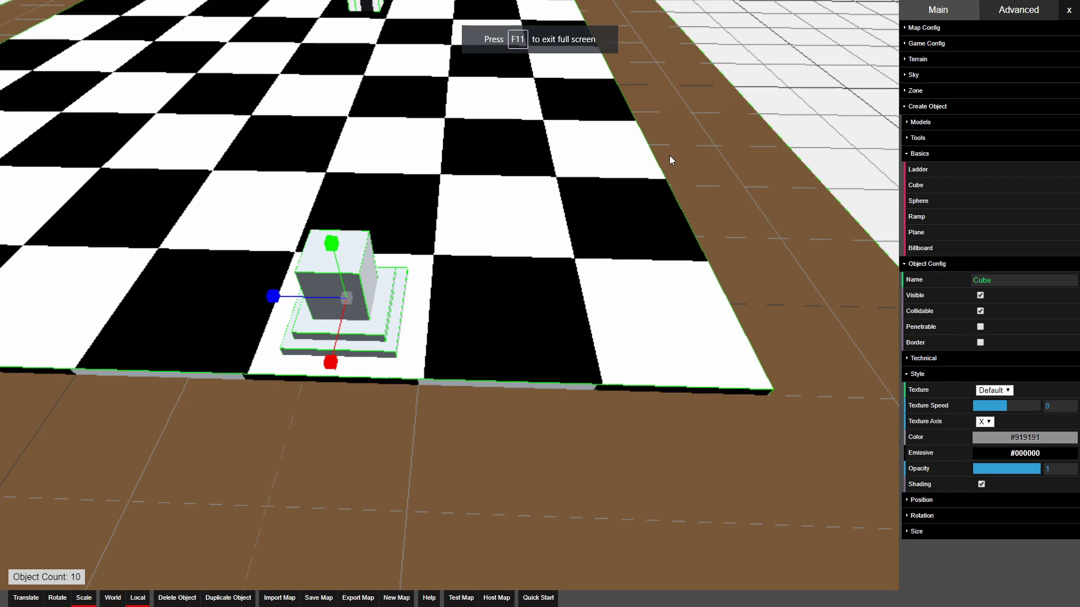
key(s)
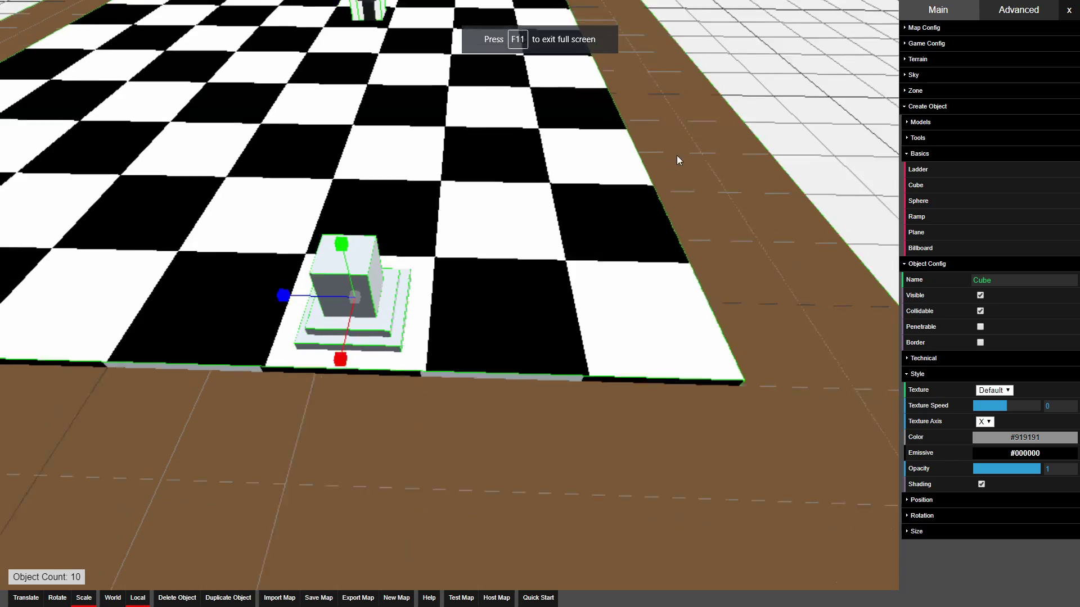
key(w)
key(a)
scroll(522, 289, up, 10)
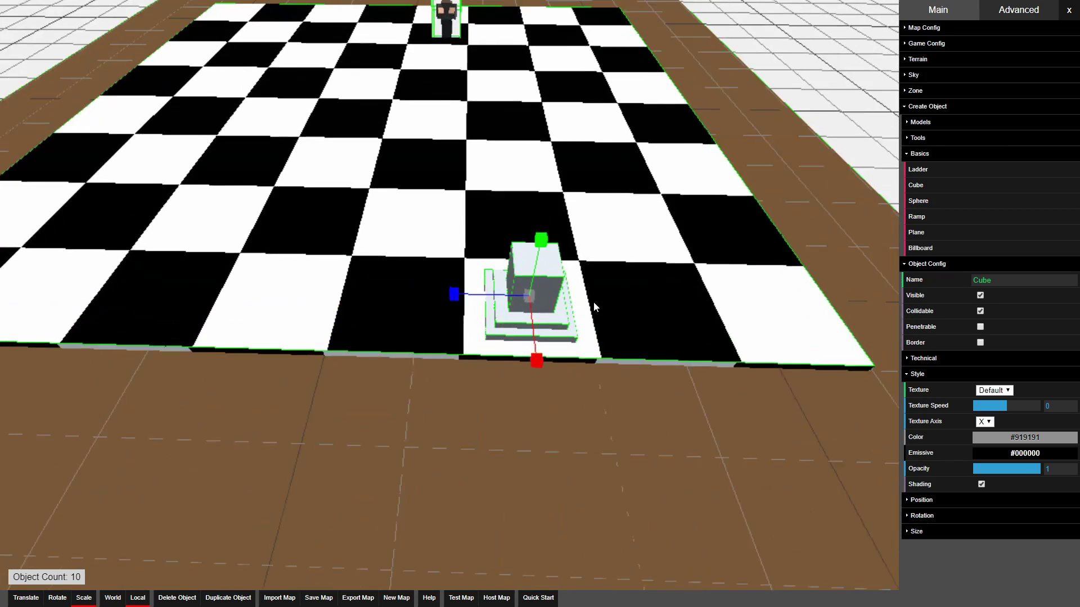
scroll(423, 318, down, 4)
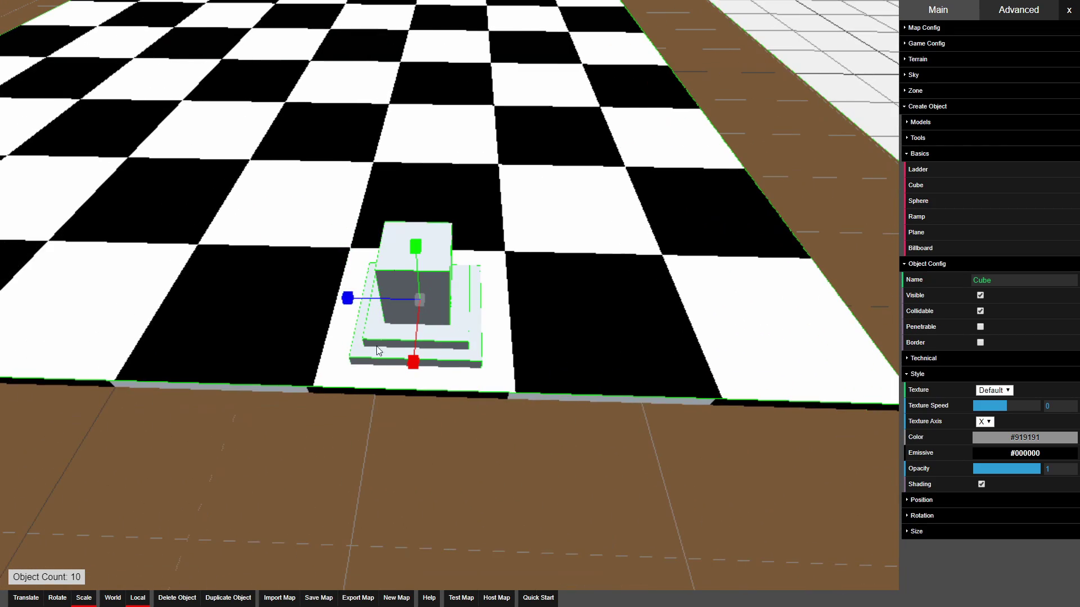
scroll(552, 339, down, 3)
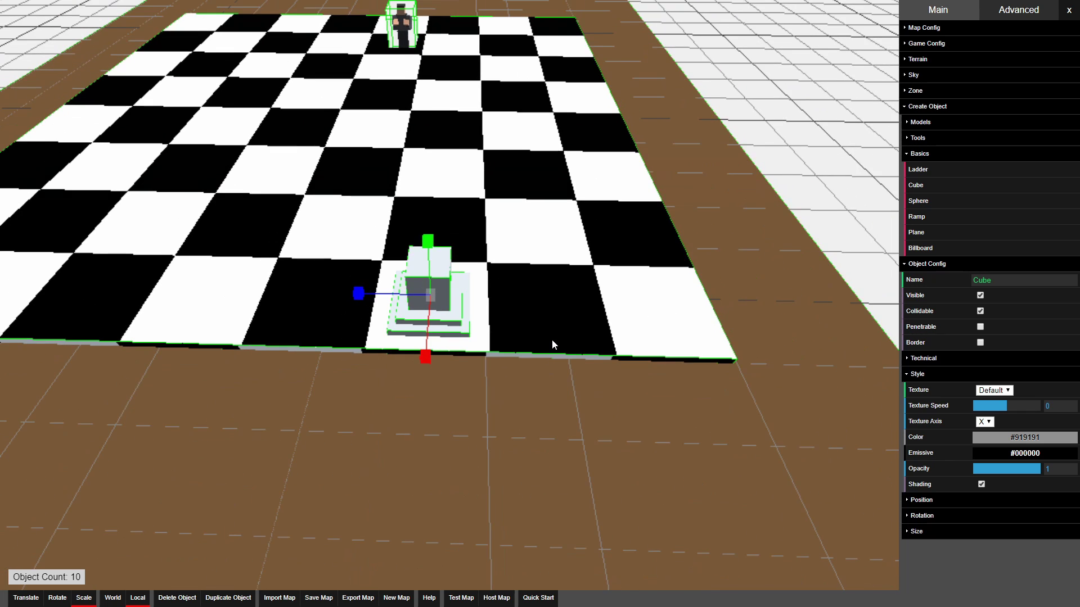
Step: Scale the block on the stepped base along Y into a taller column
key(F11)
key(w)
right_drag(549, 334, 524, 324)
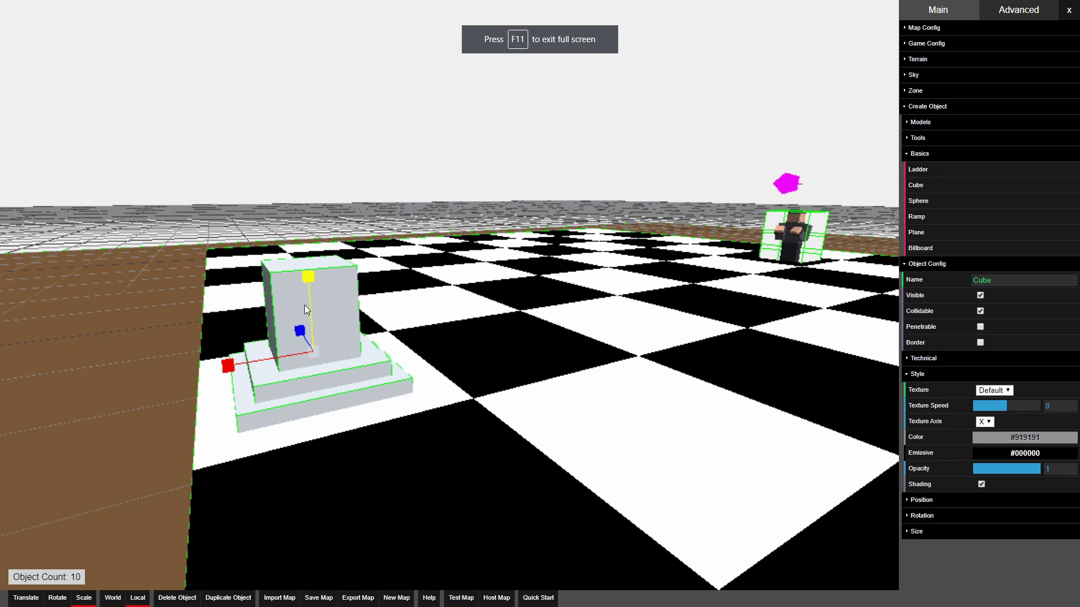
drag(308, 277, 297, 153)
Step: Duplicate the column, stack the copy on top with a slight X offset, and scale it down along Y into a low block
key(1)
key(shift+r)
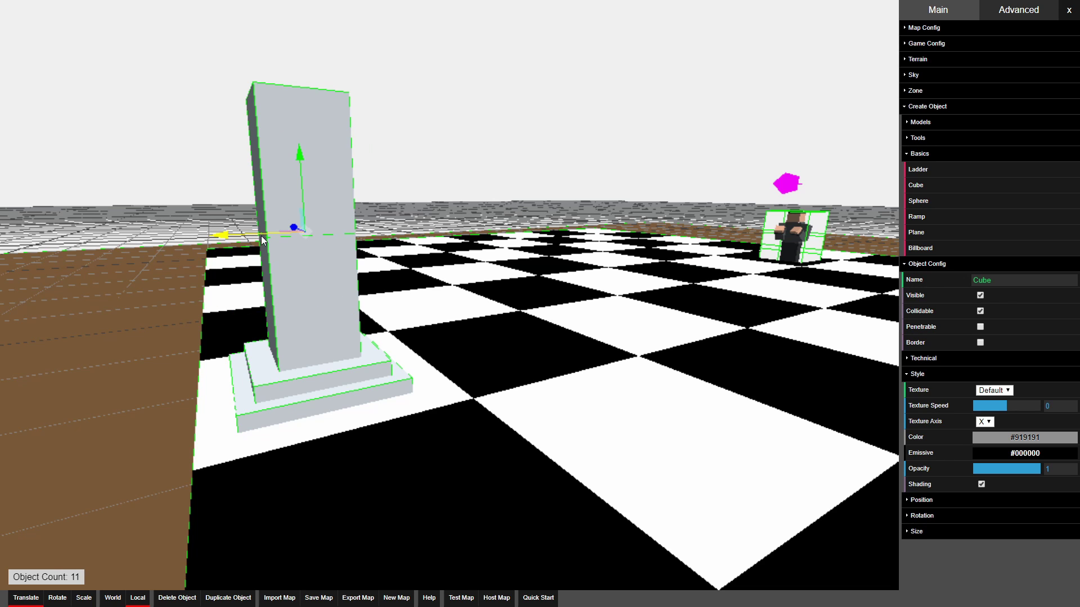
drag(261, 236, 275, 234)
key(r)
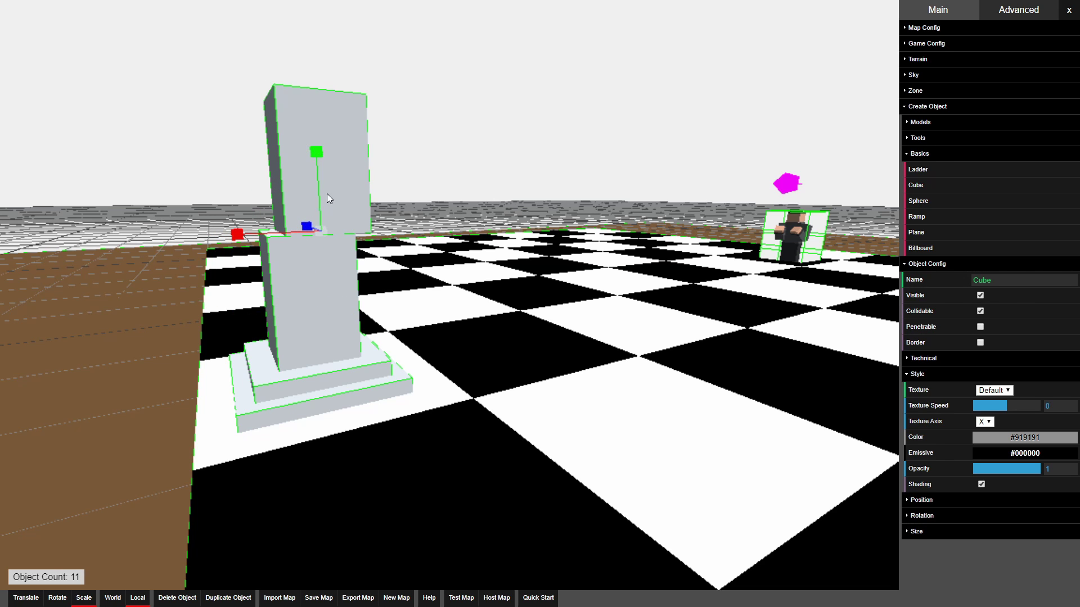
drag(326, 194, 345, 275)
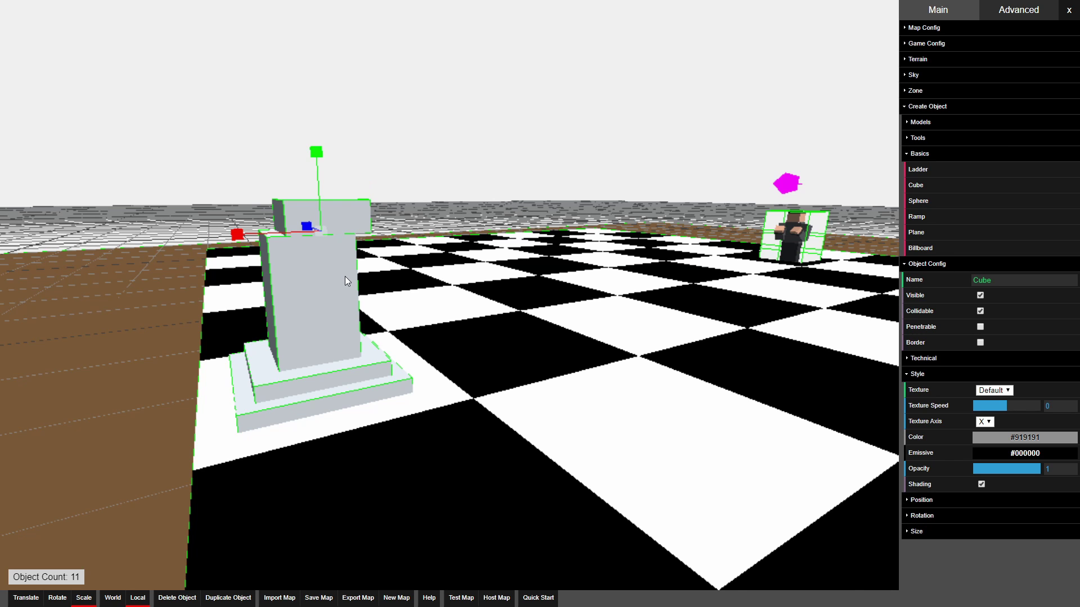
Step: Duplicate the low block and move the copy further along X toward the board's centre and upward
key(d)
right_drag(345, 275, 313, 253)
key(w)
key(a)
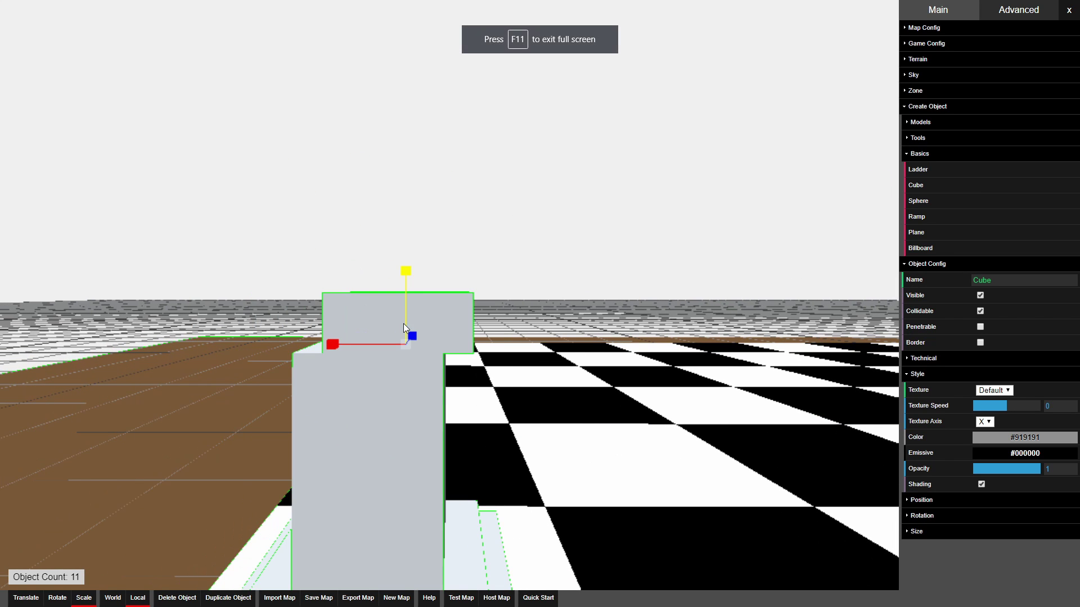
key(ctrl+d)
key(t)
drag(370, 342, 416, 349)
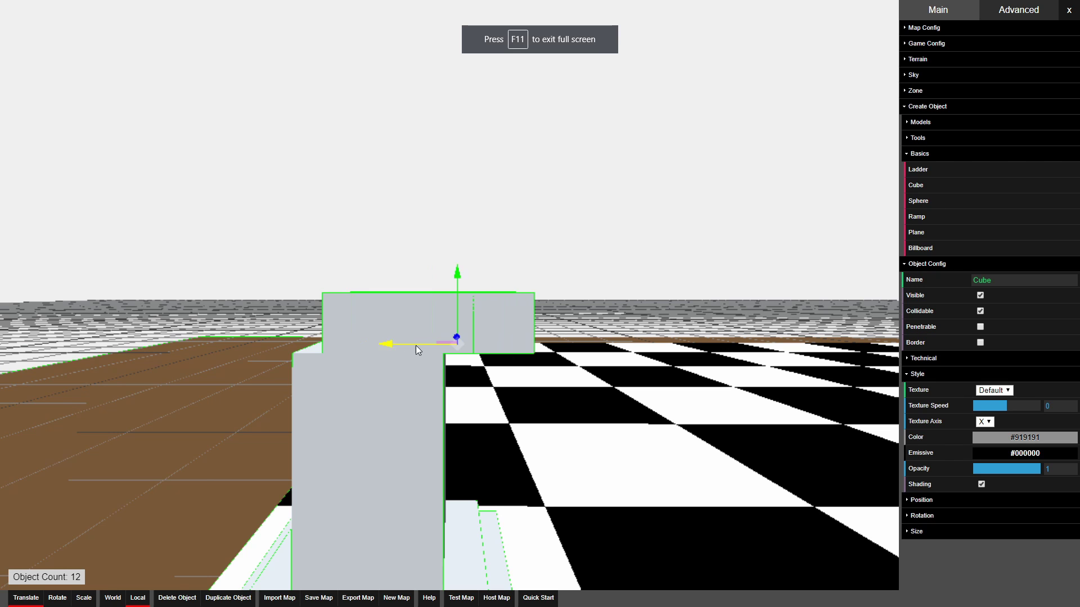
drag(457, 299, 454, 269)
key(r)
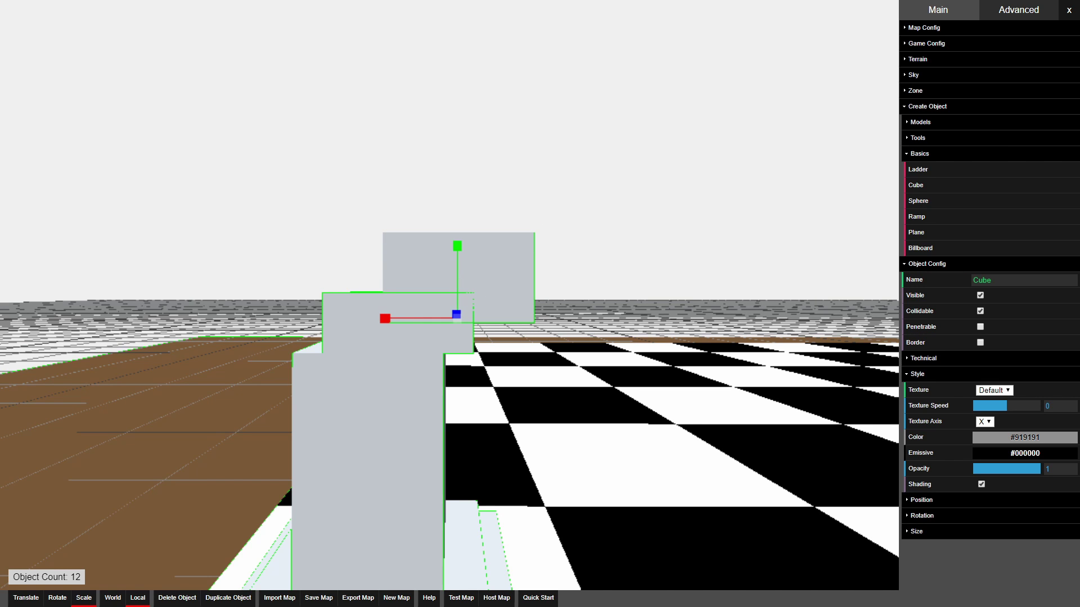
Step: Duplicate the tall column on the stepped base
key(d)
mouse_move(597, 329)
right_down()
mouse_move(535, 329)
mouse_move(597, 329)
right_up()
key(a)
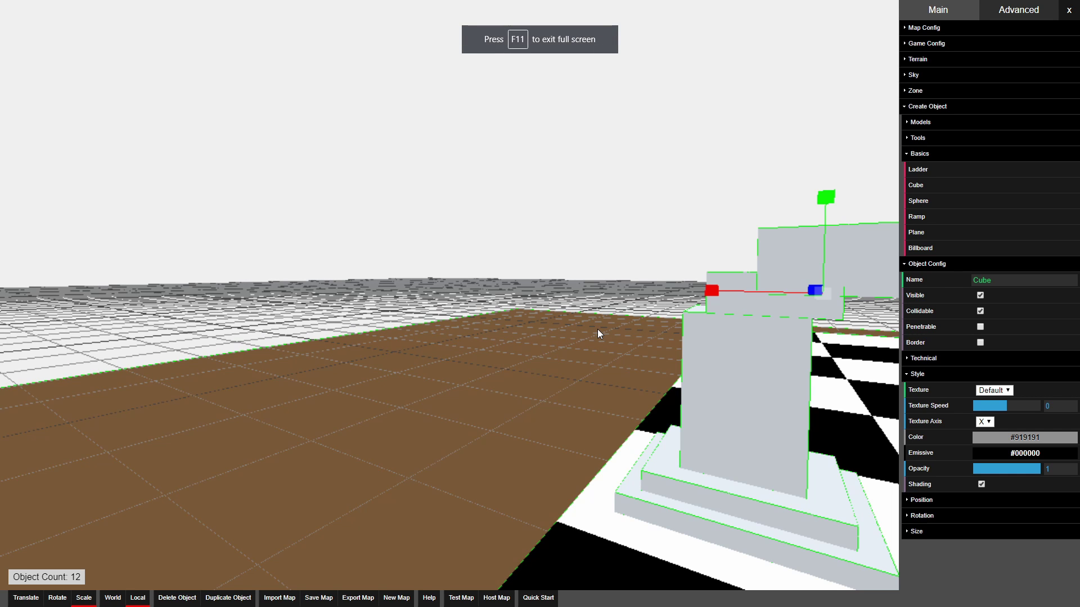
key(s)
right_drag(598, 329, 578, 285)
key(d)
click(471, 251)
click(453, 251)
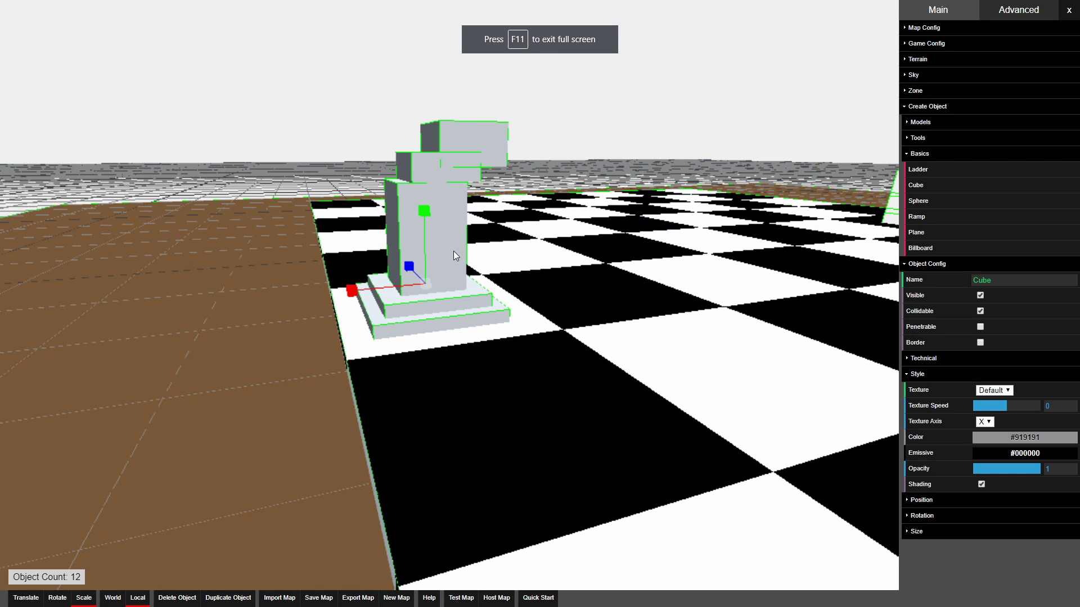
key(shift+r)
key(1)
key(2)
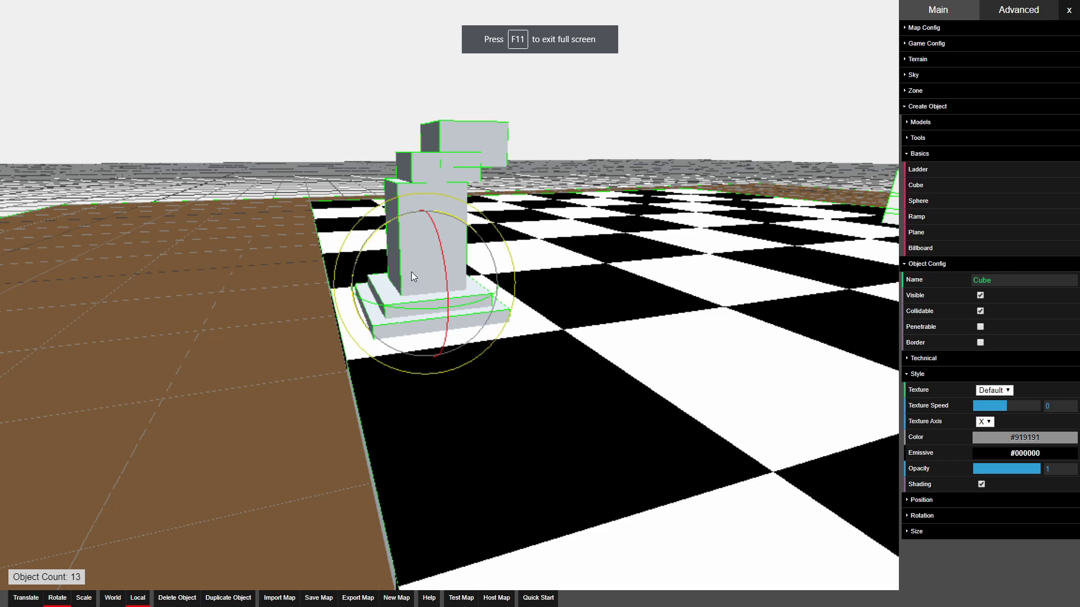
Step: Shift the column copy along X toward the tabletop's edge and scale it slightly taller along Y
key(3)
key(a)
right_drag(407, 272, 517, 232)
key(d)
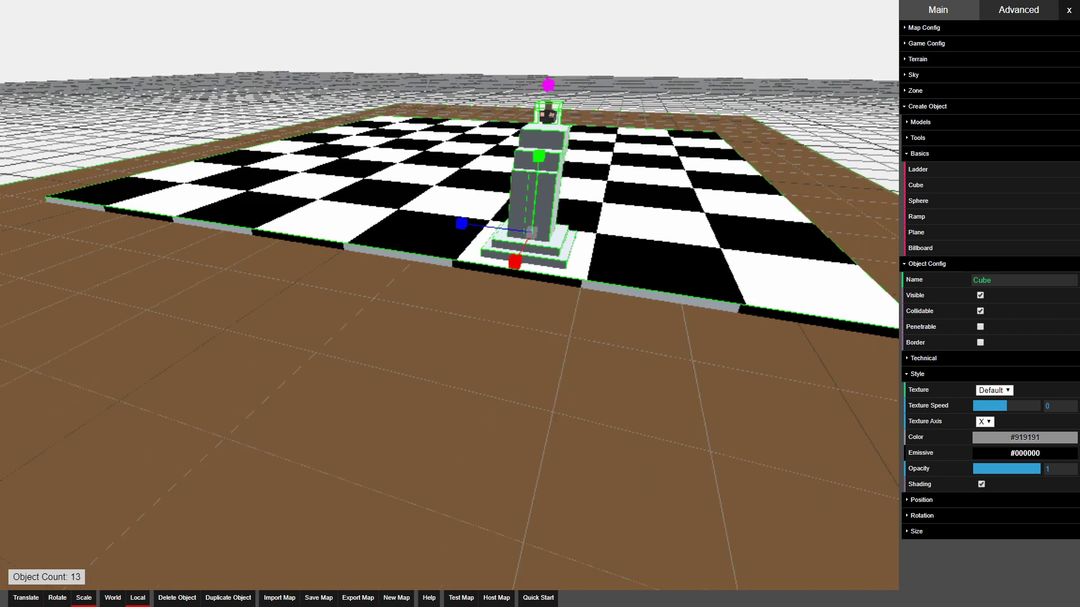
right_drag(663, 248, 553, 264)
key(1)
drag(419, 309, 406, 306)
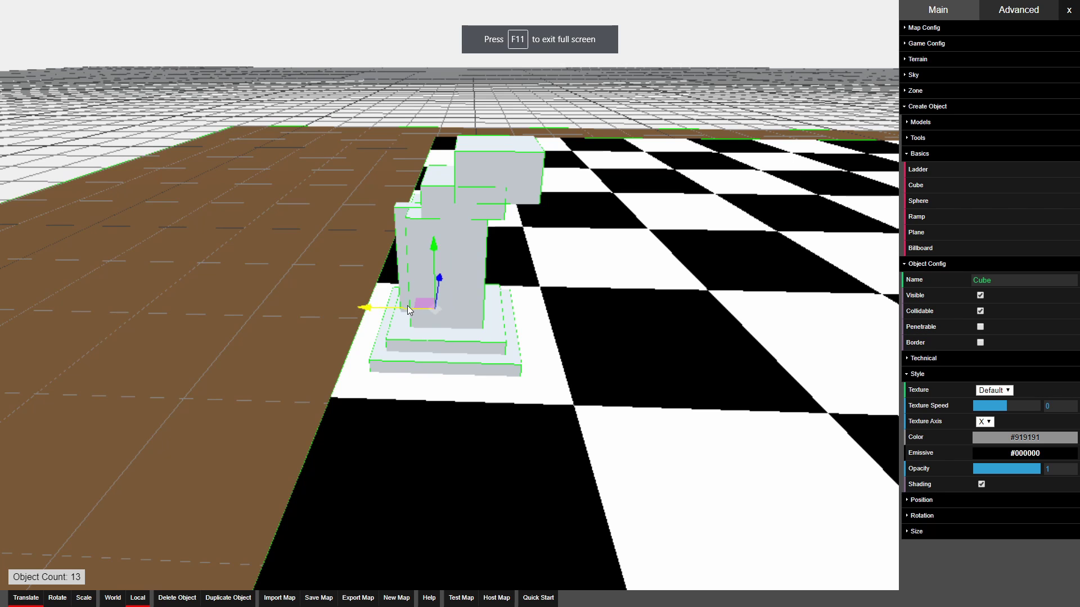
key(3)
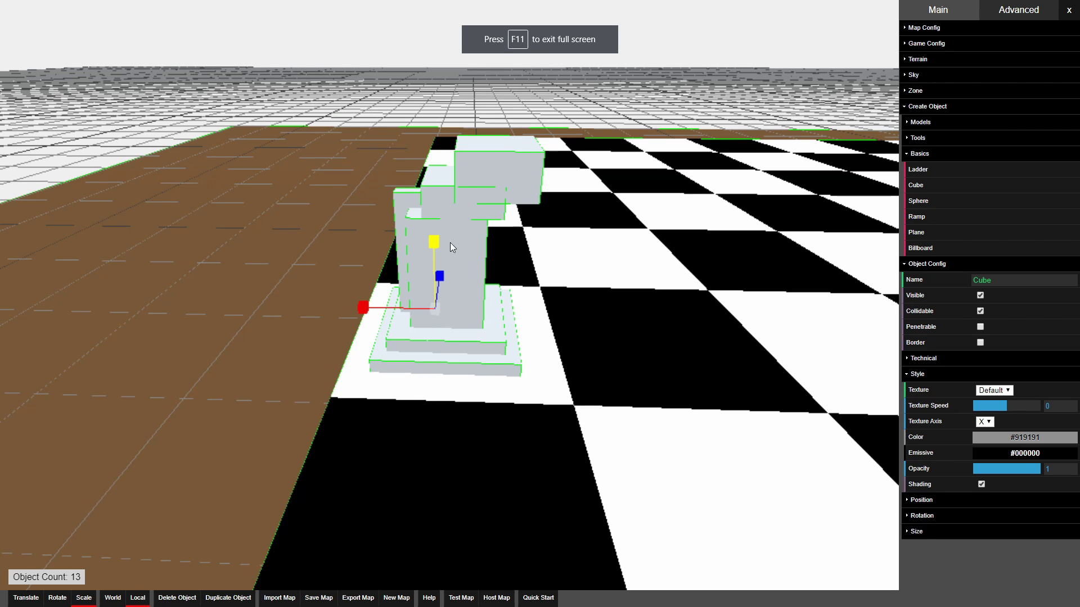
Step: Duplicate the low block above the column and reshape the copy into a narrow, taller crest set back along X
click(434, 191)
key(ctrl+d)
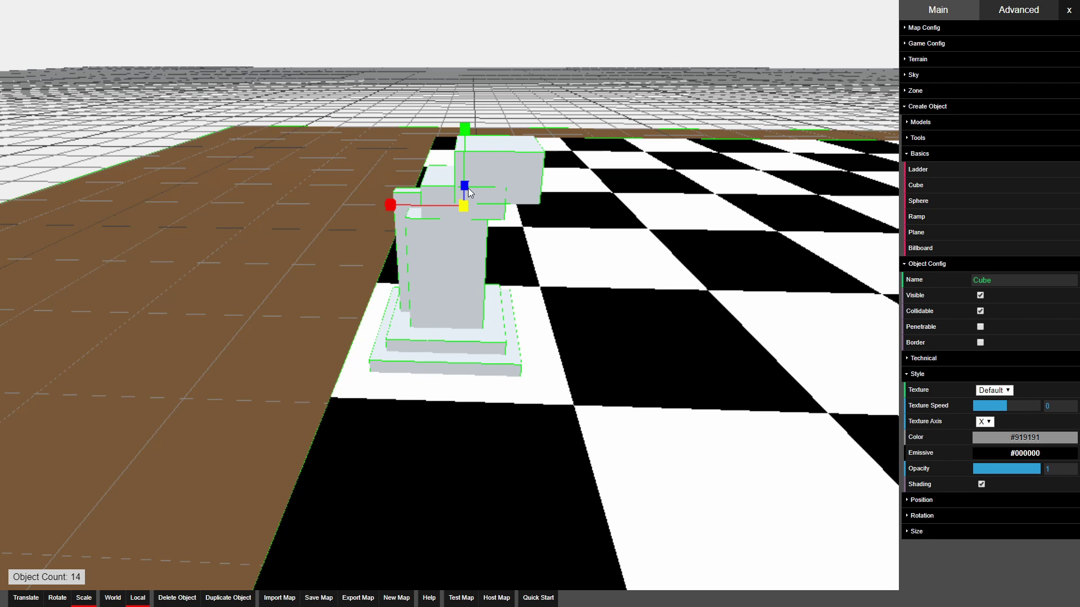
drag(468, 183, 461, 216)
key(w)
drag(424, 207, 410, 206)
key(r)
drag(448, 166, 447, 160)
right_drag(616, 184, 490, 183)
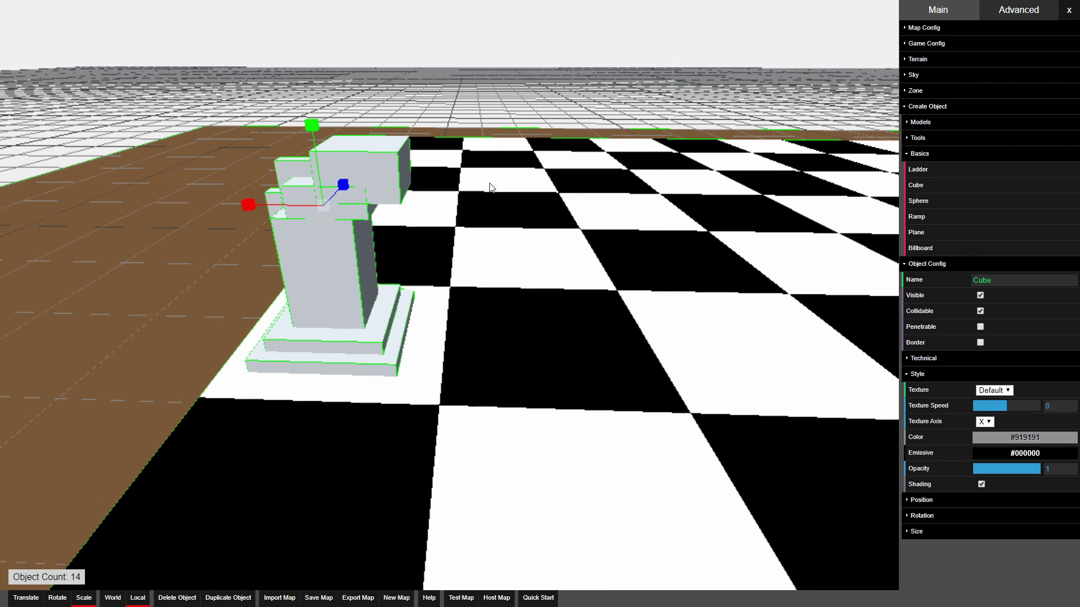
key(a)
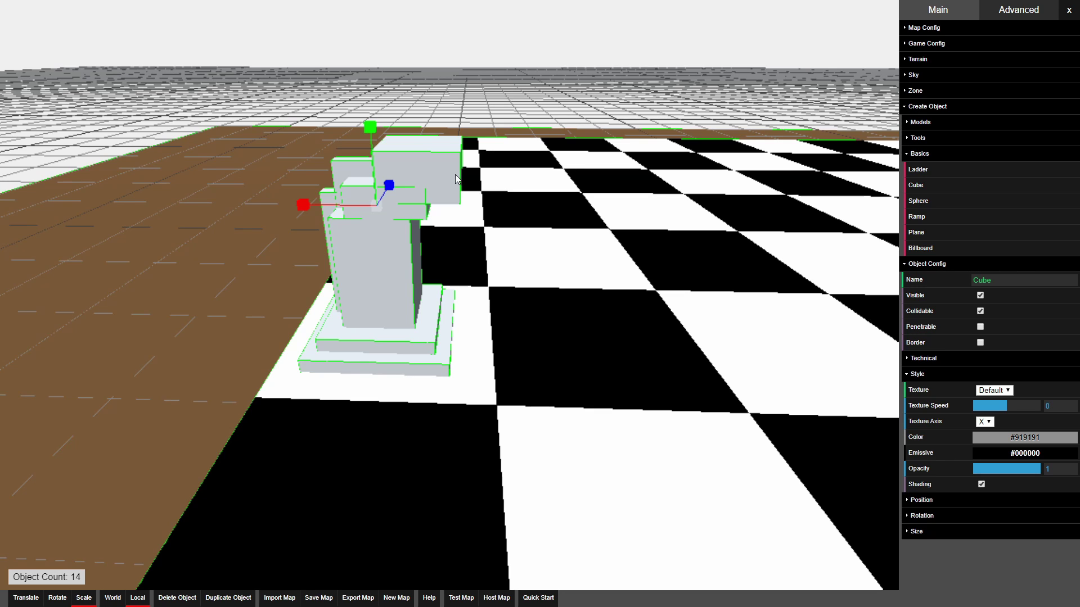
Step: Scale the outermost head block down along Y into a flat block
click(456, 176)
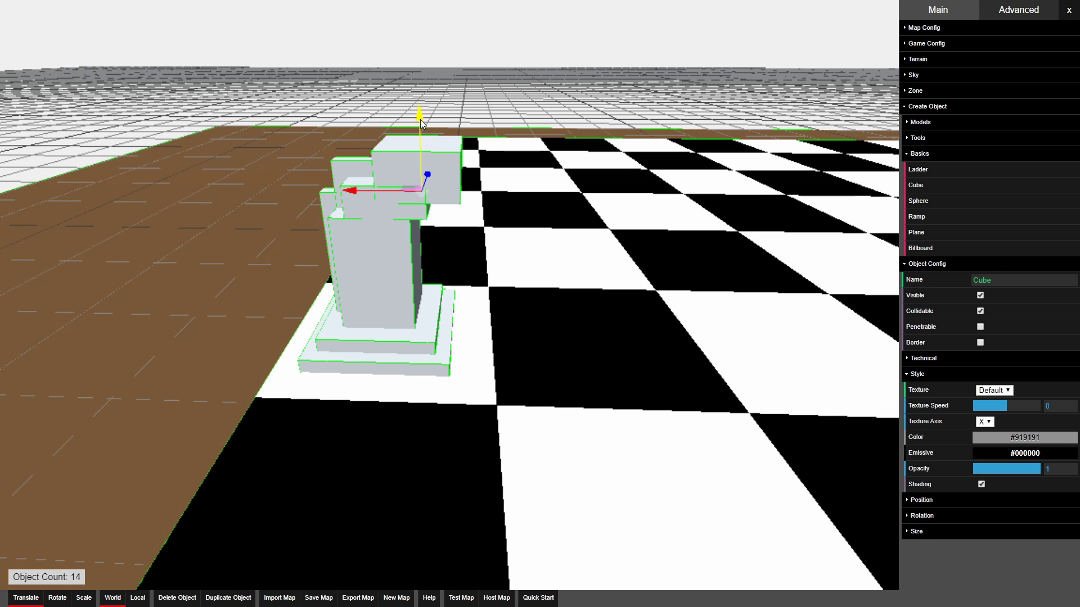
key(2)
key(3)
drag(420, 120, 423, 194)
key(1)
key(w)
right_drag(537, 248, 537, 189)
key(s)
key(a)
Step: Raise the flat block, move it outward along X over the board, and make it slightly taller along Y
drag(494, 251, 502, 223)
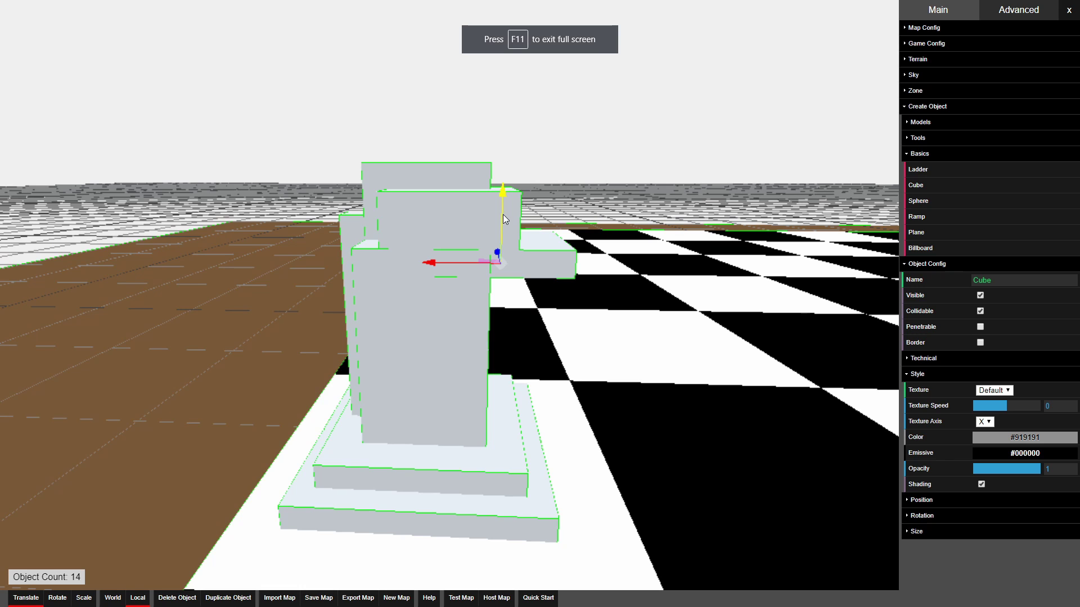
mouse_move(489, 263)
mouse_down()
mouse_move(475, 257)
mouse_move(495, 270)
mouse_up()
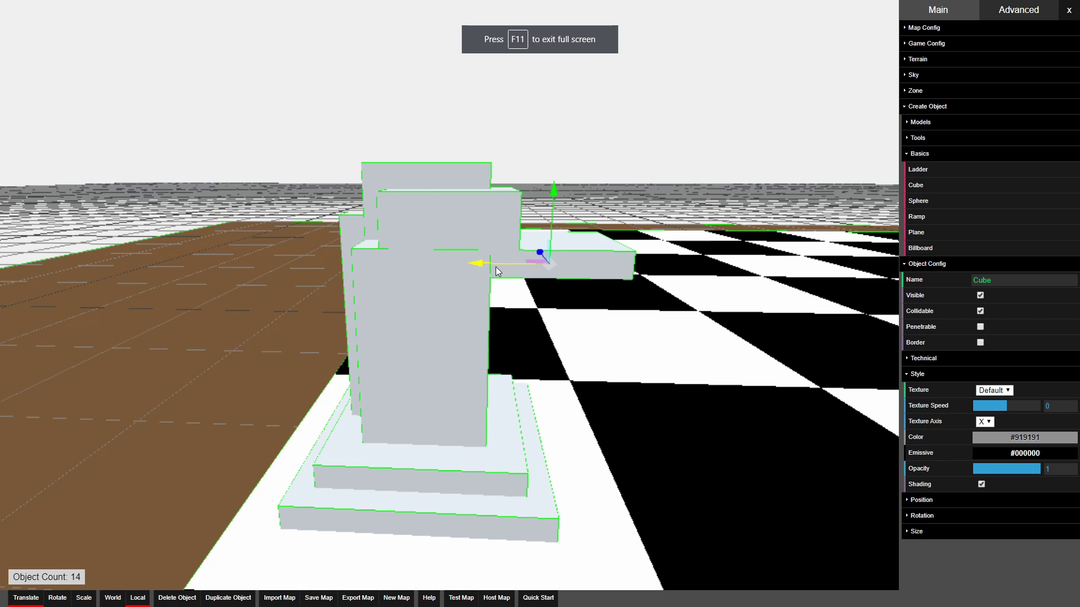
mouse_move(552, 228)
mouse_down()
mouse_move(554, 241)
mouse_move(554, 217)
mouse_up()
key(3)
key(s)
key(d)
mouse_move(555, 267)
right_down()
mouse_move(225, 267)
mouse_move(478, 315)
mouse_move(545, 282)
right_up()
key(w)
key(a)
Step: Duplicate the projecting snout block, place the copy on top of it, and narrow the copy along Z
key(shift+r)
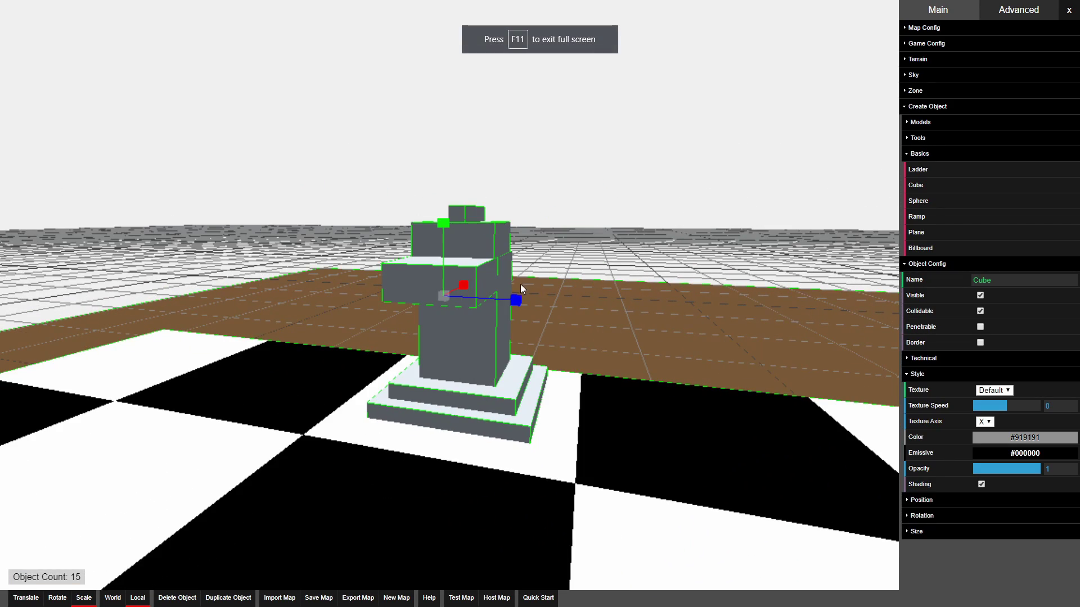
key(t)
mouse_move(441, 240)
mouse_down()
mouse_move(446, 210)
mouse_move(445, 237)
mouse_up()
key(s)
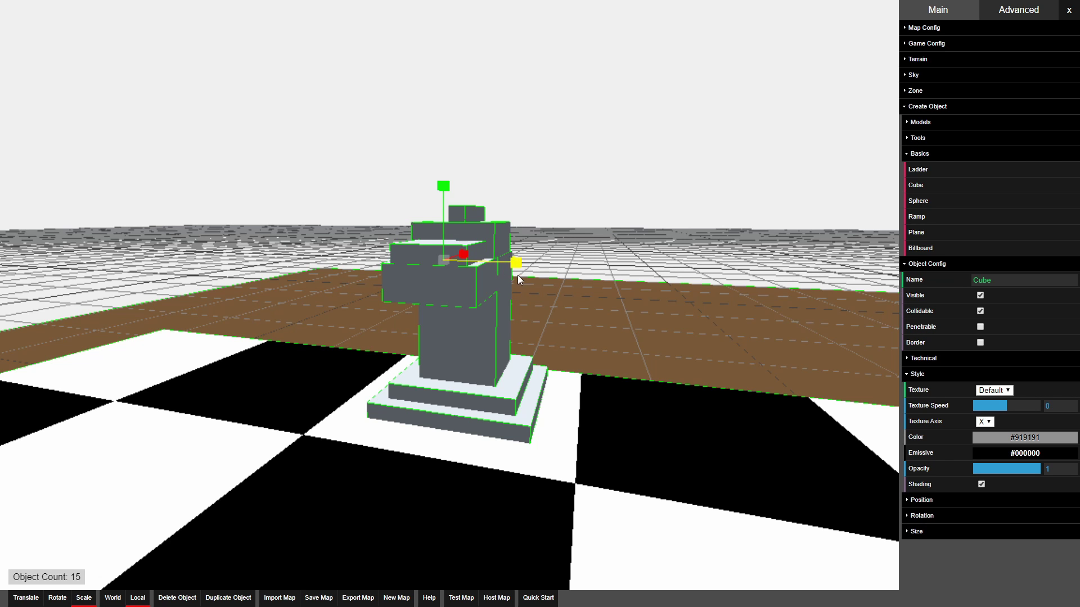
key(d)
right_drag(518, 275, 281, 270)
key(w)
key(d)
right_drag(538, 297, 541, 294)
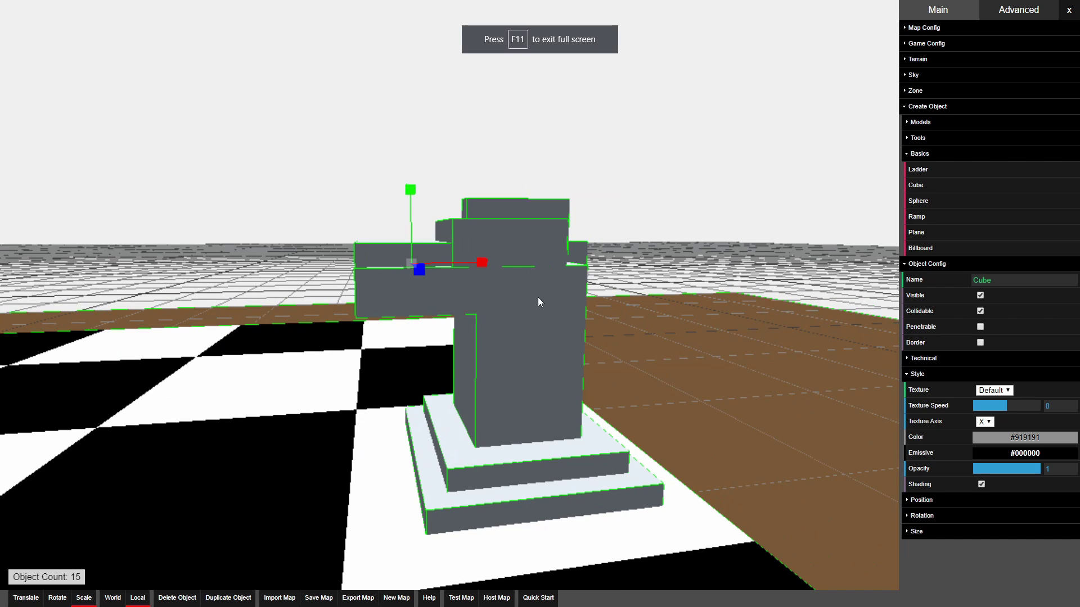
mouse_move(668, 342)
right_down()
mouse_move(613, 338)
mouse_move(669, 335)
right_up()
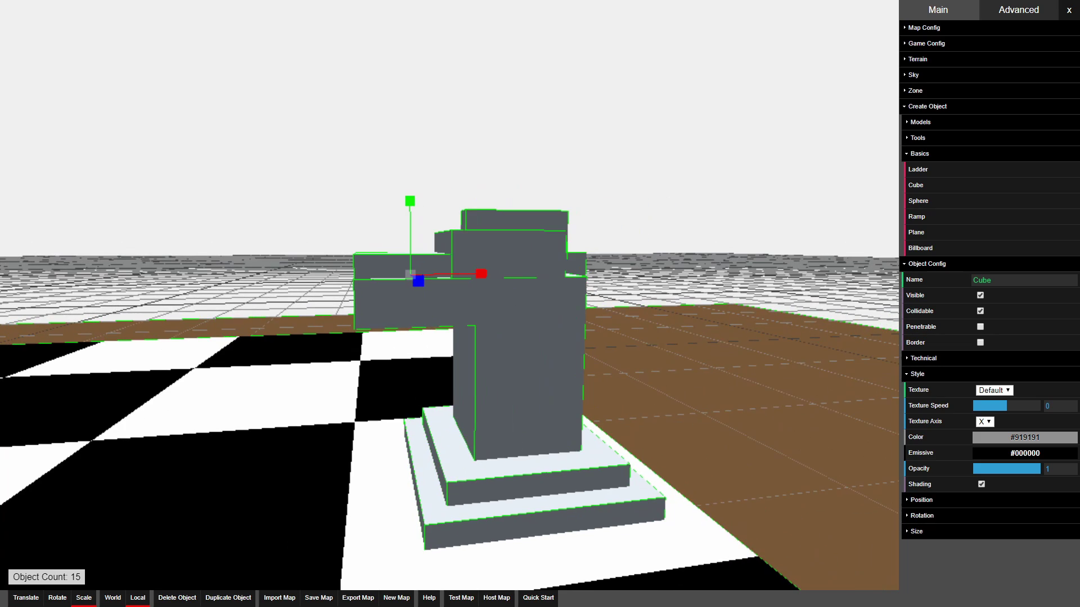
Step: Duplicate the block at the top of the column and shrink the copy along Z and X
click(501, 250)
right_drag(502, 251, 607, 332)
key(space)
key(a)
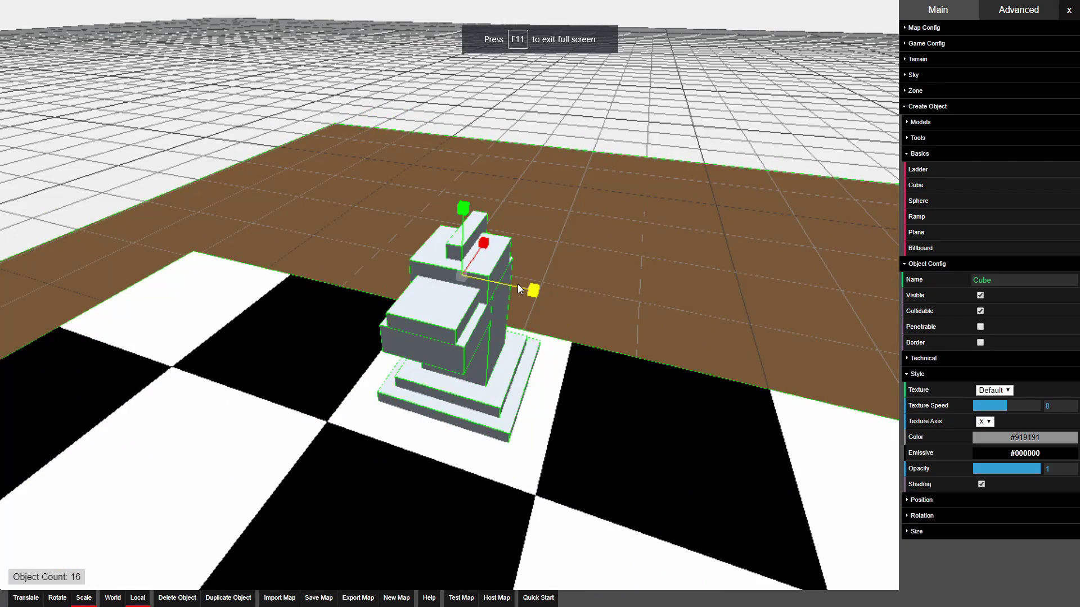
drag(521, 284, 494, 277)
drag(437, 295, 437, 295)
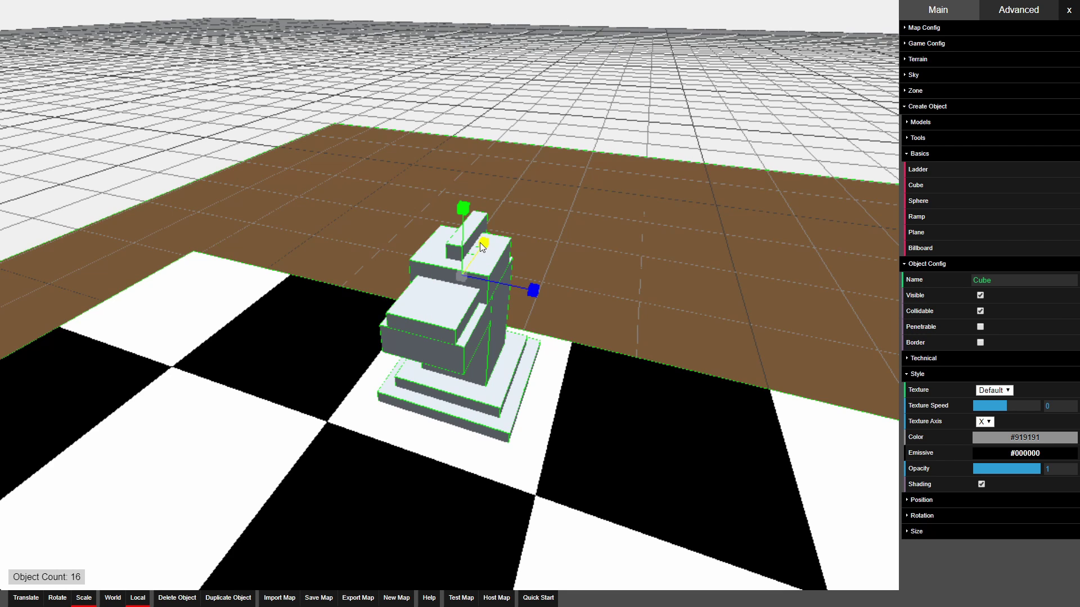
key(1)
Step: Move the small block to the side of the head and scale it taller along Y
drag(477, 237, 466, 262)
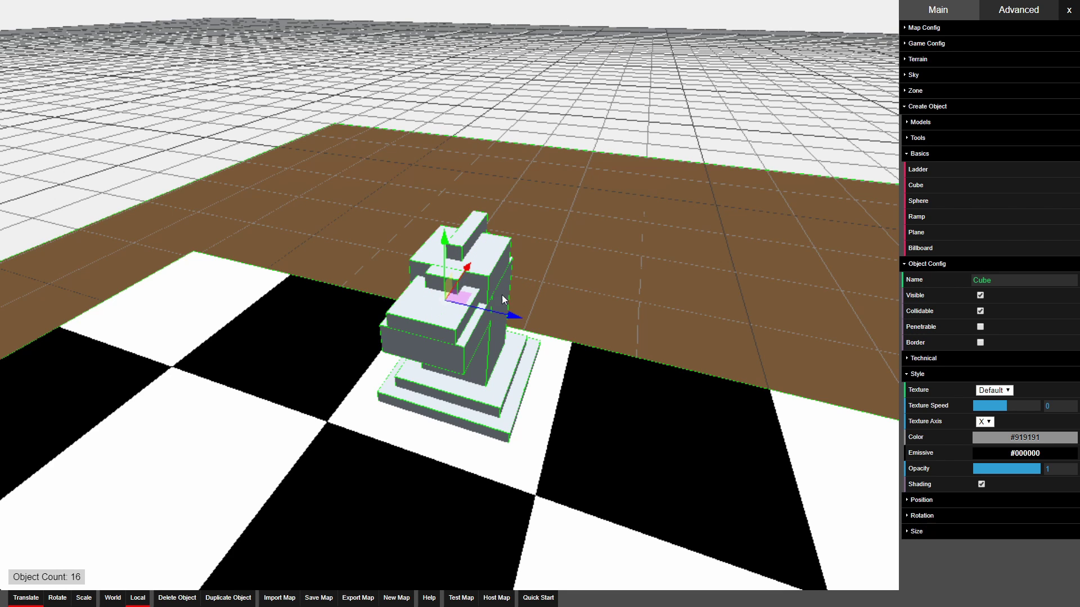
drag(510, 309, 541, 317)
drag(491, 283, 496, 275)
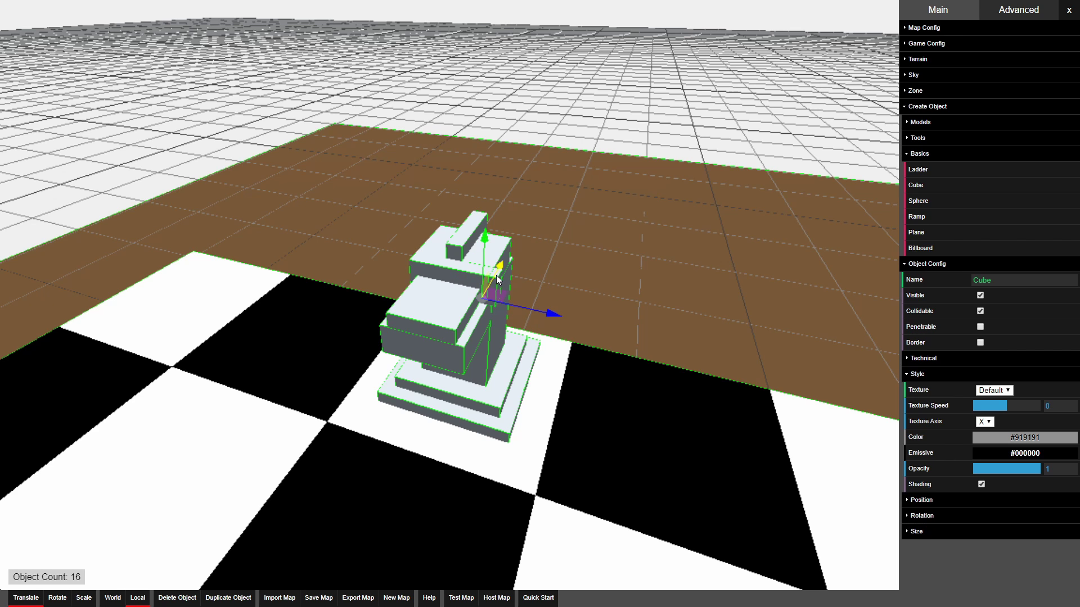
right_drag(636, 284, 566, 285)
key(d)
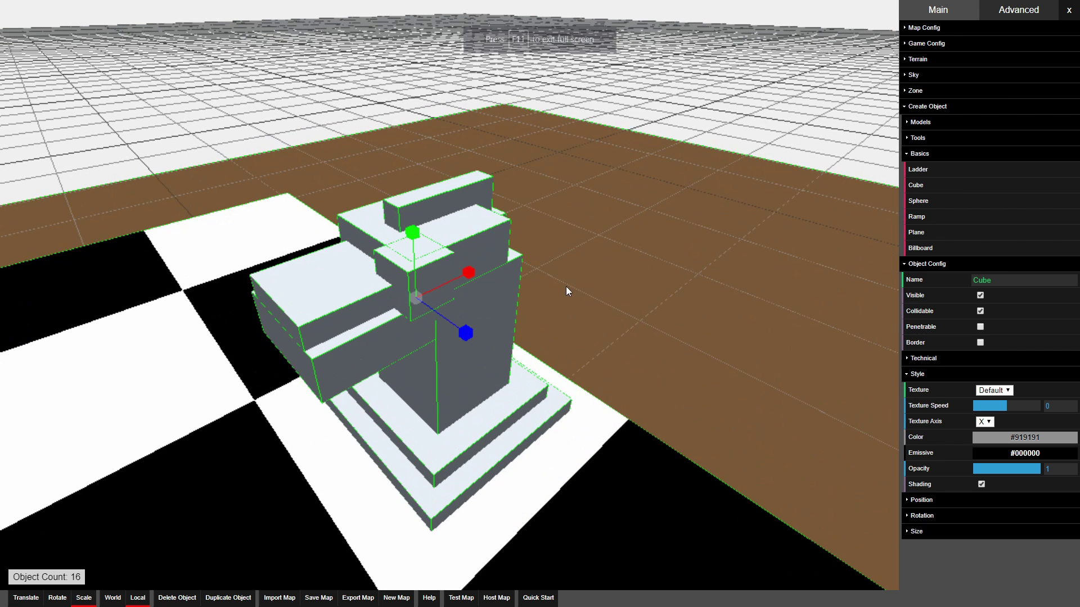
drag(413, 262, 410, 248)
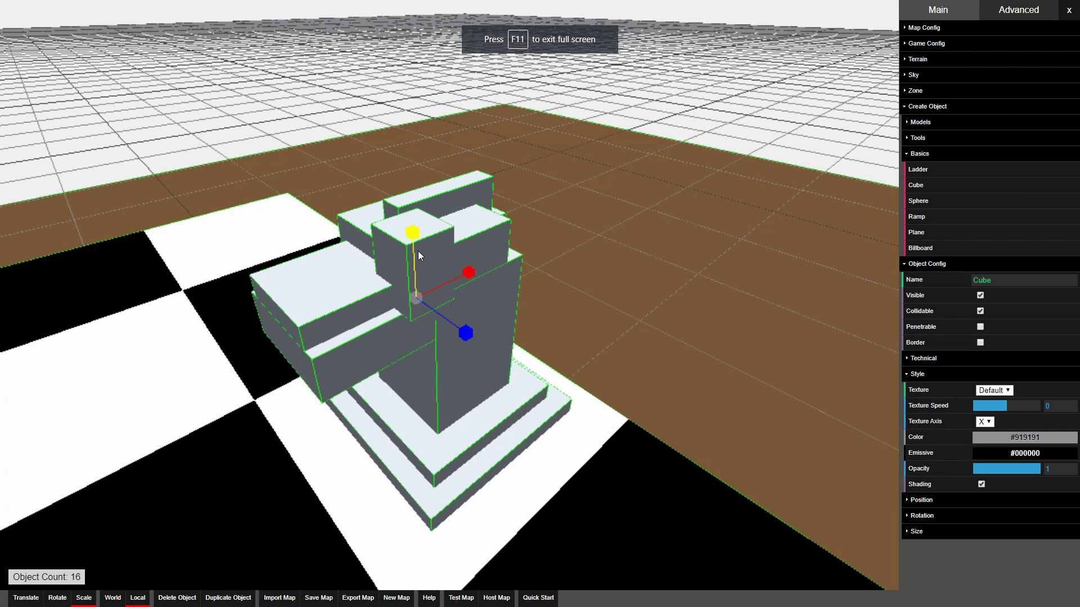
Step: Set the small side block's color to black (#000000)
mouse_move(999, 442)
drag(974, 471, 941, 533)
key(a)
right_drag(590, 363, 723, 327)
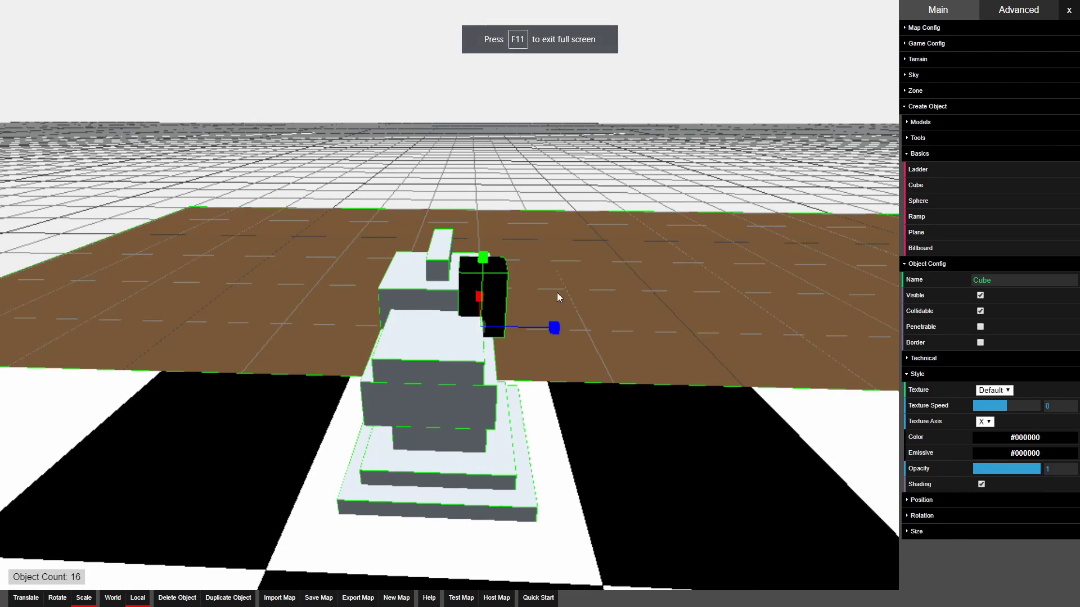
key(d)
Step: Delete the black block from the side of the head
right_drag(556, 294, 575, 223)
key(a)
key(Delete)
key(a)
key(d)
Step: Duplicate the upper snout block and lower the copy to the level of the lower snout block
click(594, 216)
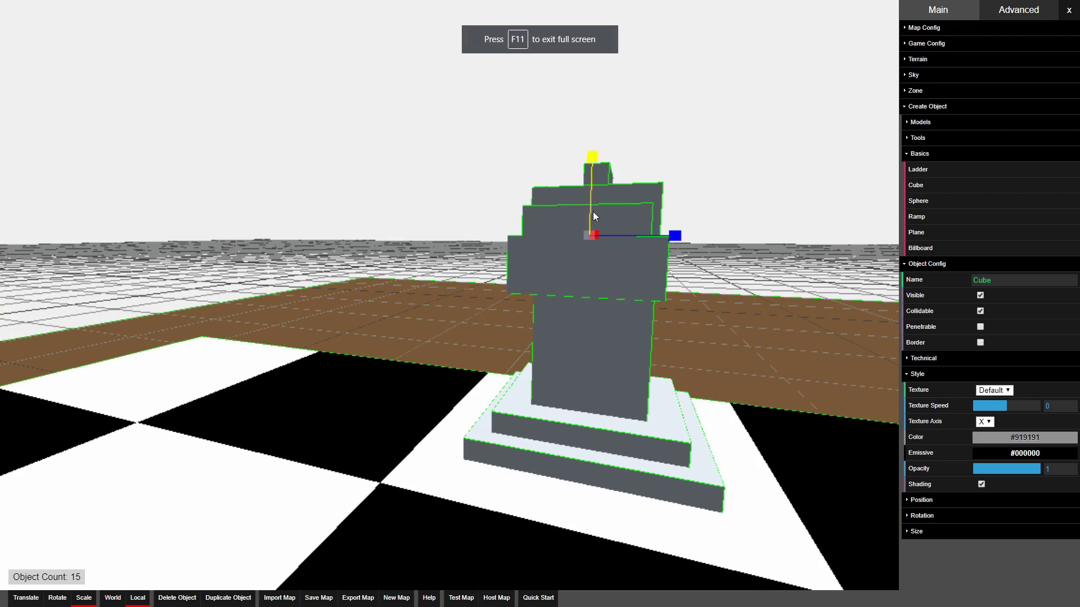
drag(590, 199, 589, 255)
key(d)
right_drag(595, 249, 484, 270)
drag(656, 228, 646, 231)
key(3)
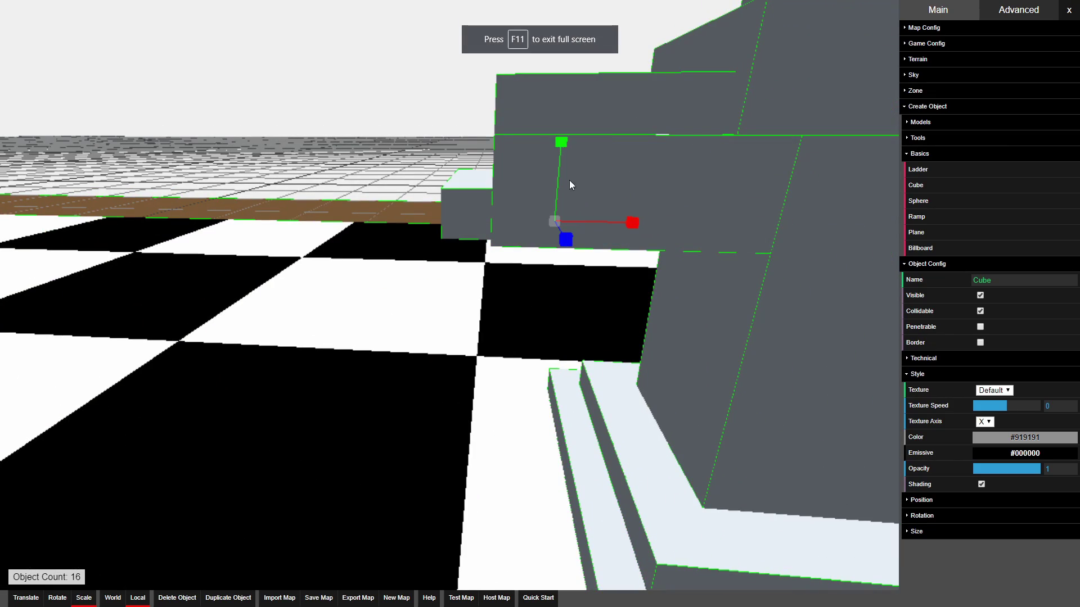
Step: Scale the lowered copy slightly taller along Y and shorter along X
drag(559, 177, 560, 164)
key(a)
right_drag(560, 164, 430, 250)
key(s)
key(d)
key(w)
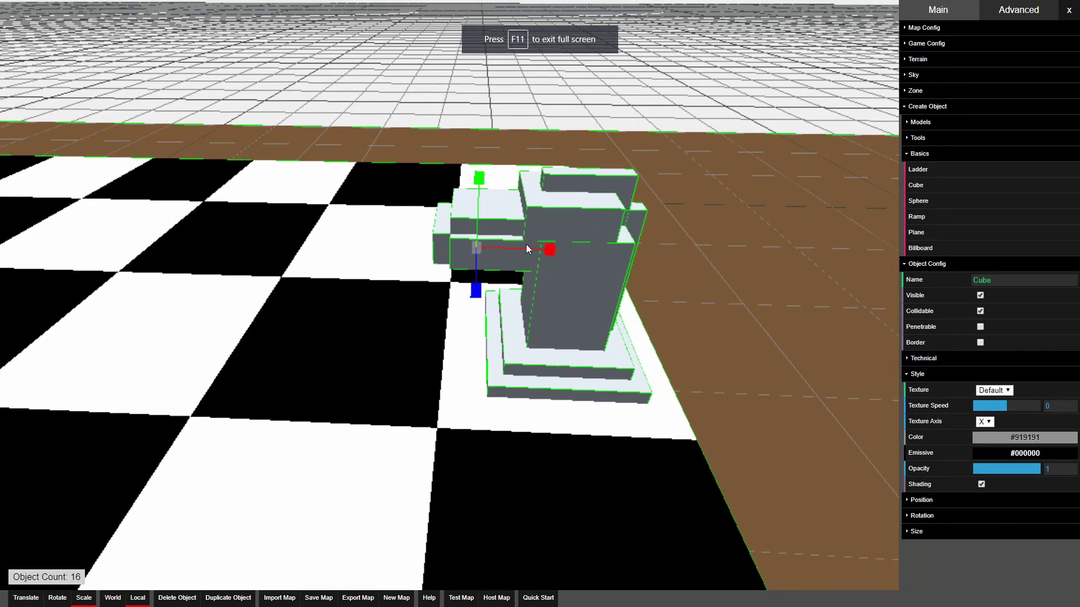
click(509, 256)
drag(526, 252, 554, 254)
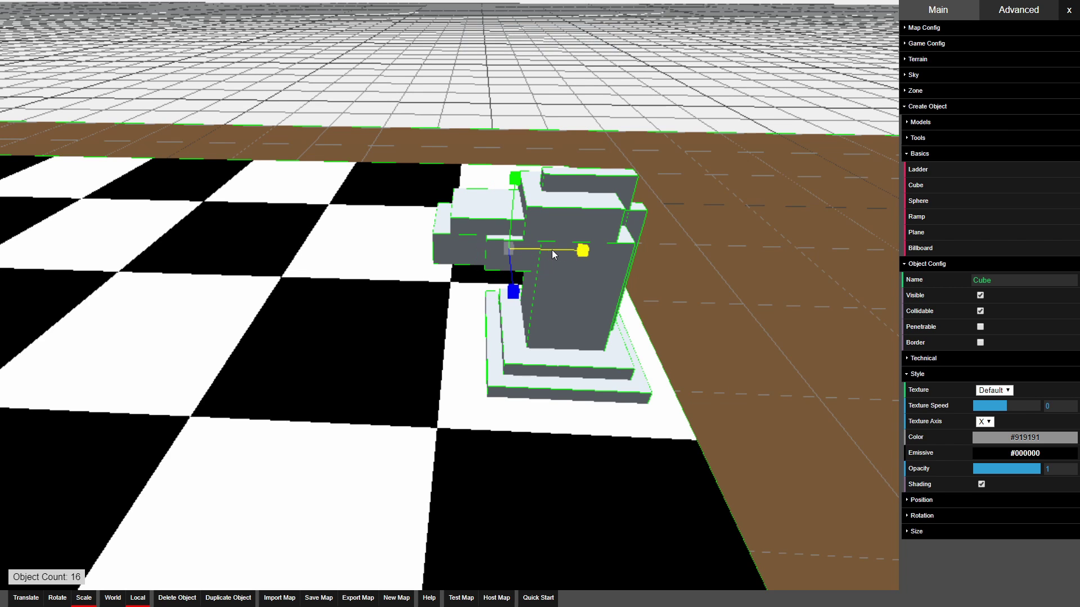
Step: Shorten the lower and upper snout blocks along X
drag(487, 240, 539, 248)
key(r)
click(467, 212)
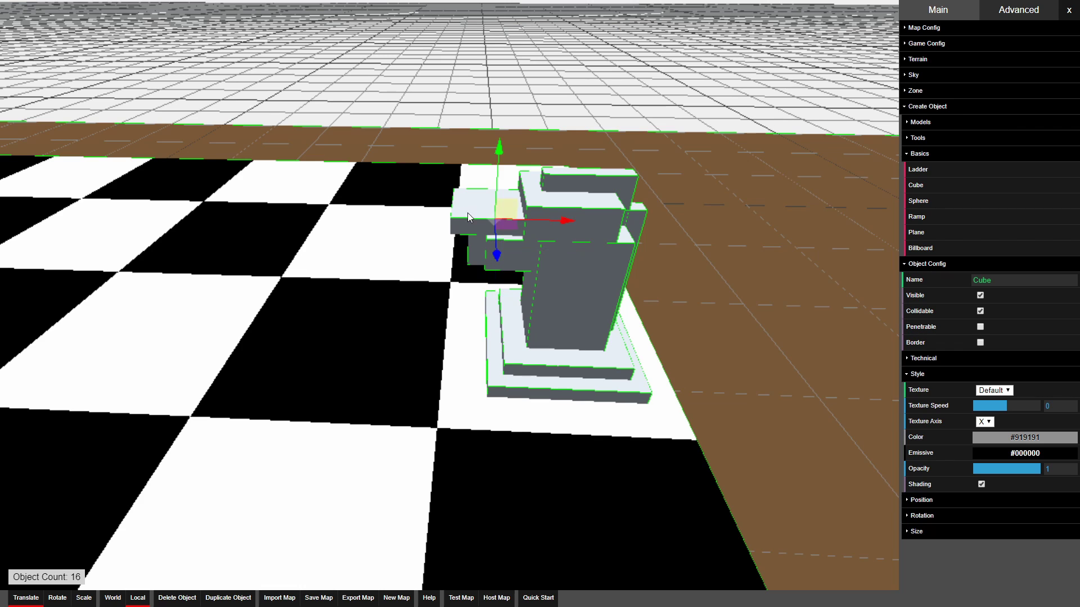
key(r)
key(r)
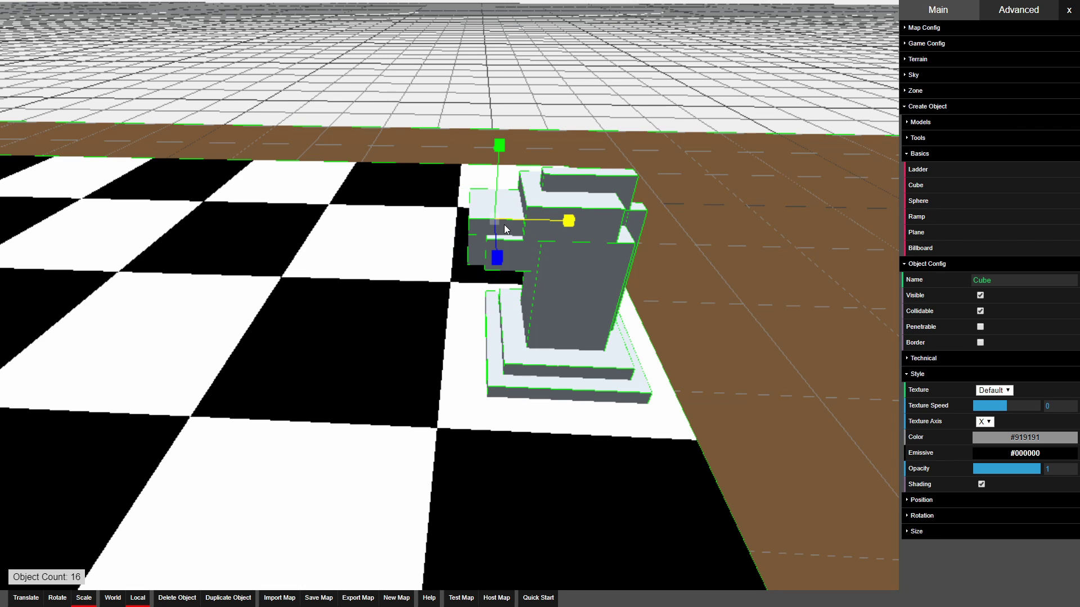
key(r)
drag(541, 224, 570, 224)
key(r)
key(r)
Step: Examine the grey piece's head and proportions from several angles and distances
right_drag(570, 224, 565, 198)
key(w)
key(s)
key(w)
key(s)
right_drag(613, 281, 460, 309)
click(526, 215)
key(r)
key(s)
Step: Add a new cube over the brown tabletop away from the grey piece
click(646, 186)
key(s)
key(w)
right_drag(697, 313, 806, 274)
click(979, 186)
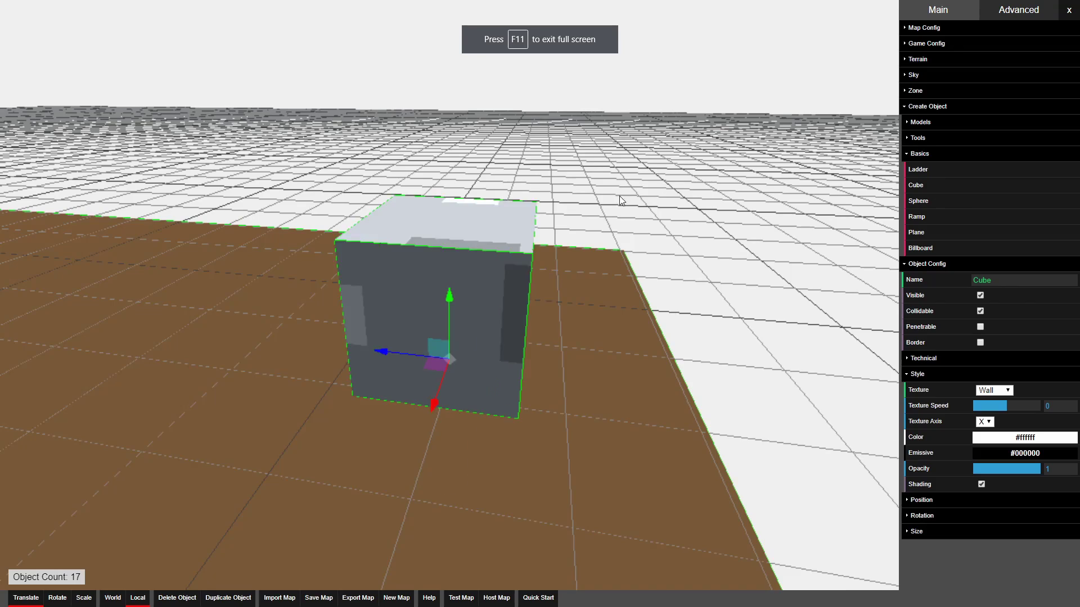
Step: Position the new cube on the brown tabletop beyond the checkerboard's corner, adjusting it along X and Z
right_drag(619, 195, 585, 408)
drag(585, 403, 602, 386)
right_drag(602, 385, 481, 353)
key(s)
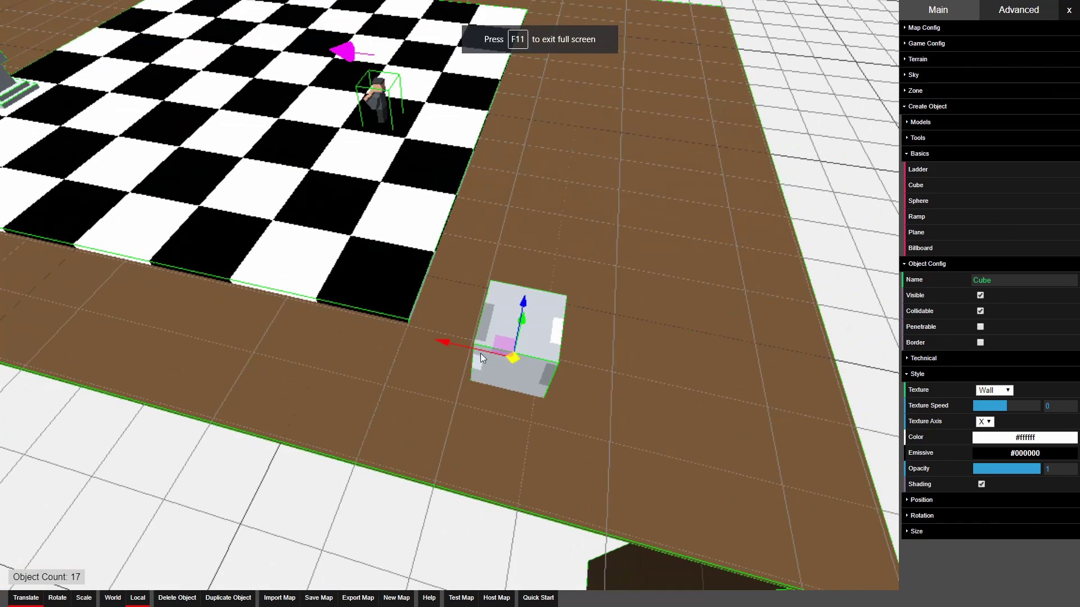
drag(453, 346, 508, 366)
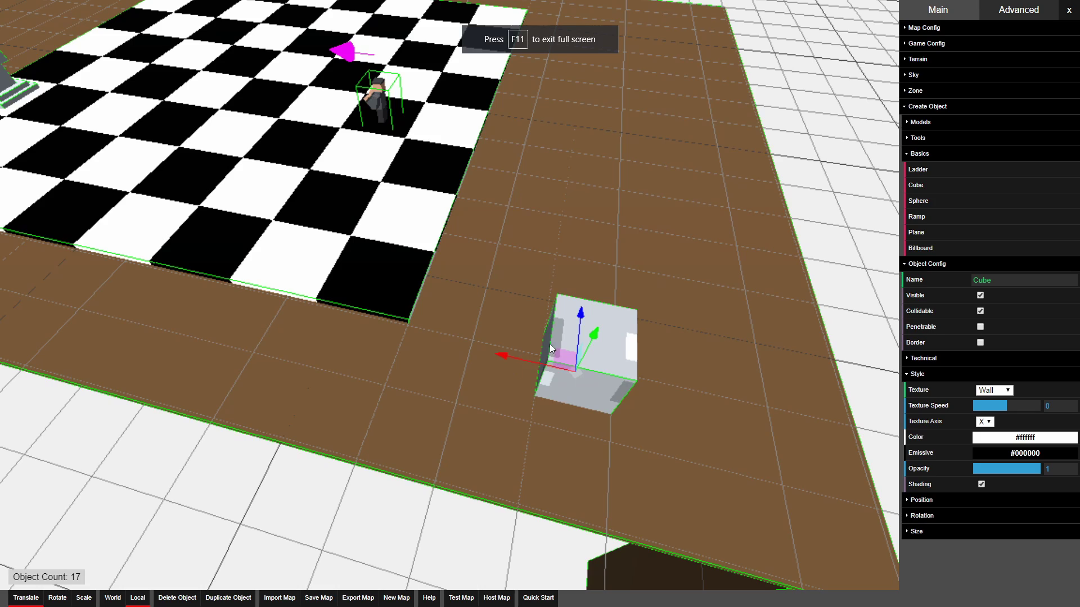
drag(579, 321, 586, 299)
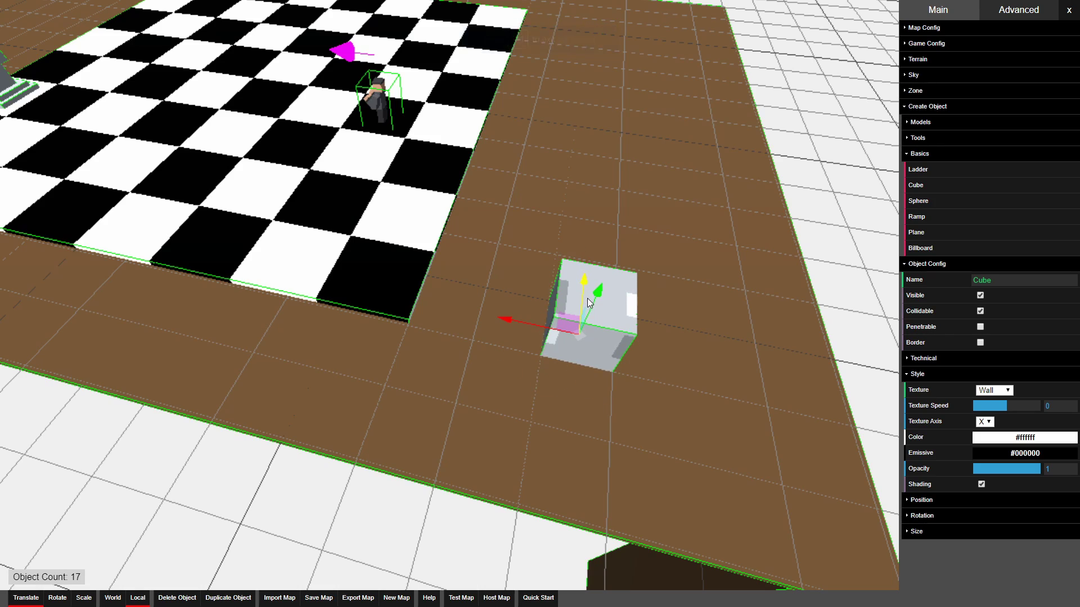
Step: Scale the new cube down along Y into a flat slab
key(d)
right_drag(587, 299, 450, 294)
key(r)
drag(592, 391, 582, 461)
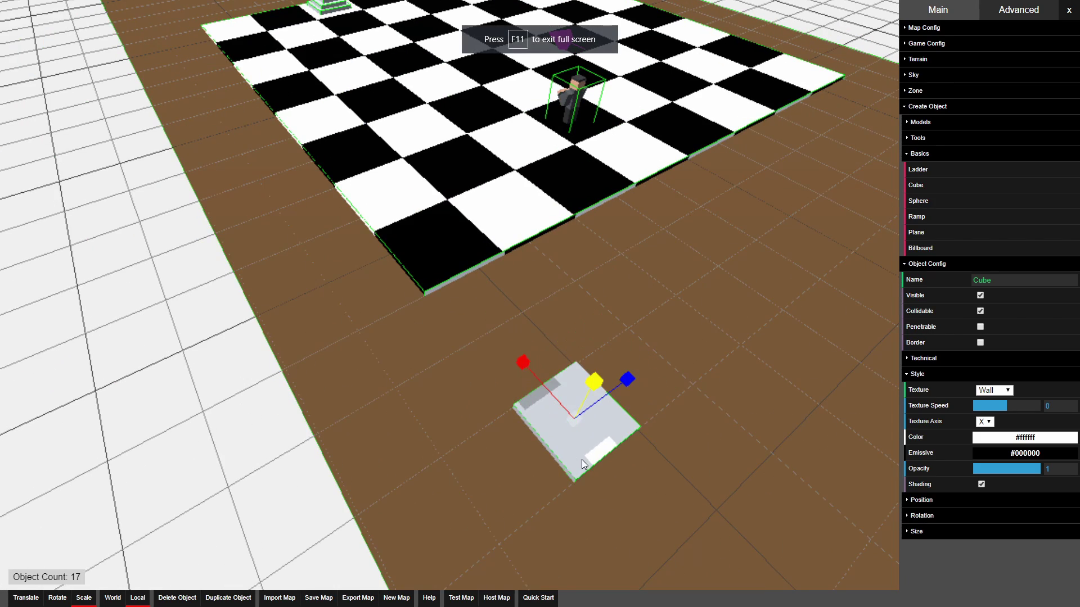
key(d)
right_drag(581, 460, 475, 425)
key(s)
key(w)
key(a)
key(d)
key(w)
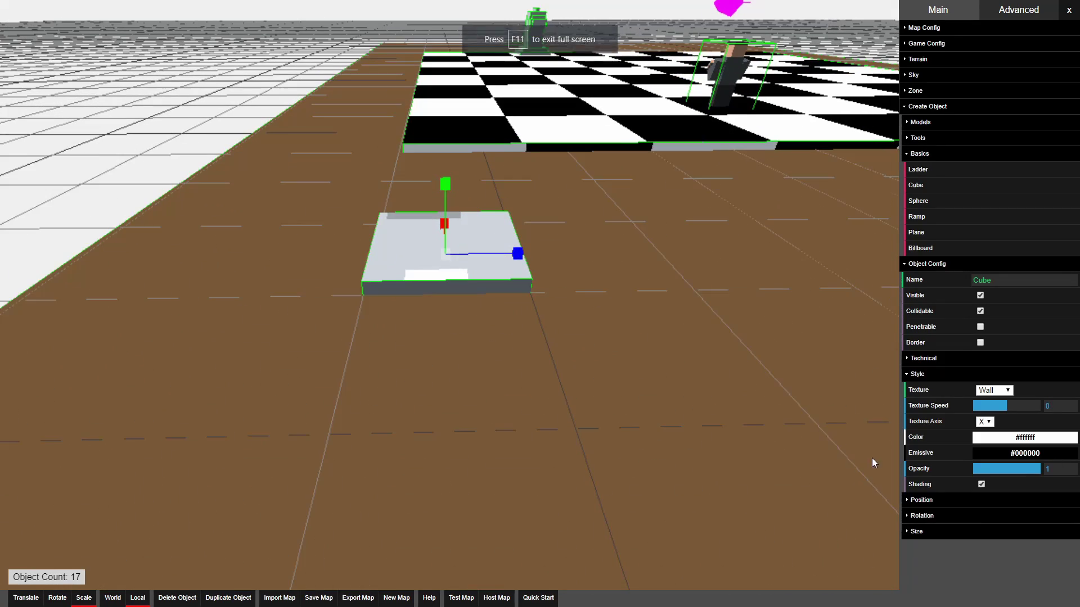
Step: Give the flat slab the Default texture, colour #77caca and an opacity of 0.5
click(1008, 393)
click(994, 401)
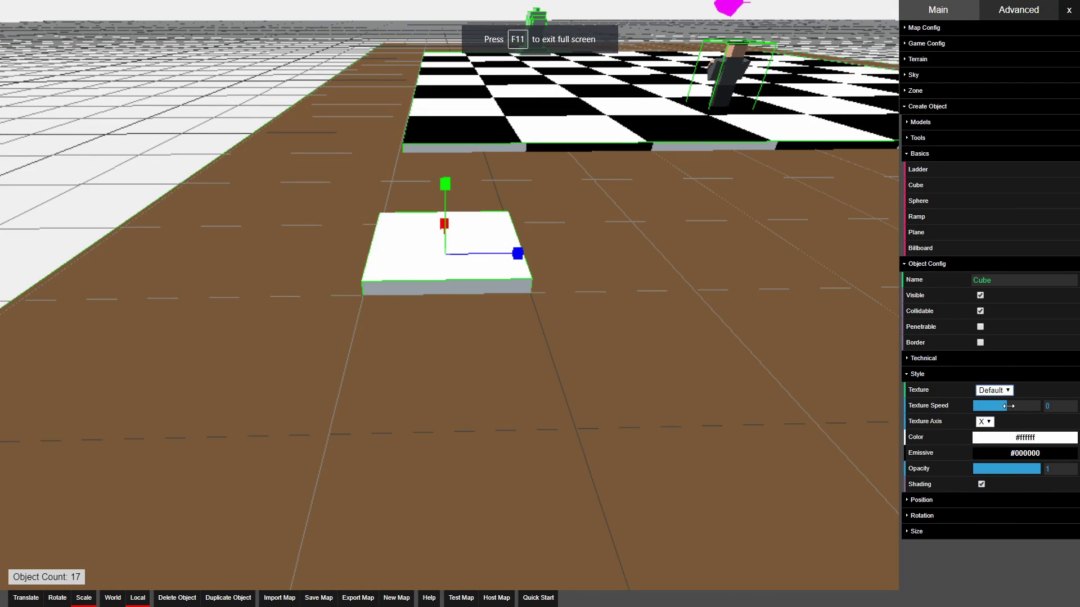
click(1032, 437)
drag(1039, 459, 1006, 469)
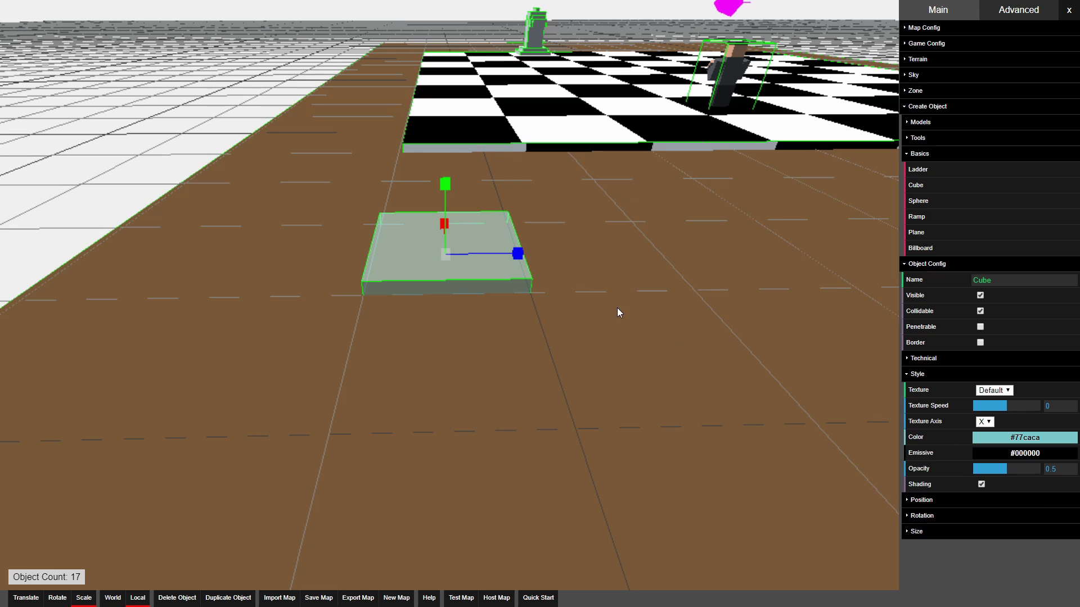
Step: Stack a duplicate of the translucent slab on top of it and narrow the copy along Z into a thin strip
key(ctrl+d)
key(1)
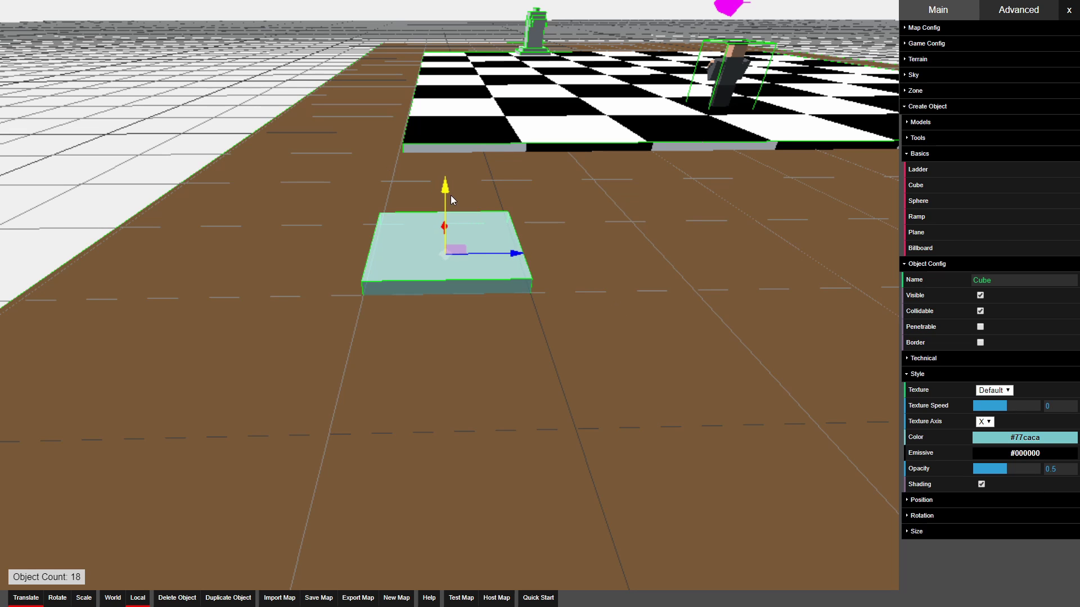
drag(451, 194, 449, 180)
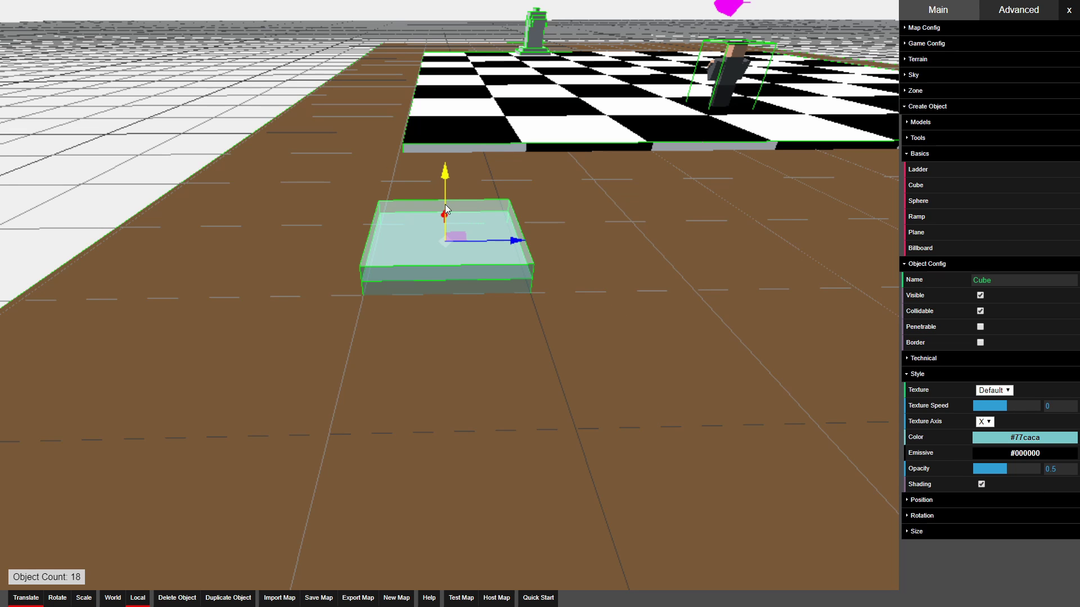
drag(517, 241, 360, 262)
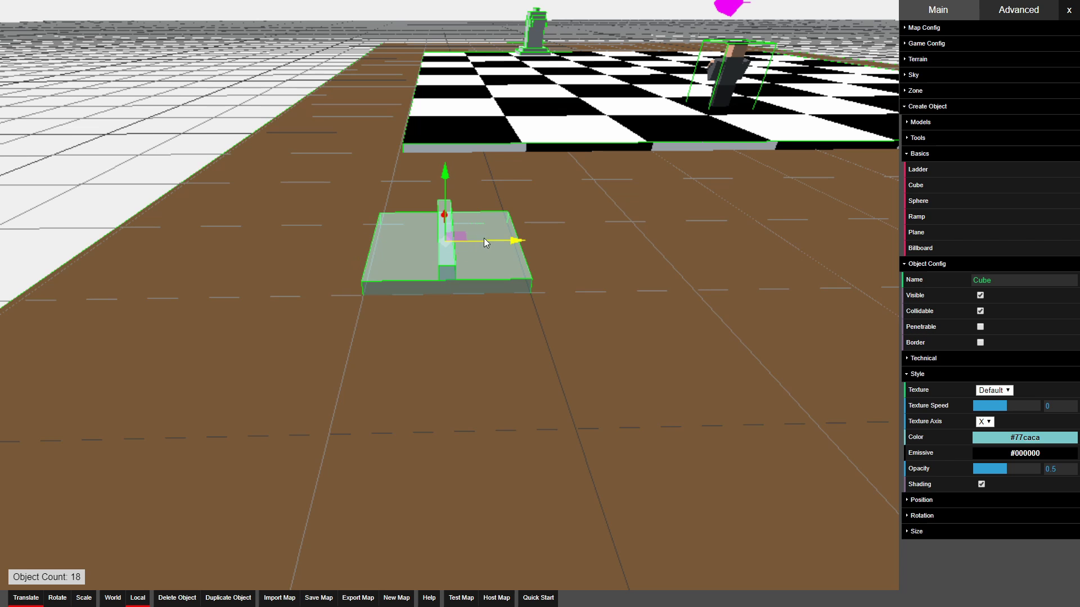
Step: Move the thin strip along Z to the slab's edge and stretch it along Y into a tall upright wall
drag(484, 242, 564, 242)
key(3)
drag(522, 200, 521, 129)
scroll(521, 163, down, 5)
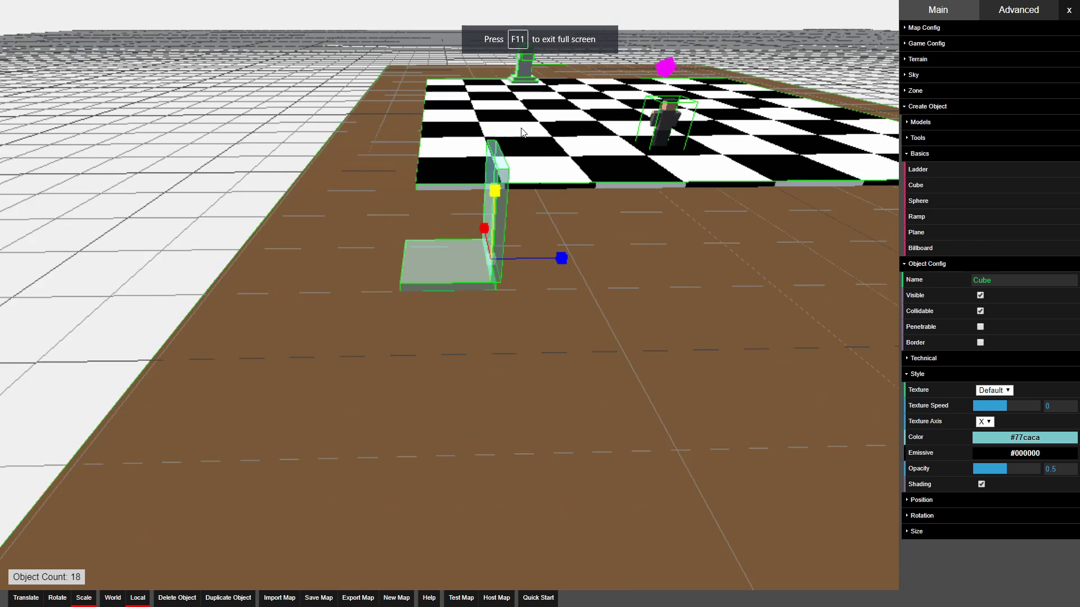
scroll(522, 133, down, 3)
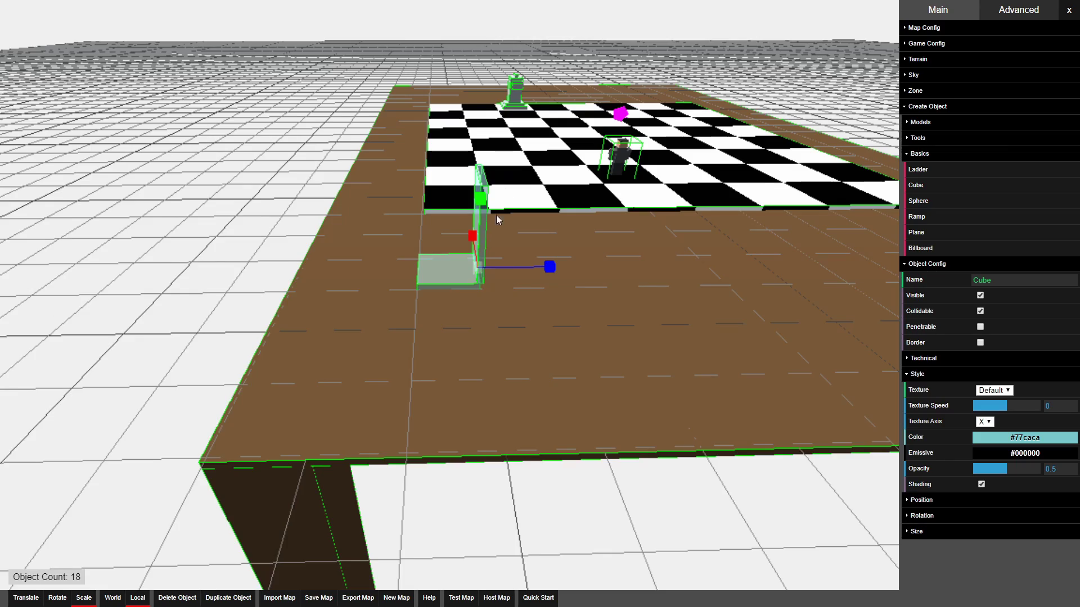
key(w)
right_drag(496, 220, 501, 136)
key(a)
key(s)
scroll(480, 295, down, 1)
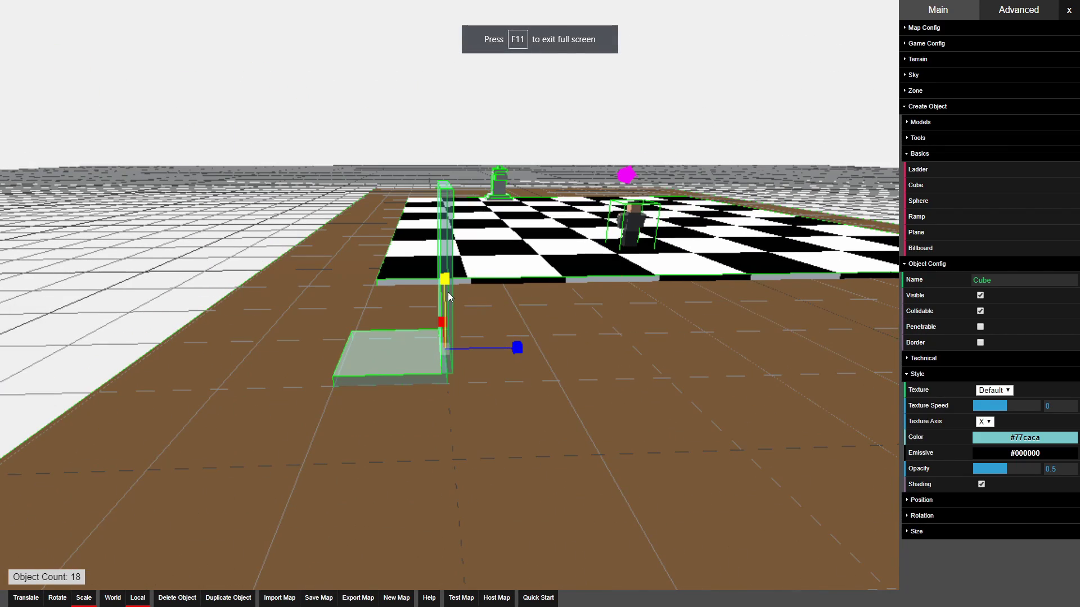
drag(448, 293, 464, 141)
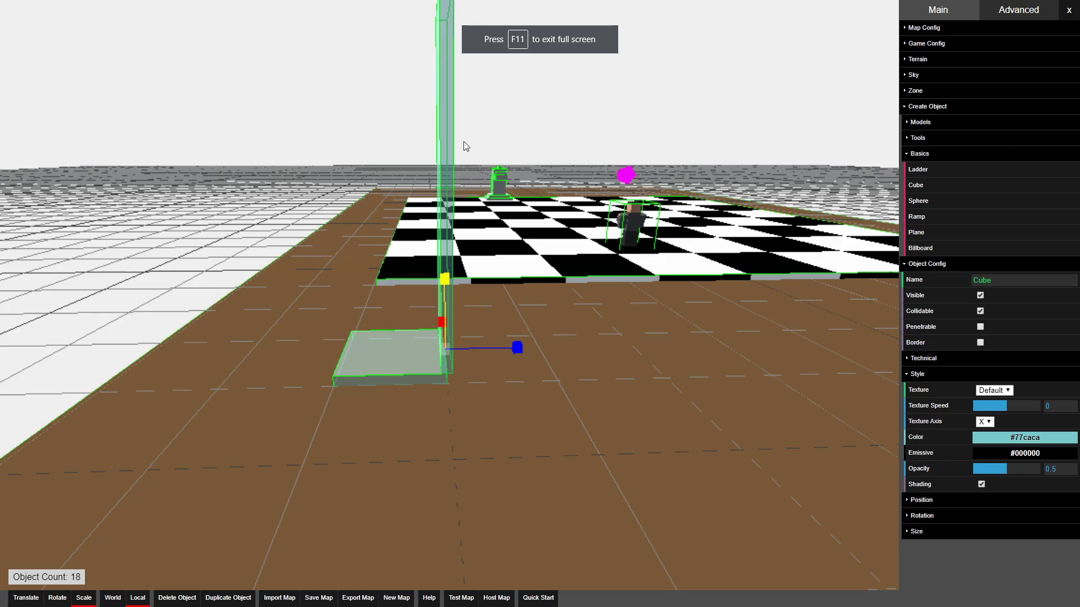
Step: Select the translucent base slab and widen it along Z past the upright wall
key(s)
right_drag(463, 142, 456, 208)
key(w)
key(w)
click(445, 300)
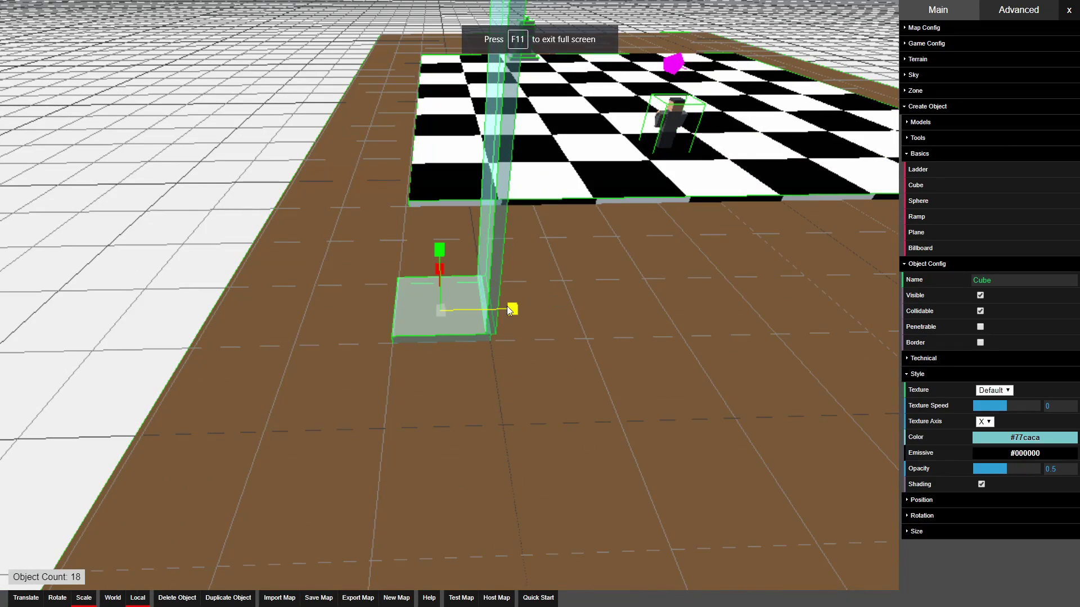
drag(509, 311, 554, 312)
click(539, 306)
click(461, 325)
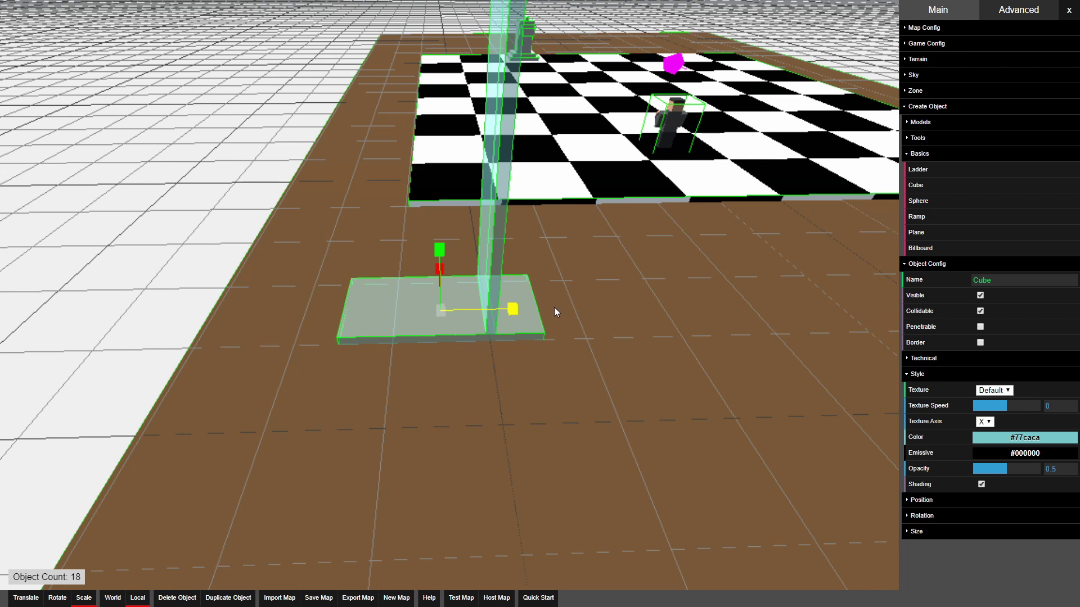
Step: Widen the base slab along X until it is roughly square around the foot of the upright wall
key(d)
right_drag(443, 274, 365, 273)
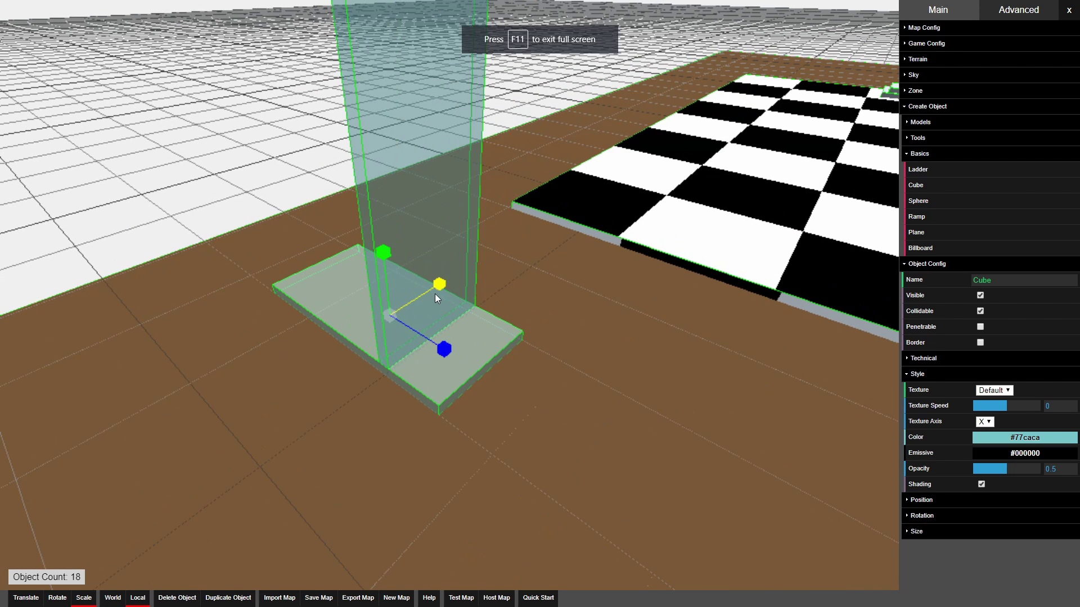
drag(435, 293, 547, 259)
key(d)
right_drag(552, 266, 489, 326)
key(s)
key(w)
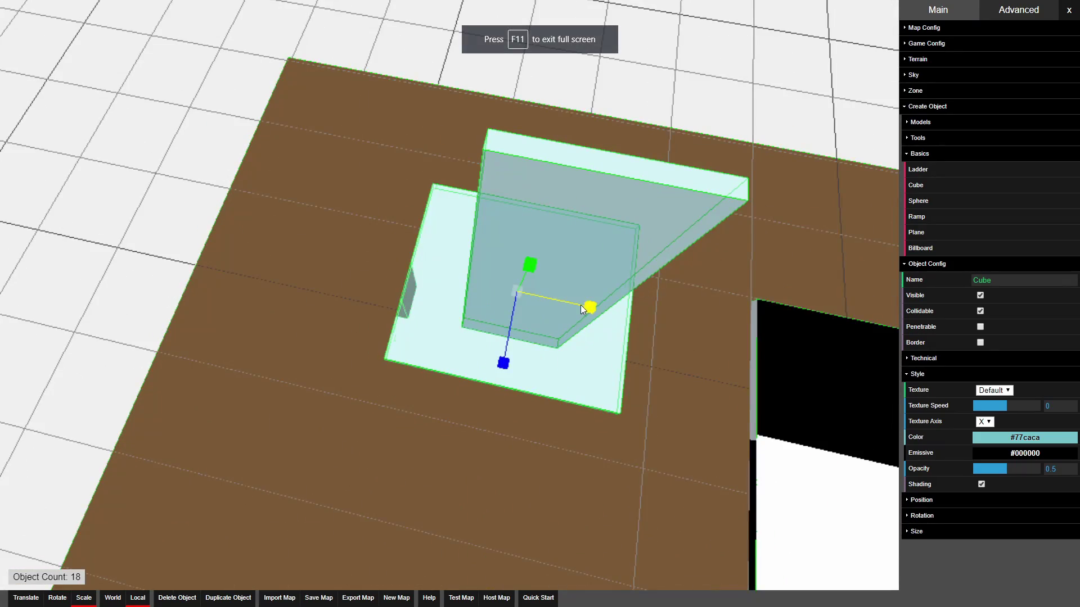
drag(580, 305, 559, 298)
key(s)
right_drag(559, 298, 554, 309)
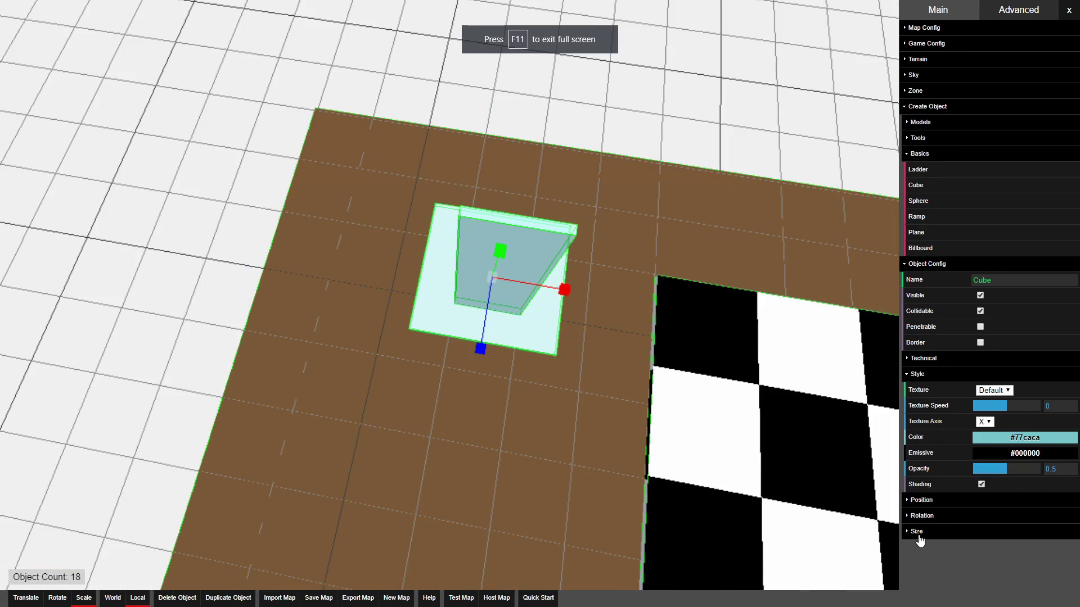
Step: Set the base slab's size to 20 along X and 20 along Z
click(917, 532)
click(1008, 550)
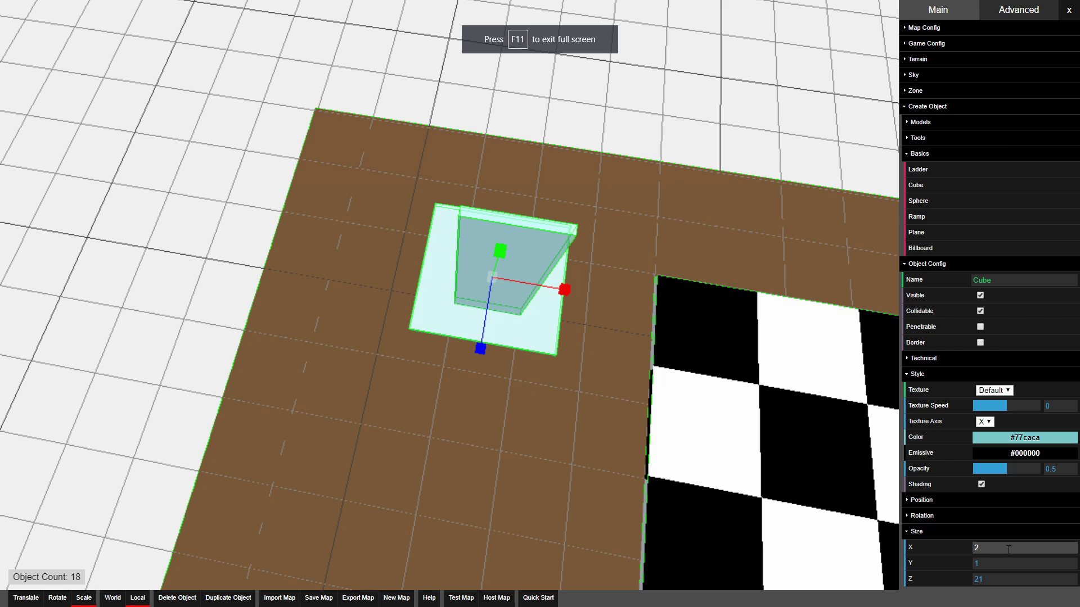
text(0)
click(999, 579)
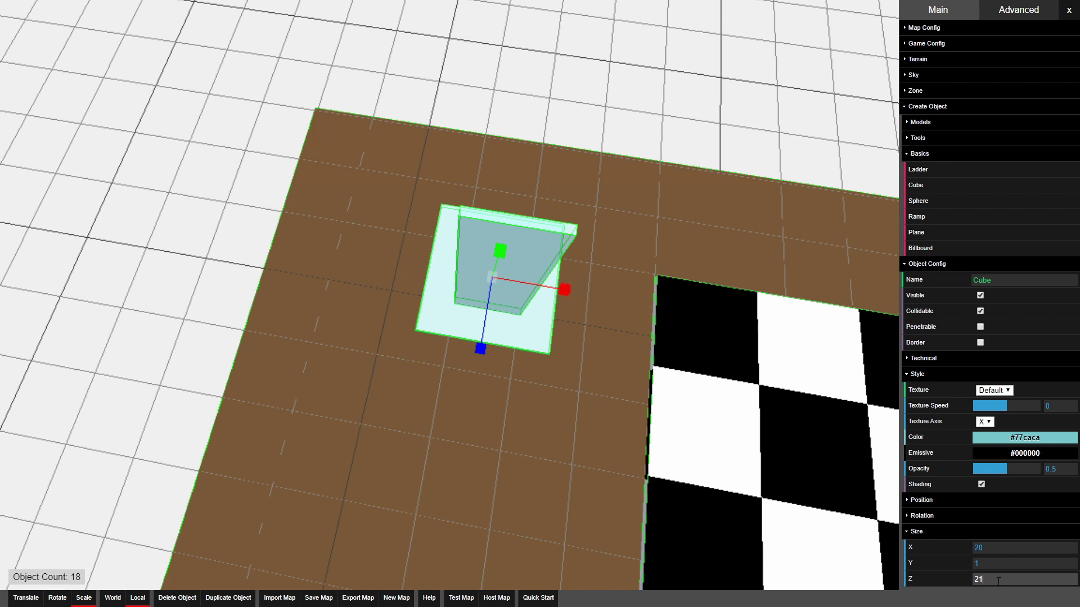
key(BackSpace)
text(0)
key(Return)
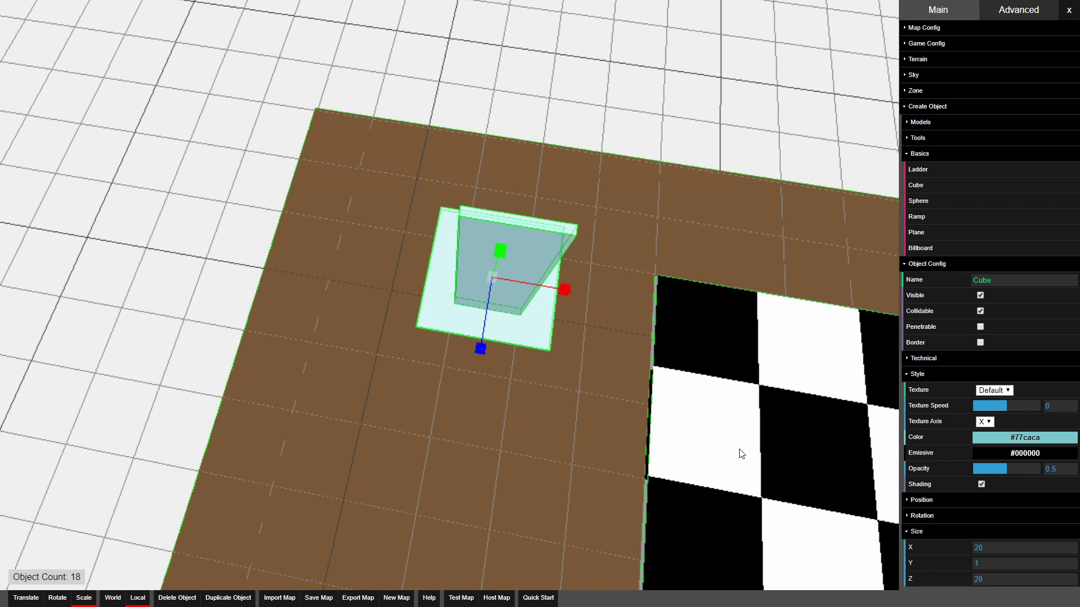
Step: Align the upright wall with the base slab's edge, resizing it to 20 along X and 1 along Z
click(521, 264)
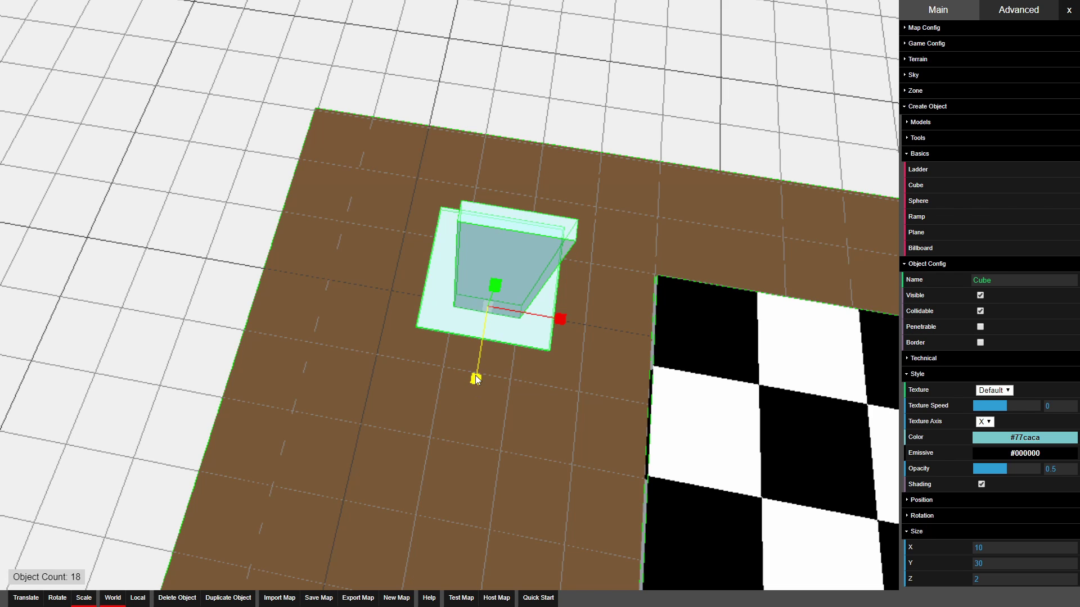
key(t)
mouse_move(475, 366)
mouse_down()
mouse_move(475, 392)
mouse_move(500, 348)
mouse_move(479, 379)
mouse_up()
key(s)
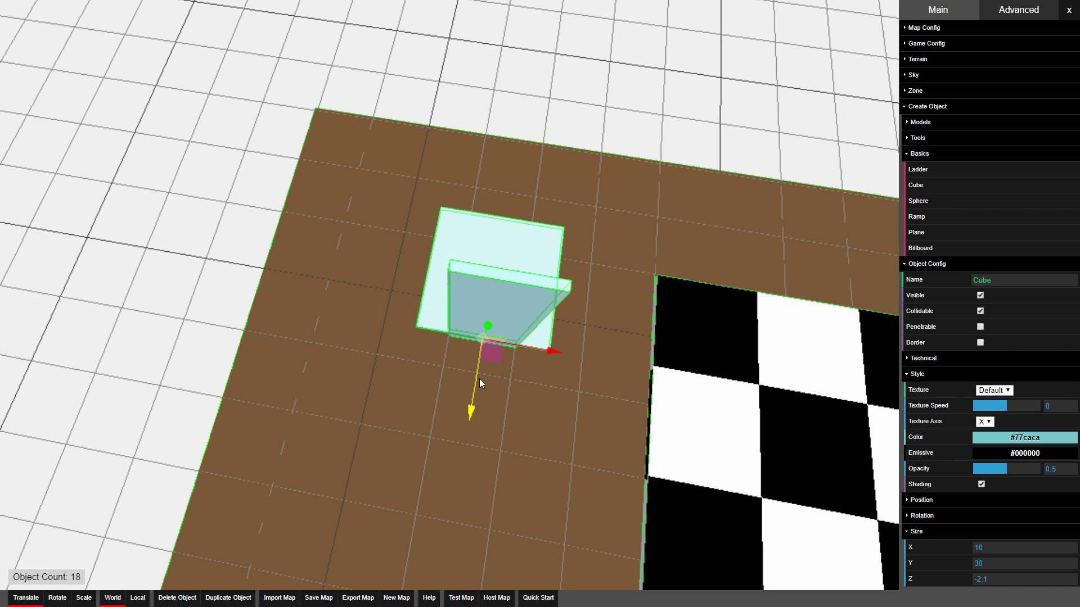
key(r)
key(s)
drag(553, 350, 604, 359)
Step: Duplicate the upright wall and move the copy along Z to the opposite edge of the base slab
right_drag(603, 354, 650, 354)
key(s)
mouse_move(584, 375)
right_down()
mouse_move(605, 371)
mouse_move(483, 360)
mouse_move(565, 374)
right_up()
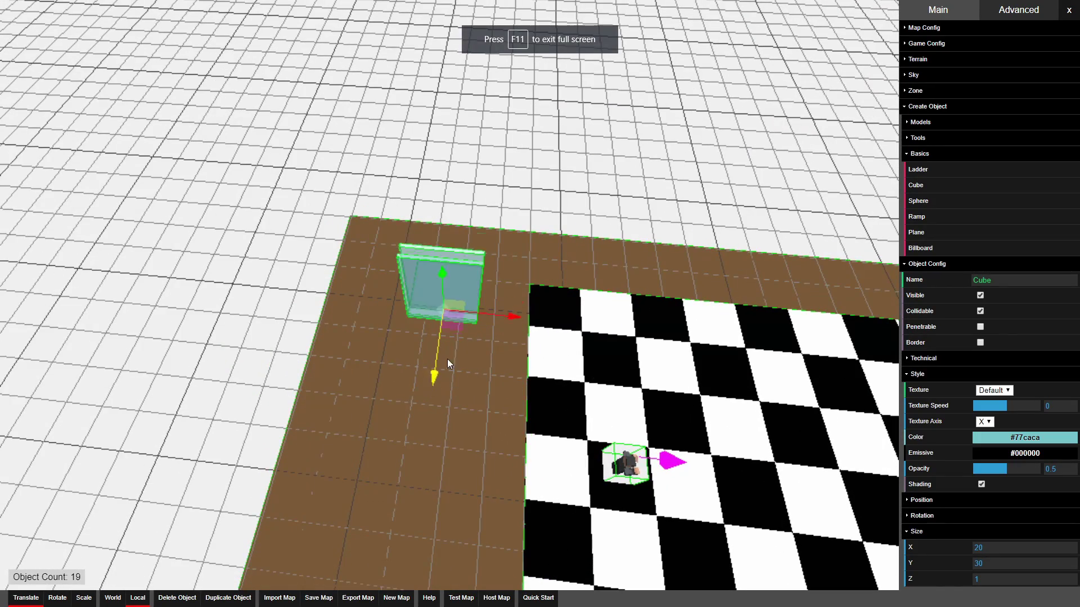
drag(478, 326, 479, 317)
key(d)
right_drag(538, 214, 382, 216)
key(w)
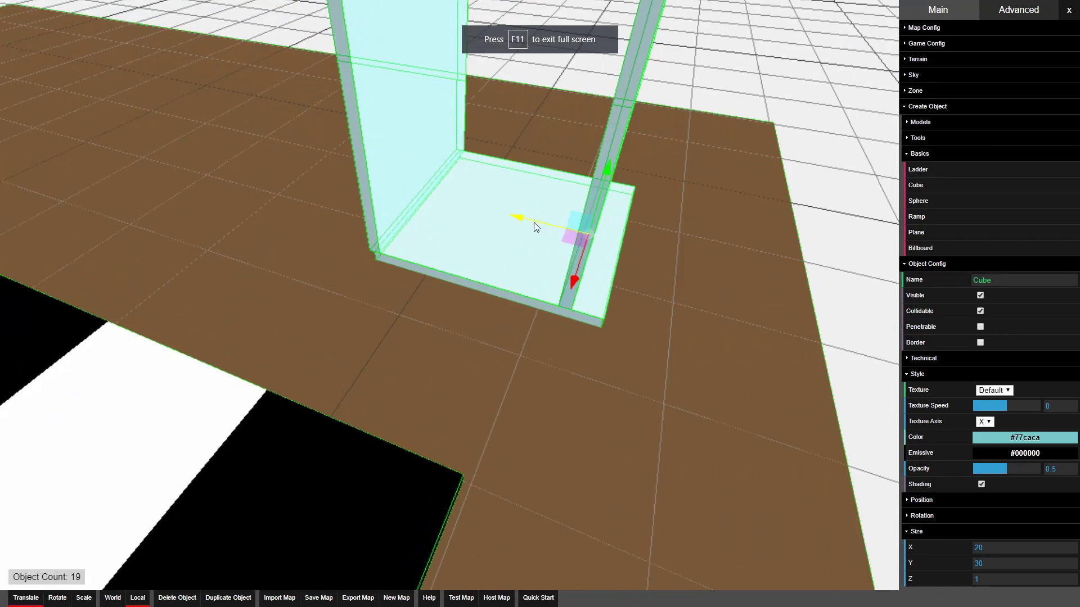
right_drag(537, 214, 668, 326)
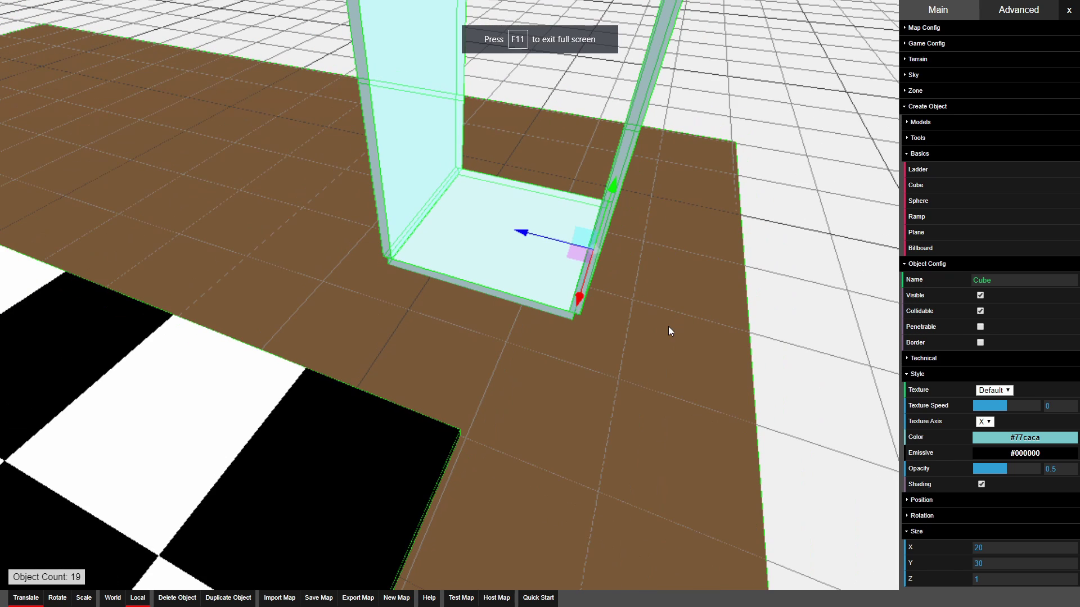
Step: Create a third wall from a duplicate, sized 1 × 30 × 19, closing one open side between the two walls
drag(589, 255, 467, 211)
key(r)
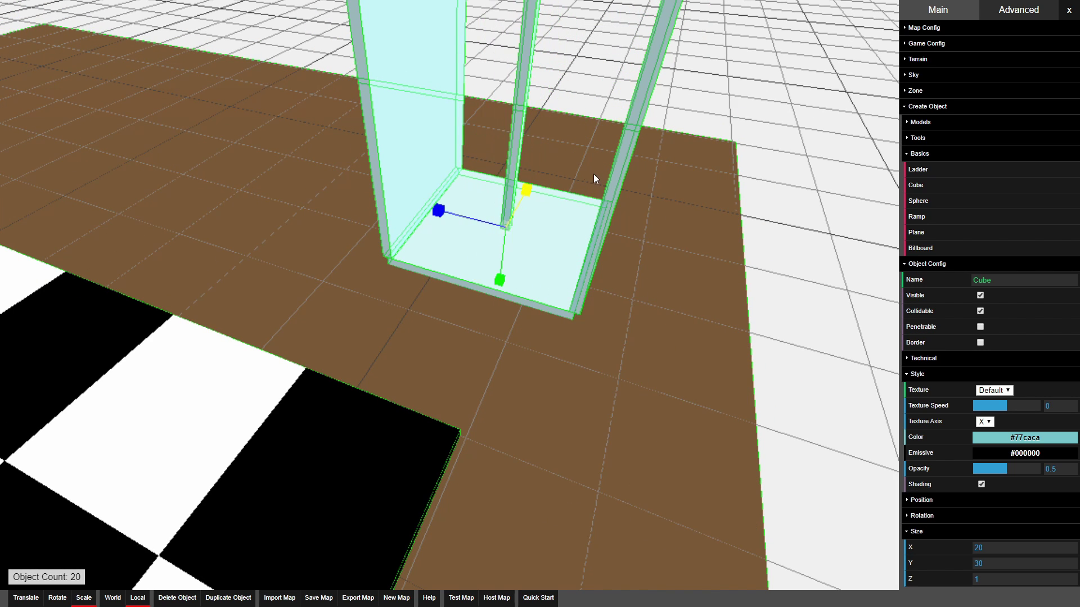
drag(489, 249, 445, 312)
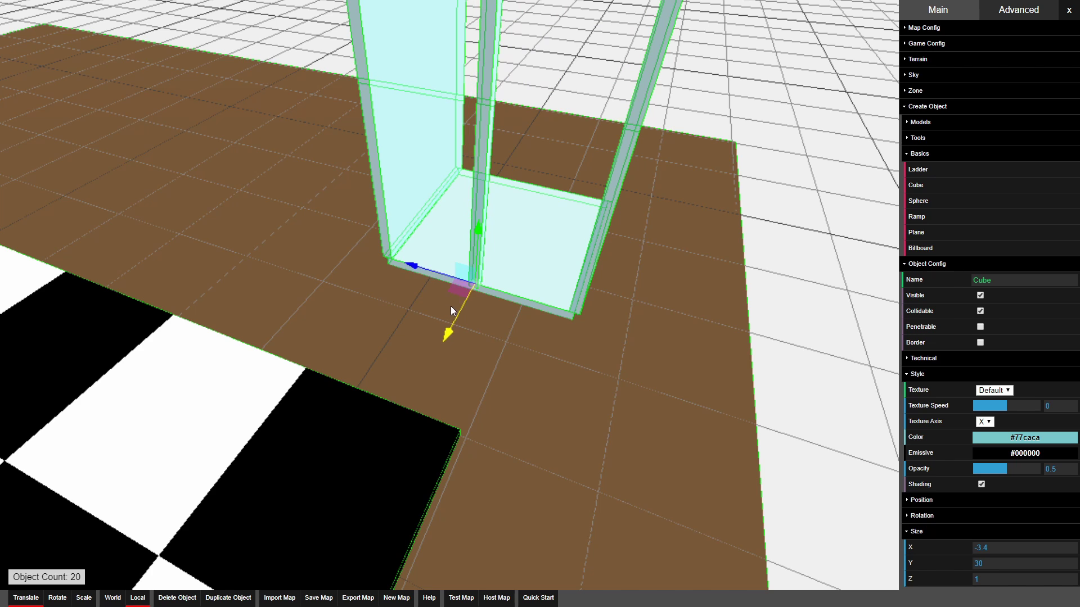
key(3)
drag(428, 265, 301, 217)
right_drag(471, 327, 329, 343)
Step: Duplicate the third wall and move the copy along X to close the remaining open side
key(ctrl+d)
drag(376, 300, 476, 310)
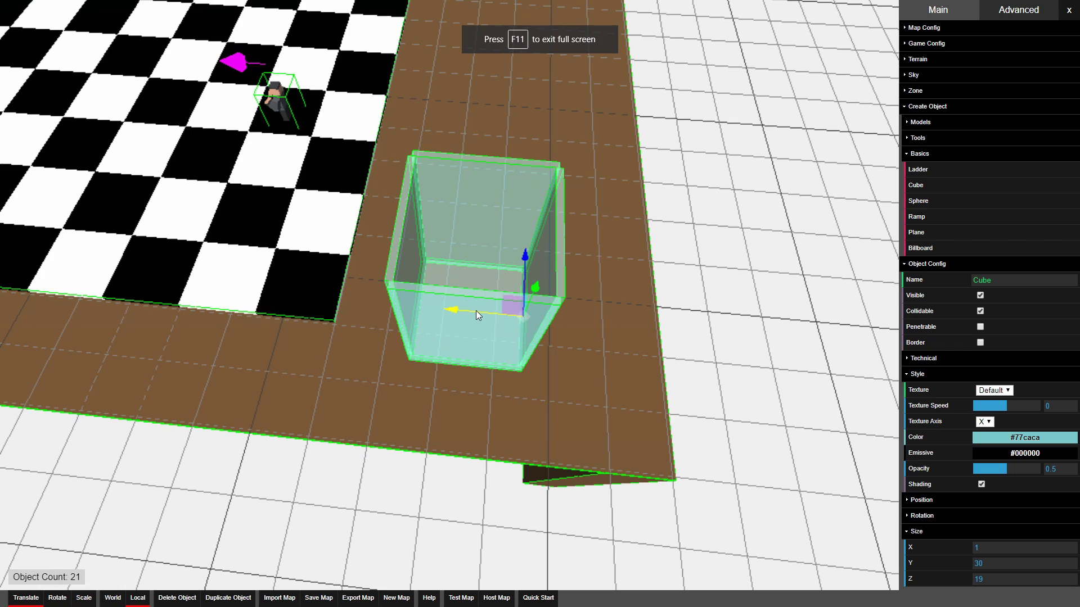
right_drag(517, 316, 664, 265)
Step: Duplicate the base slab, raise the copy inside the four walls and extend its height to 21 along Y
key(ctrl+d)
right_drag(495, 260, 525, 258)
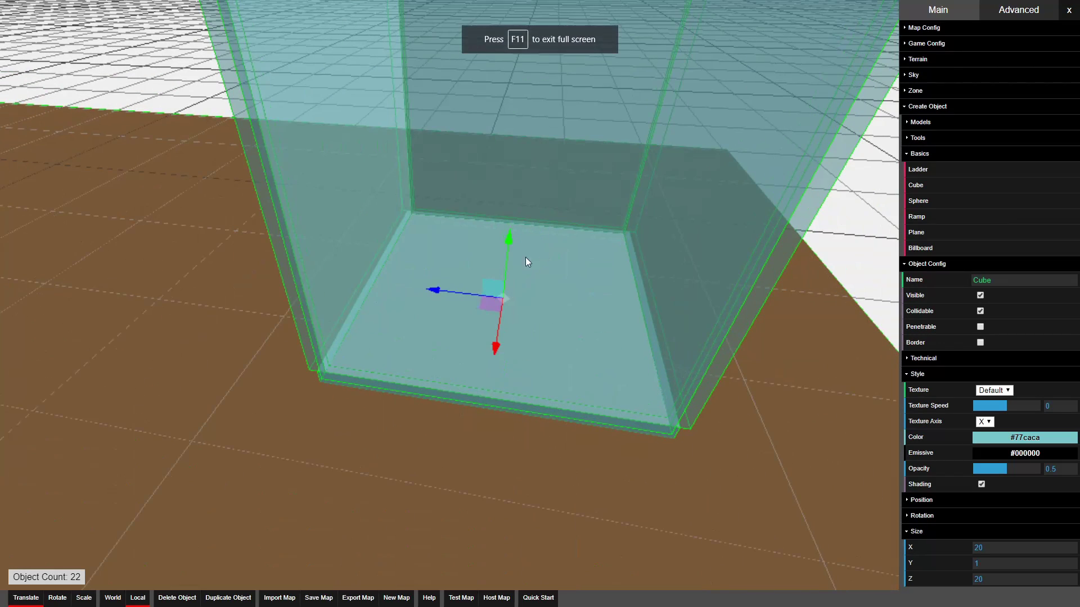
drag(502, 254, 513, 167)
key(r)
key(s)
key(s)
mouse_move(512, 116)
mouse_down()
mouse_move(513, 78)
mouse_move(514, 116)
mouse_up()
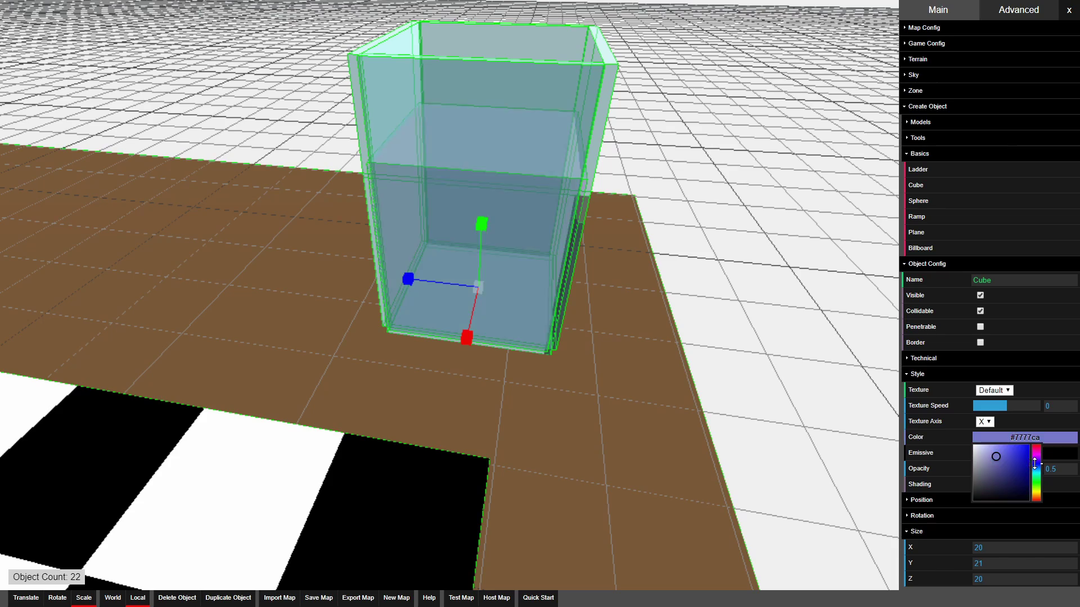
Step: Colour the block inside the glass walls blue #002dff and set its opacity to 0.6
drag(1002, 447, 1029, 450)
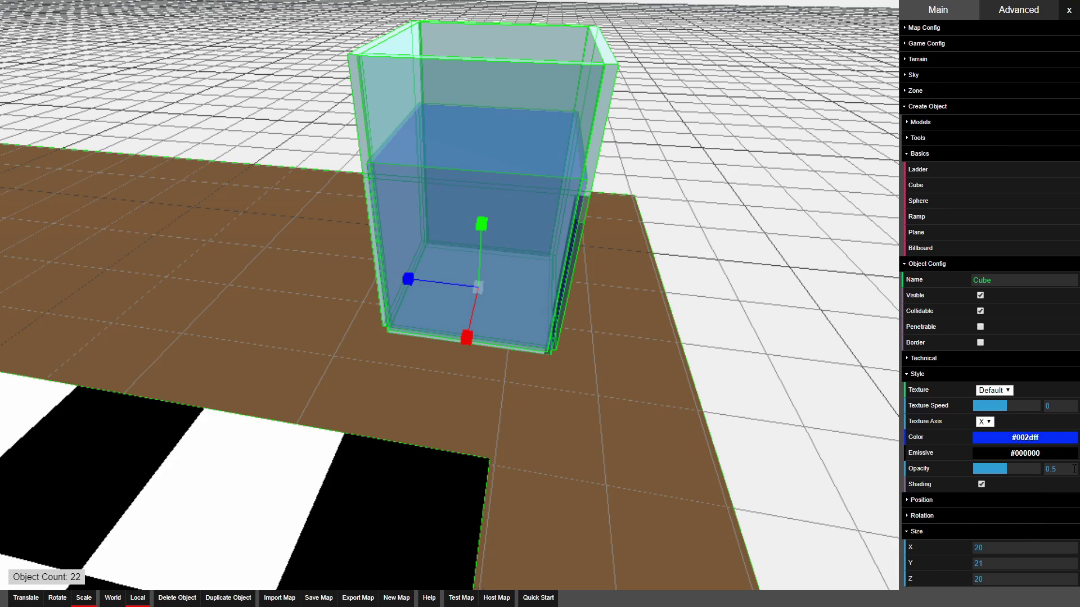
click(1010, 467)
Step: Examine the glass with its blue filling from above, from the sides and in proportion to the whole table
key(d)
right_drag(843, 439, 687, 391)
key(w)
key(s)
key(w)
key(d)
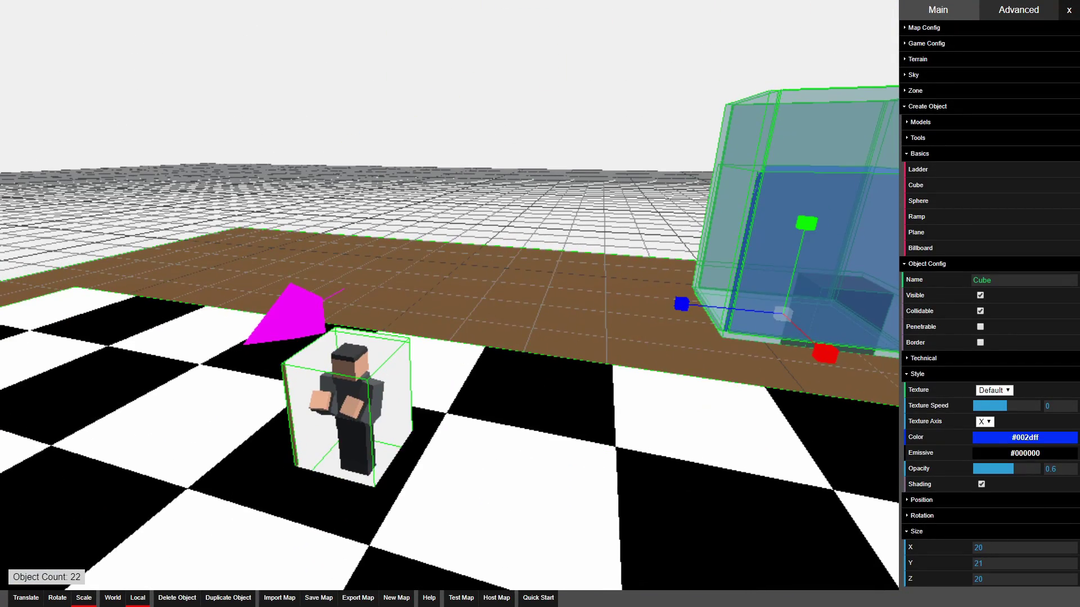
key(d)
right_drag(832, 417, 675, 371)
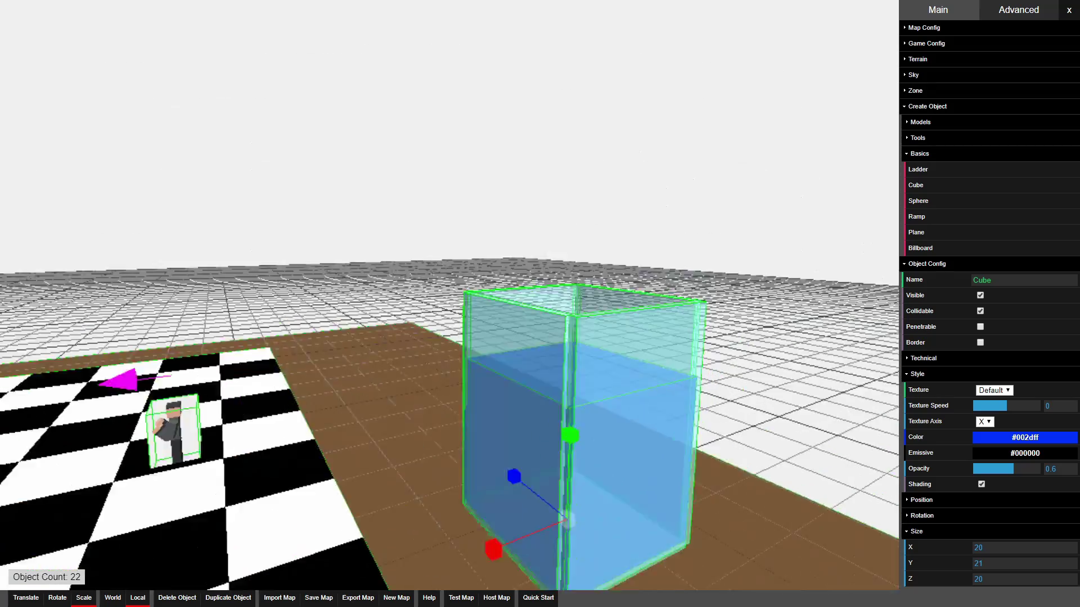
right_drag(675, 315, 635, 489)
key(s)
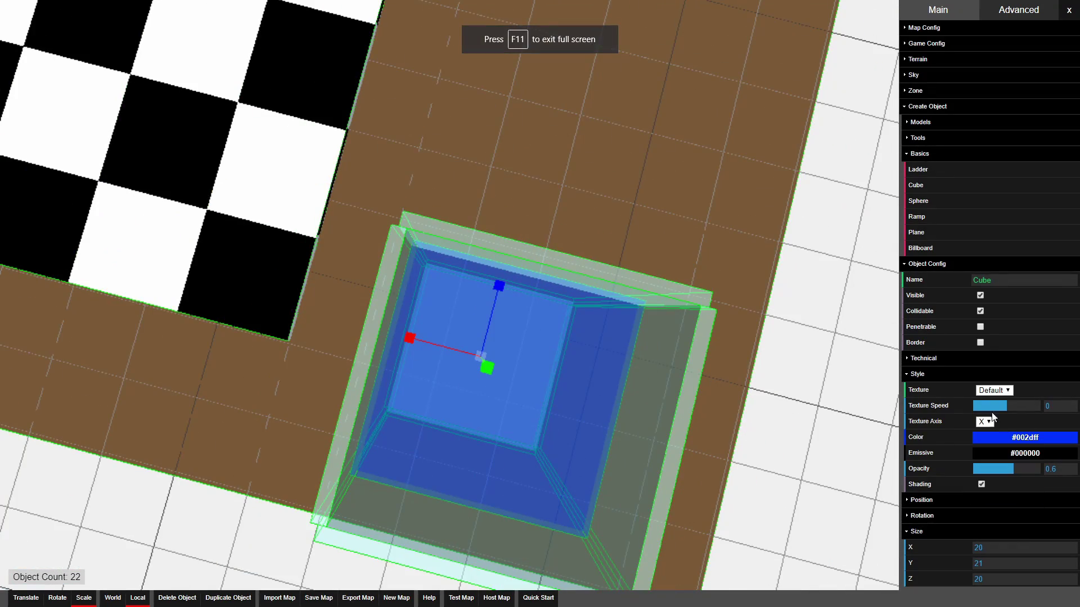
key(s)
right_drag(844, 315, 506, 211)
key(d)
key(w)
key(d)
key(w)
key(s)
key(s)
key(w)
key(a)
key(s)
right_drag(636, 383, 755, 292)
key(a)
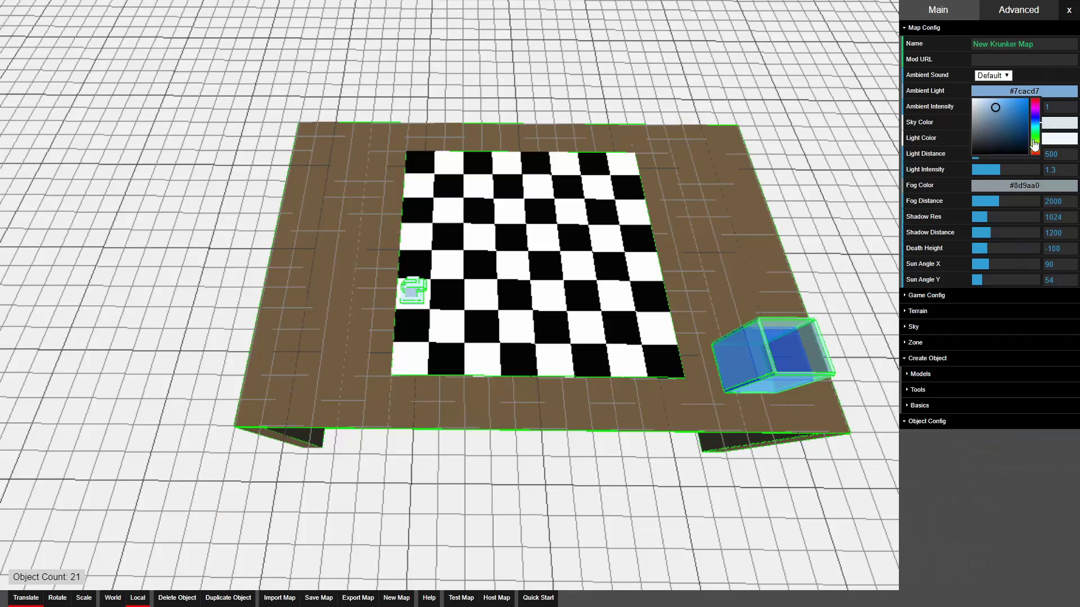
Step: Darken the map's sky colours to #484848, #415259 and #000000
click(924, 27)
click(913, 75)
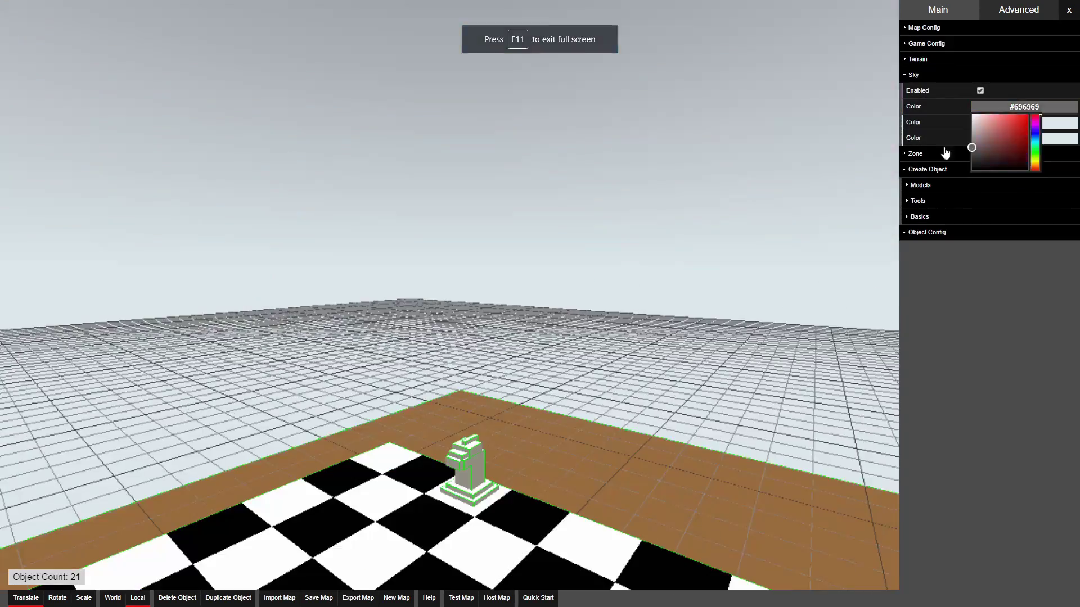
click(985, 164)
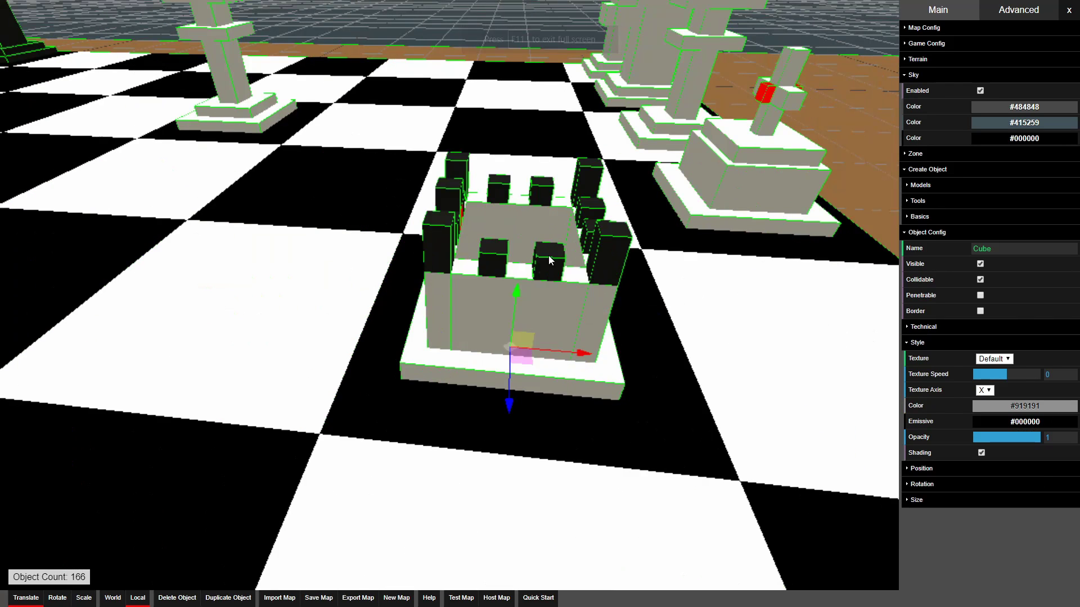
Step: Open the colour of the crown-shaped piece's selected grey body block for editing
click(1025, 407)
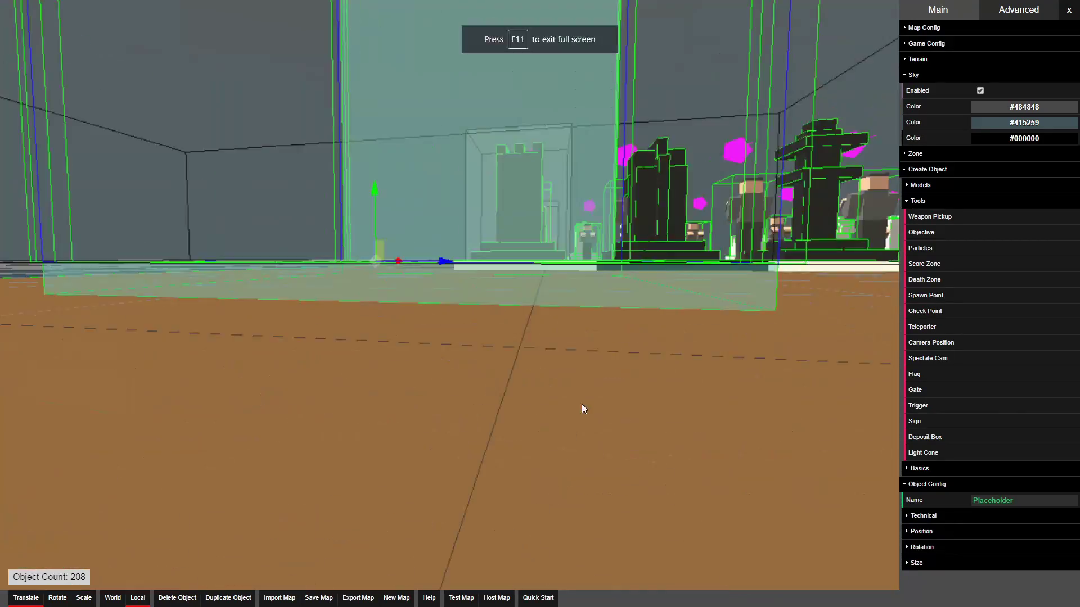
Step: Duplicate panels of the empty glass's split wall, raising a copy and resizing it vertically to fill the wall above the doorway opening
click(1019, 10)
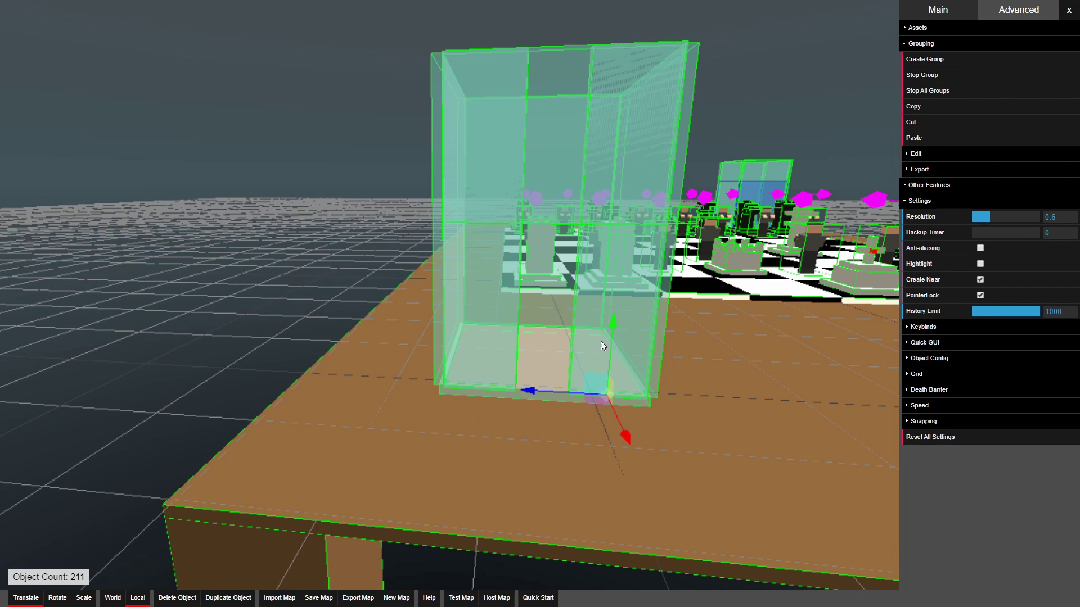
key(shift+d)
drag(442, 496, 442, 219)
key(3)
drag(441, 217, 441, 269)
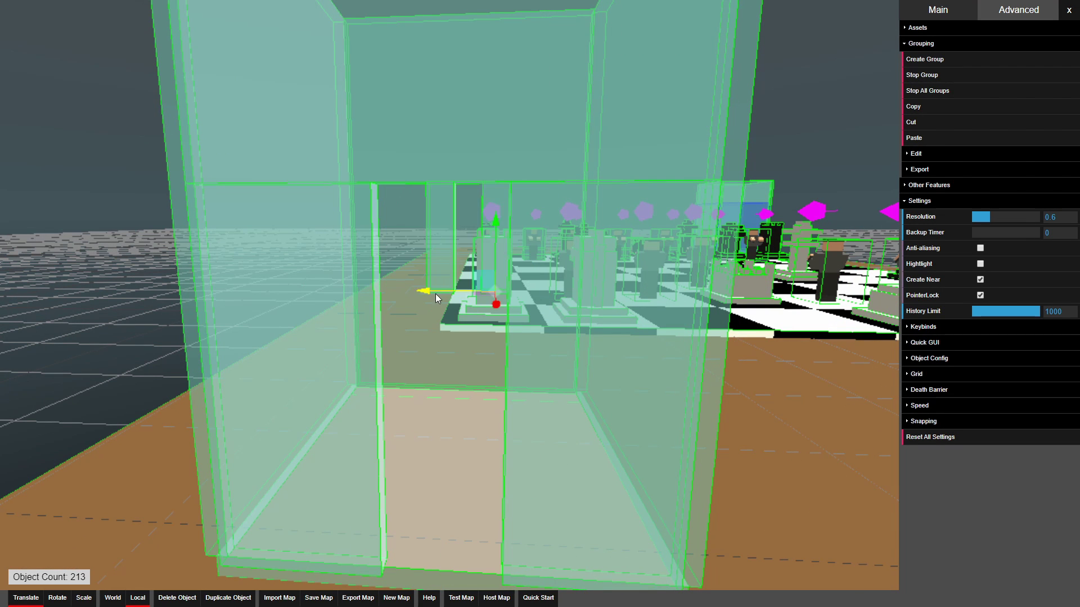
key(shift+d)
key(1)
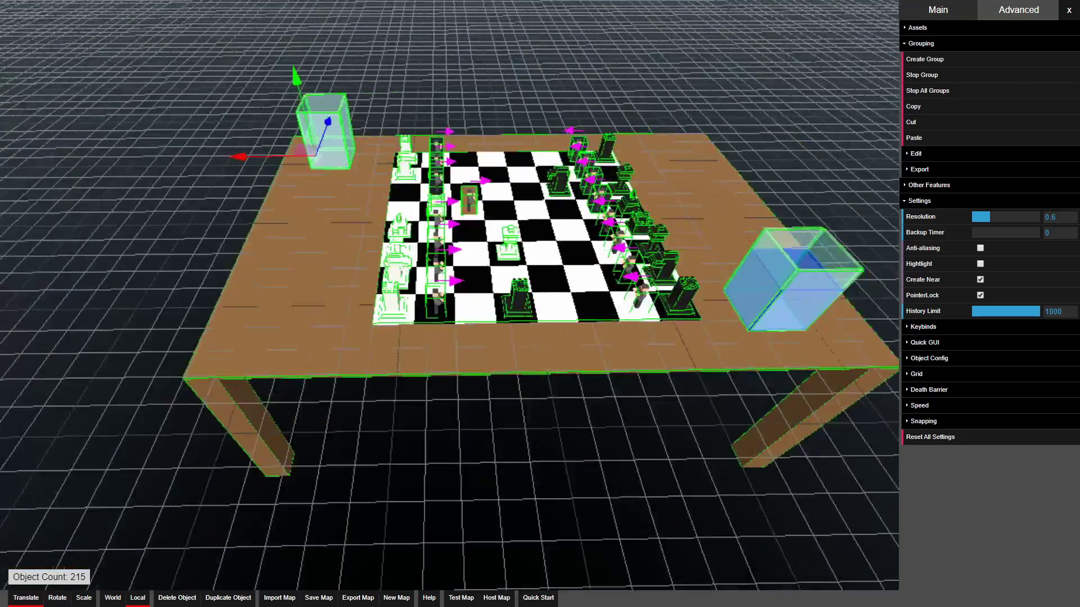
key(s)
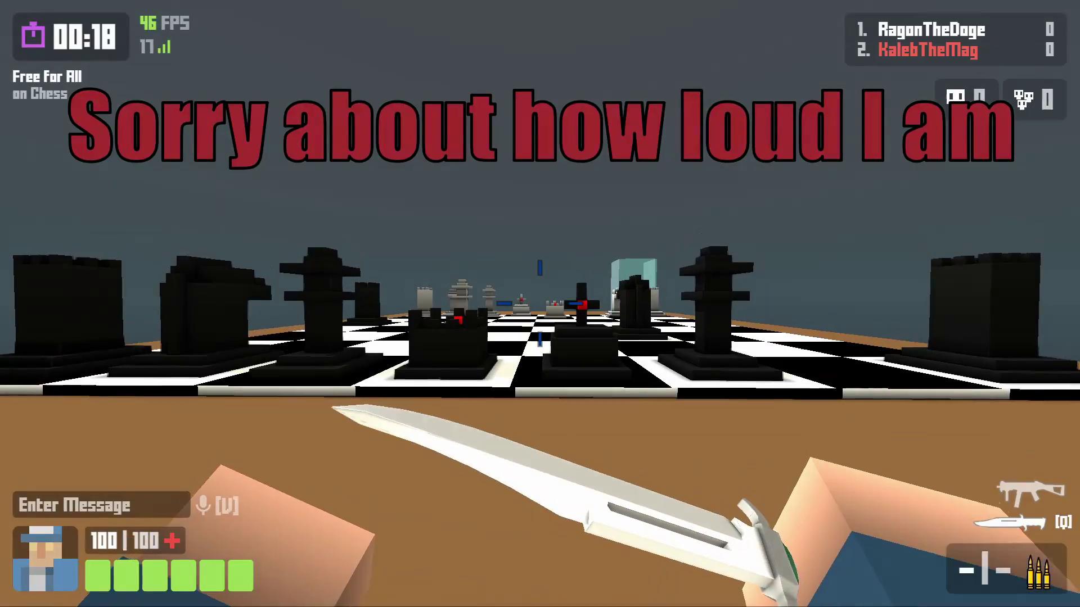
Step: Playtest the Chess map in a free-for-all round, moving among the pieces, along the tabletop edge and up to the glass
key(w)
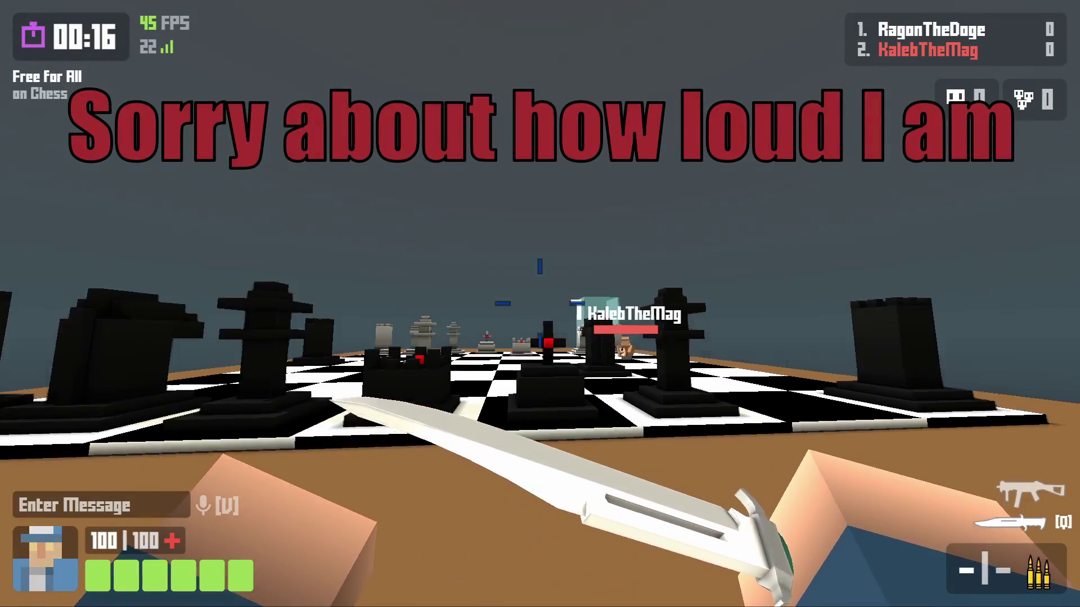
key(q)
key(space)
key(w)
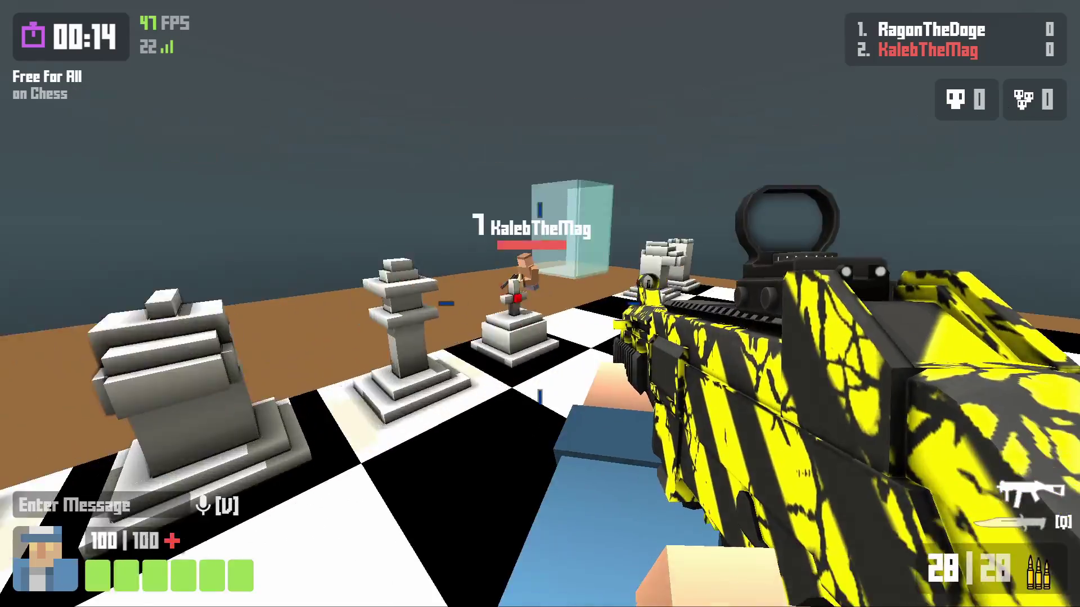
key(space)
key(w)
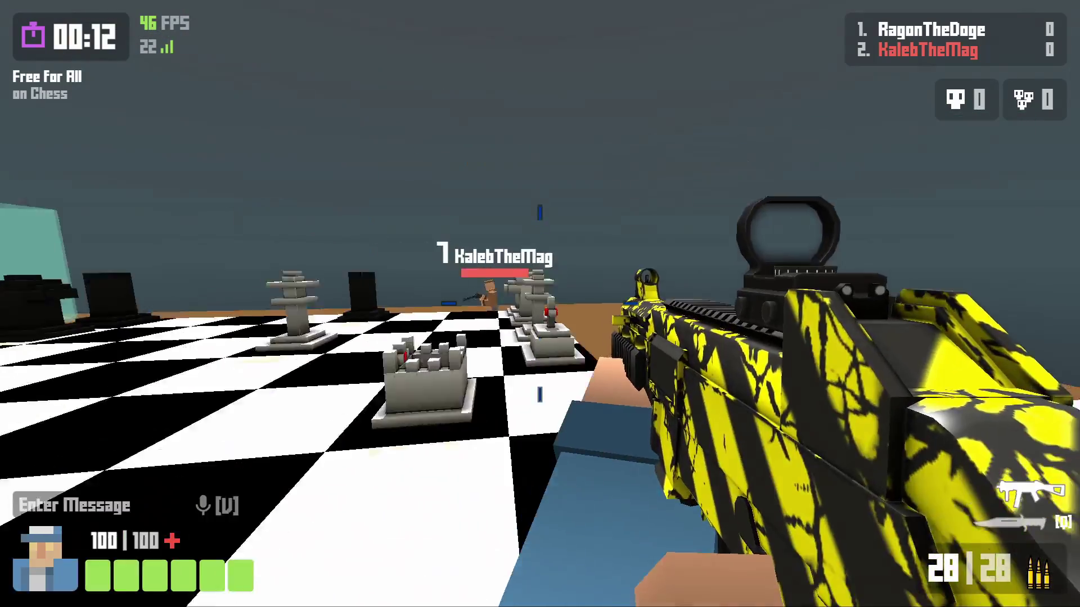
key(space)
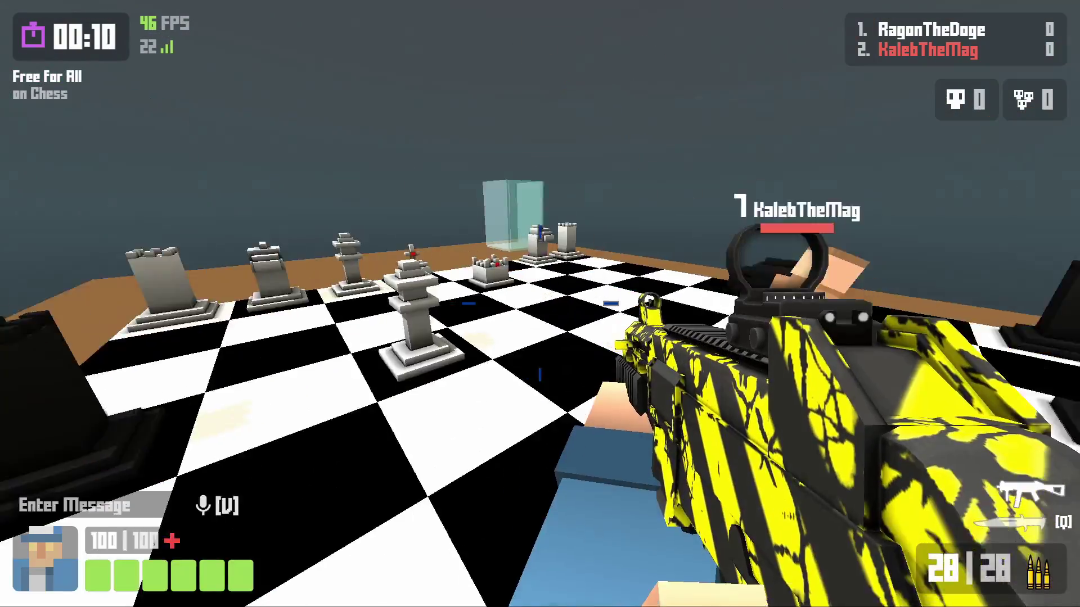
key(q)
key(w)
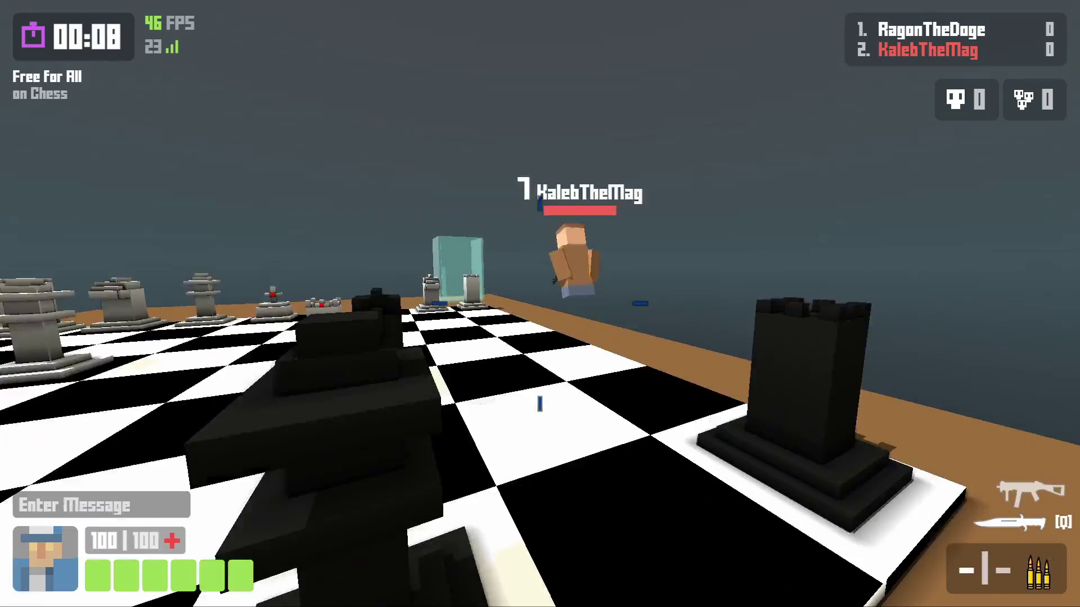
key(space)
key(w)
key(space)
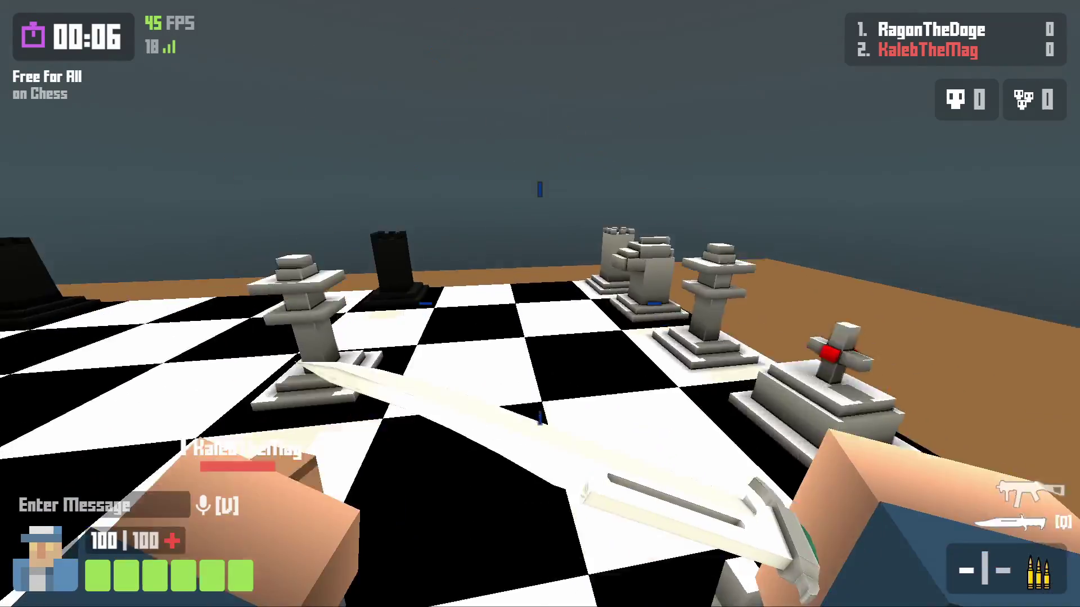
key(w)
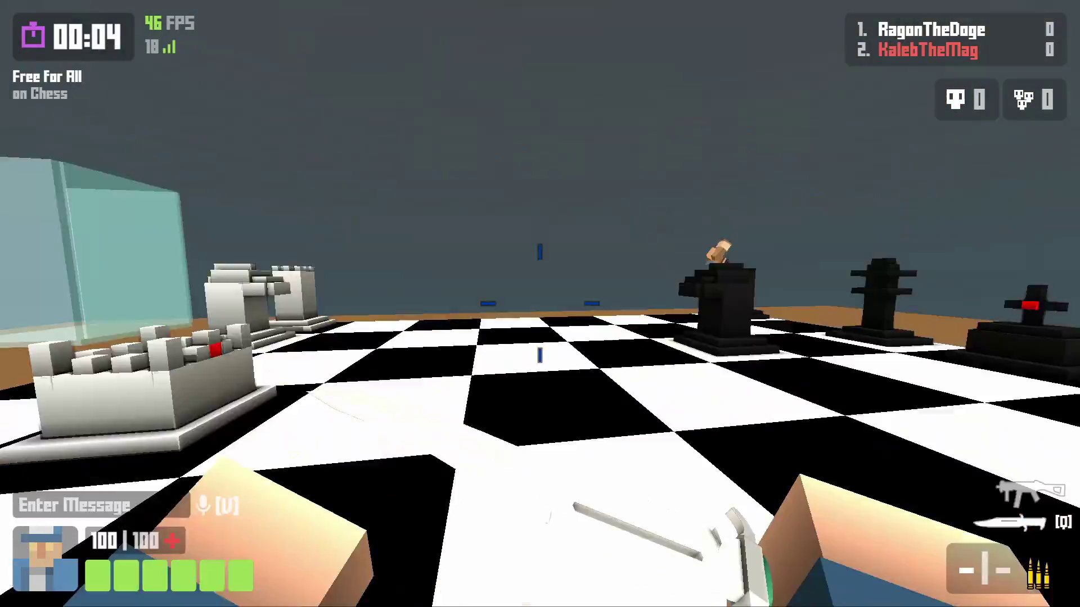
key(space)
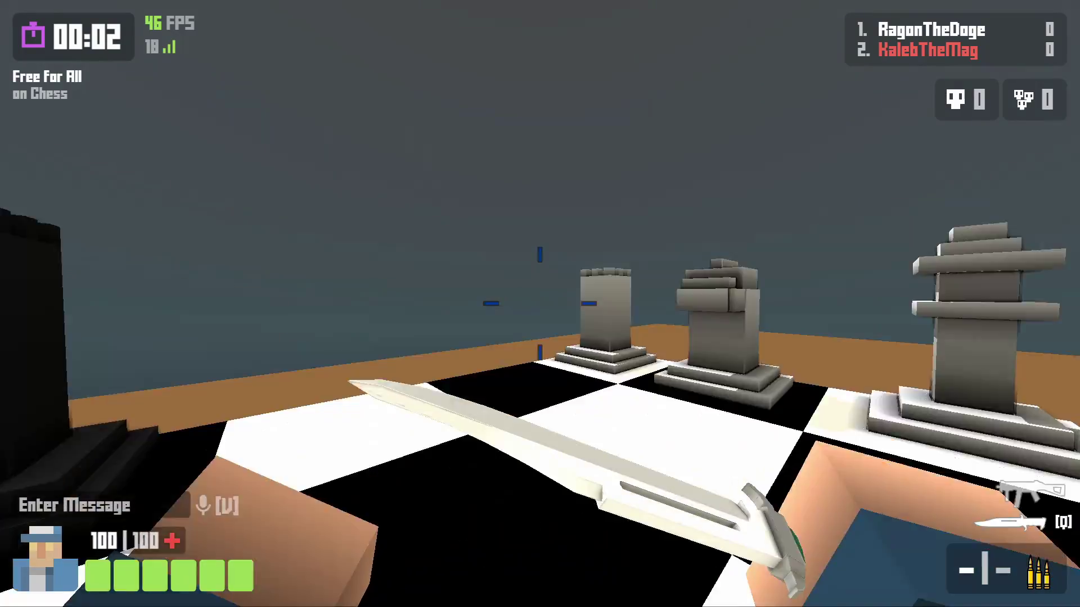
key(w)
key(space)
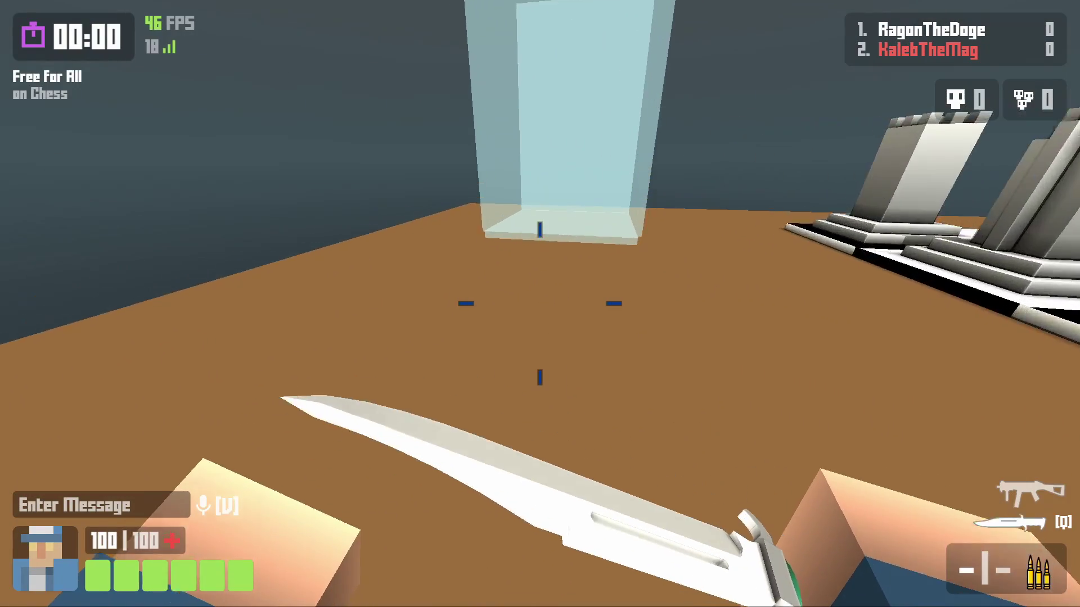
key(w)
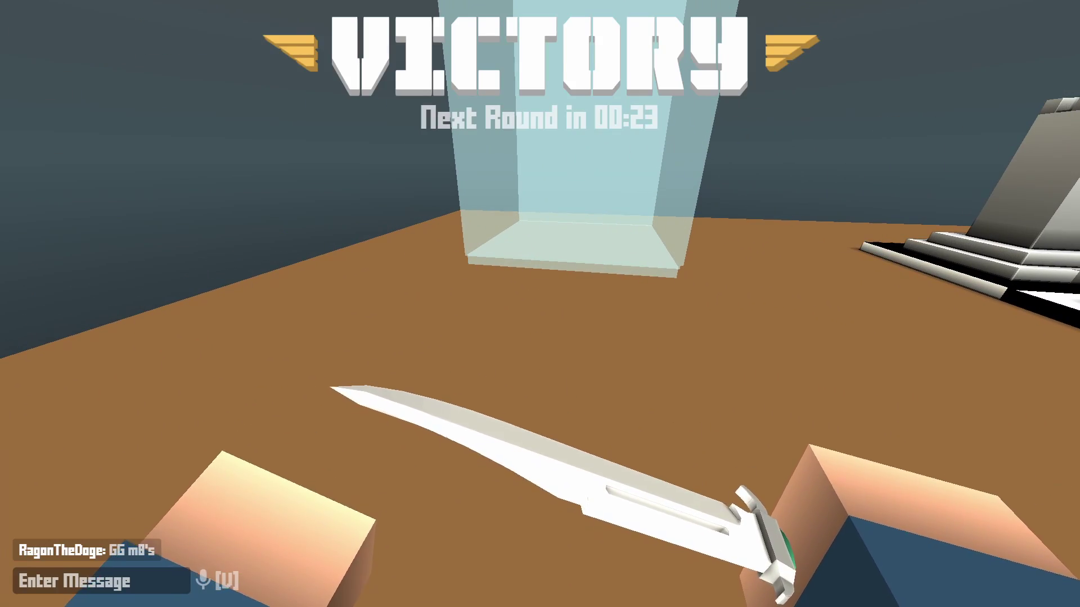
key(s)
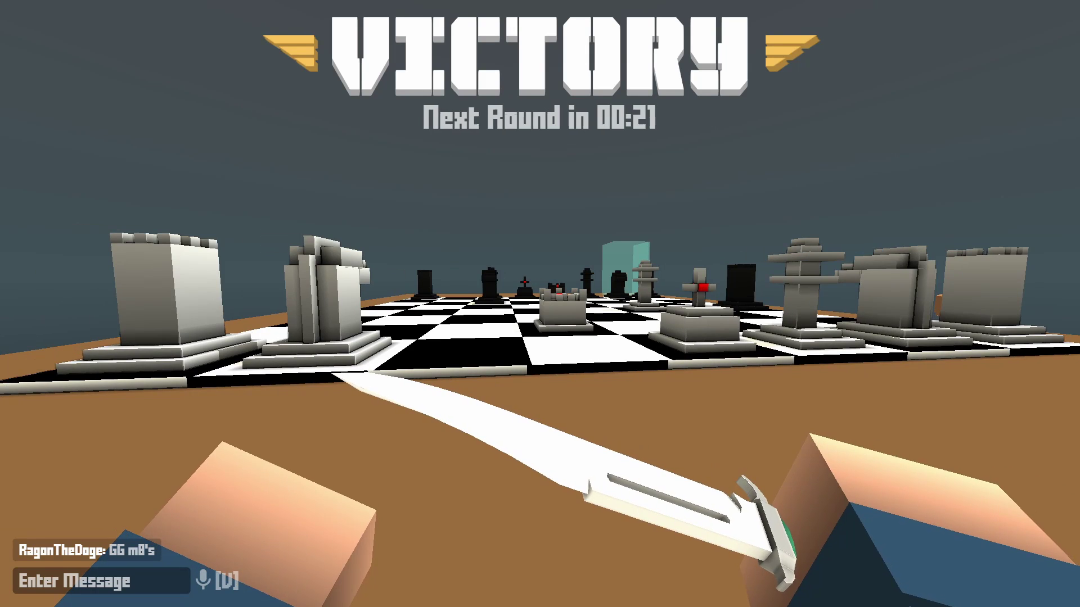
key(d)
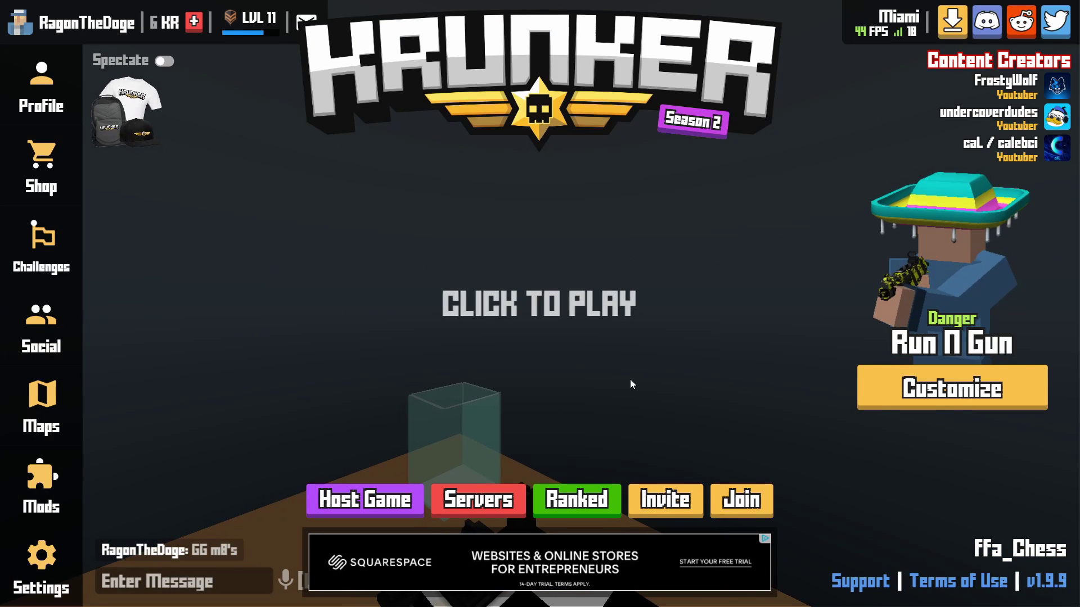
Step: Join the next round on the Chess map and test combat across the board, behind the pieces and beside the glass
click(630, 385)
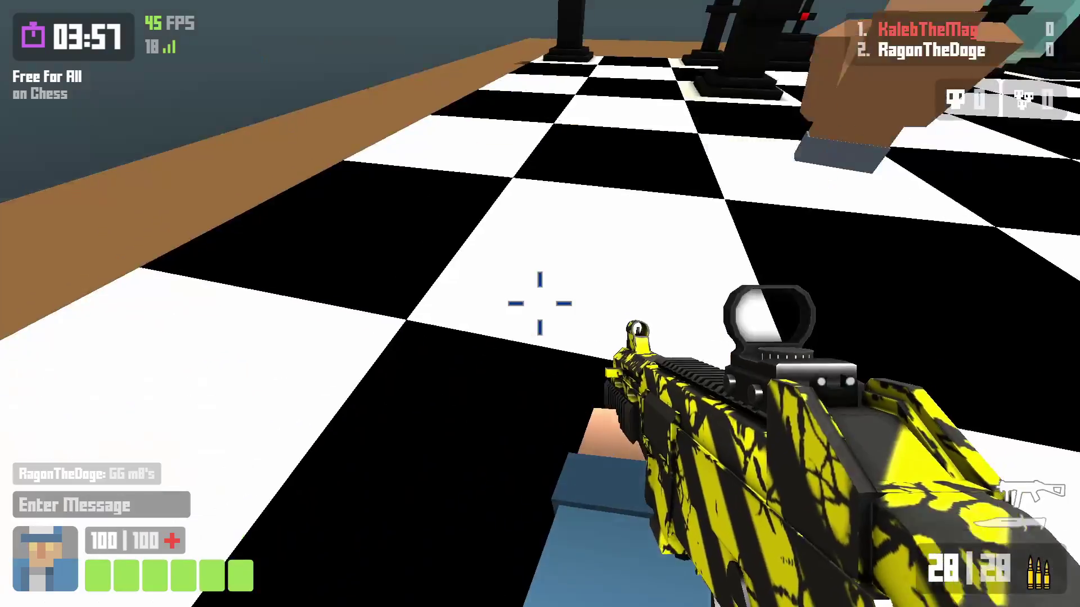
key(w)
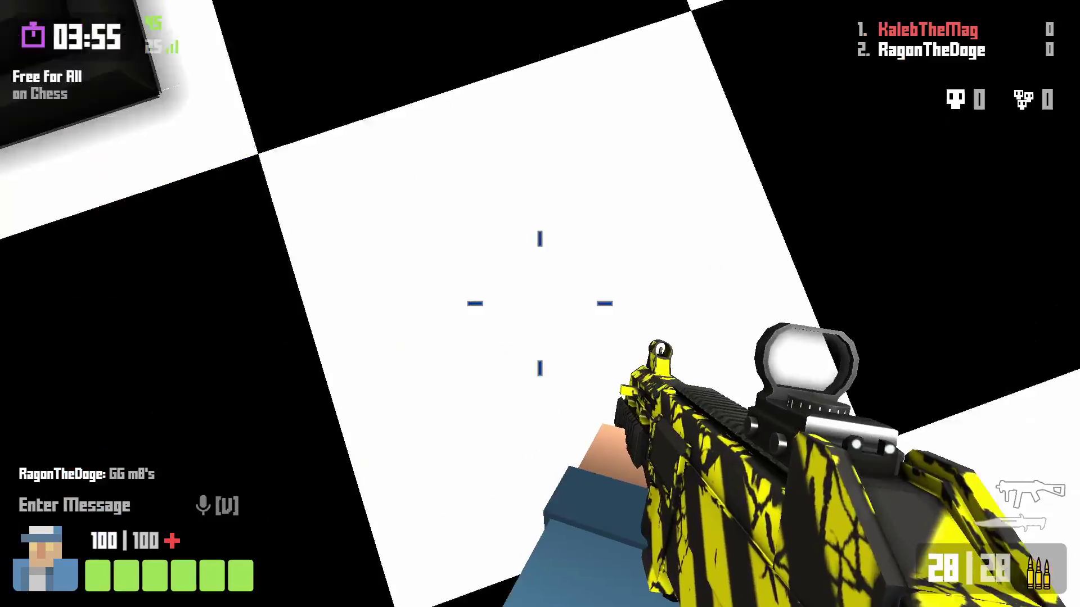
key(w)
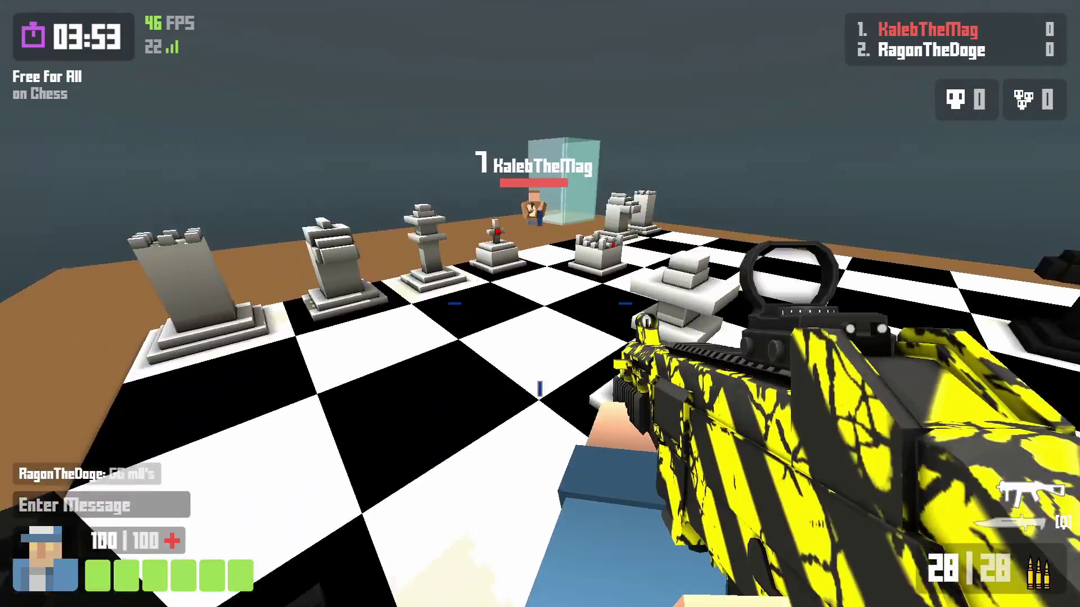
right_click(539, 303)
click(540, 304)
click(540, 303)
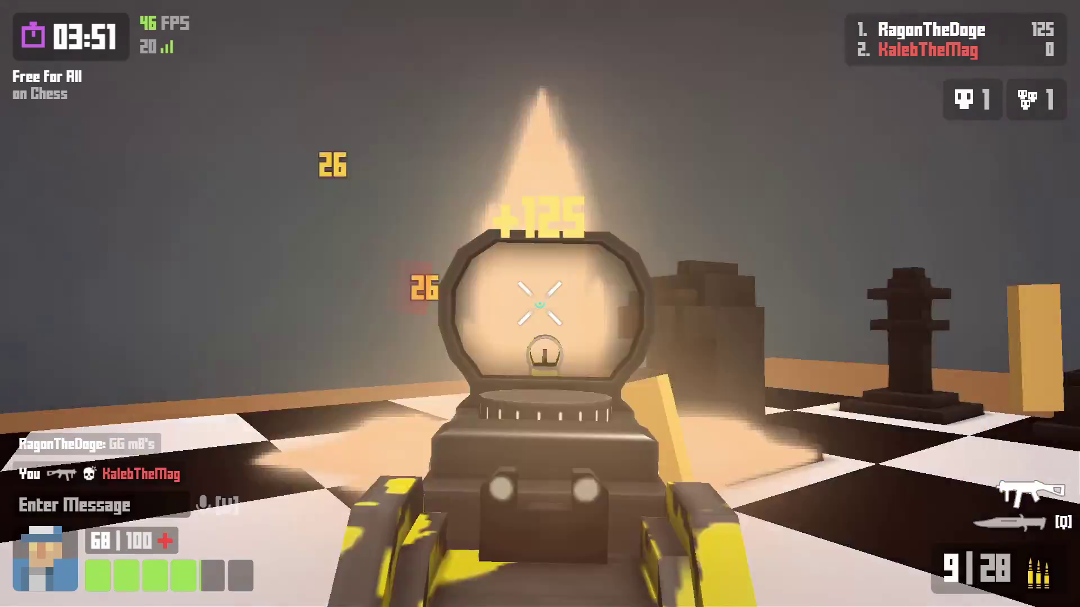
key(w)
key(space)
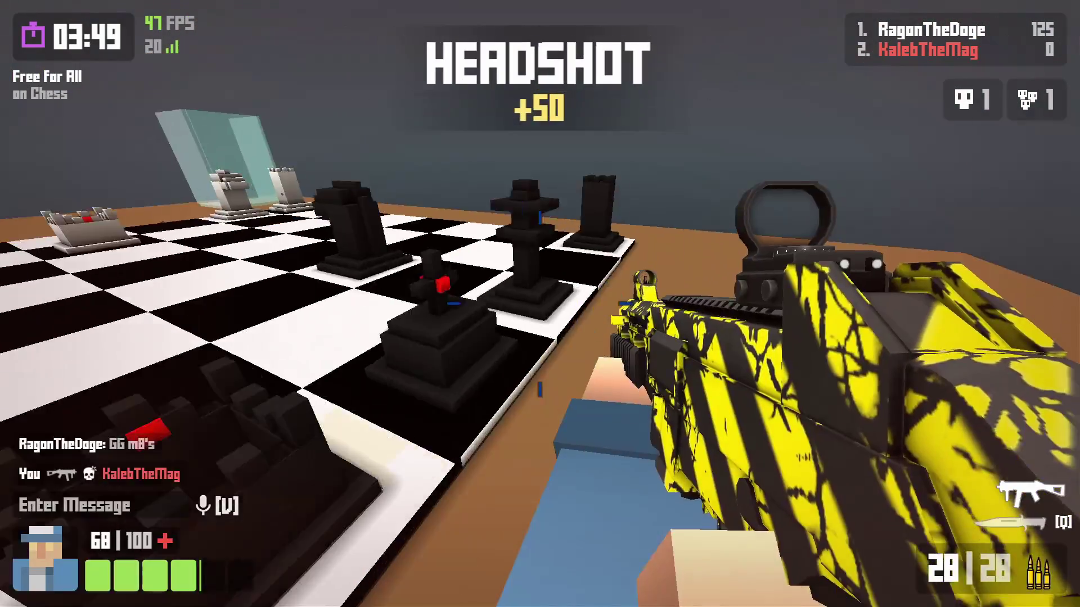
key(w)
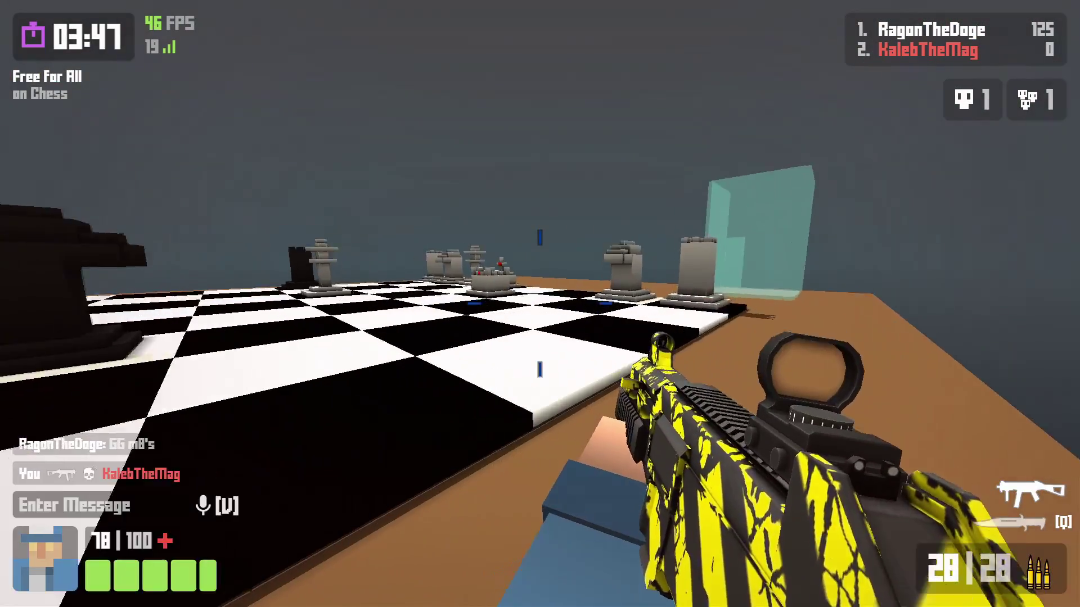
key(w)
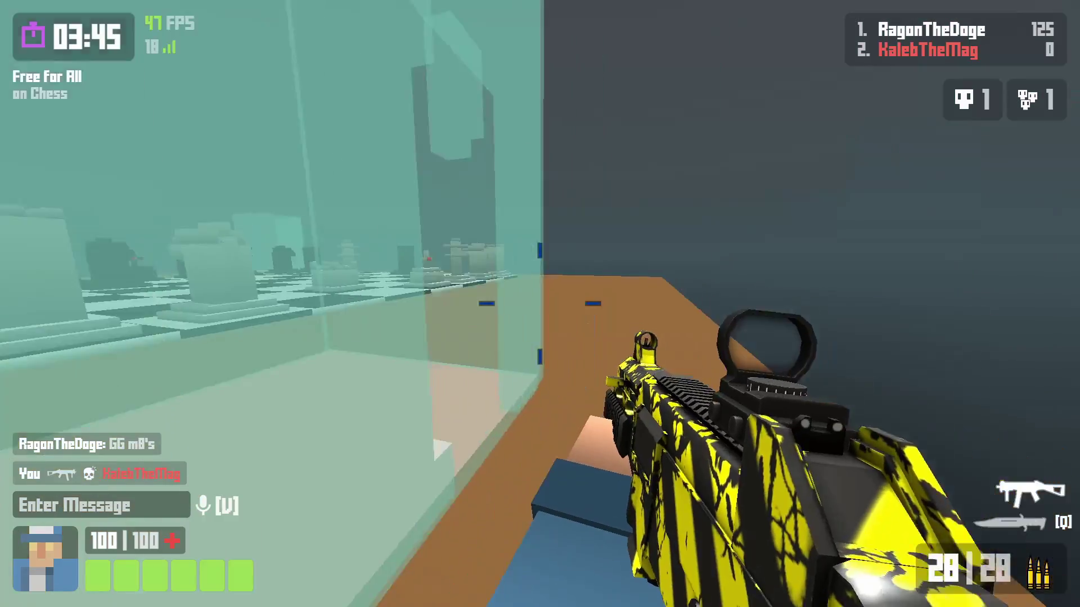
key(w)
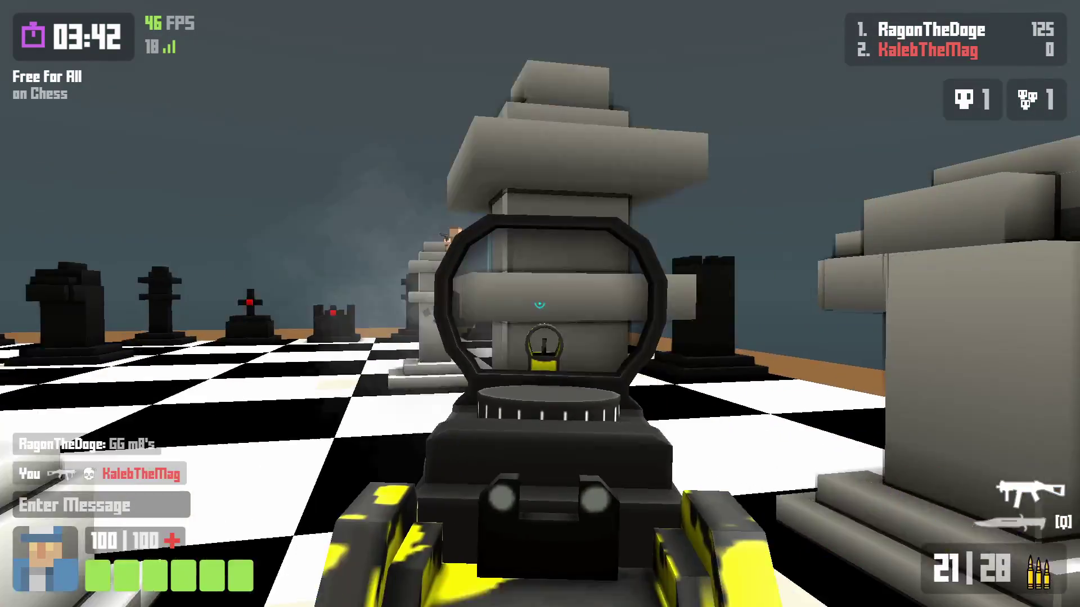
click(540, 303)
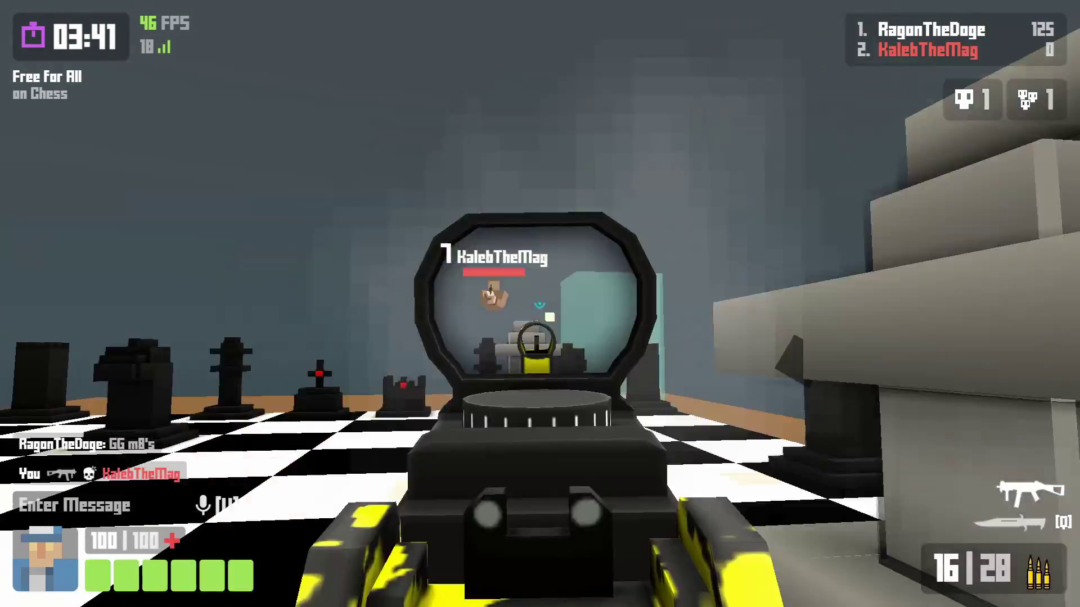